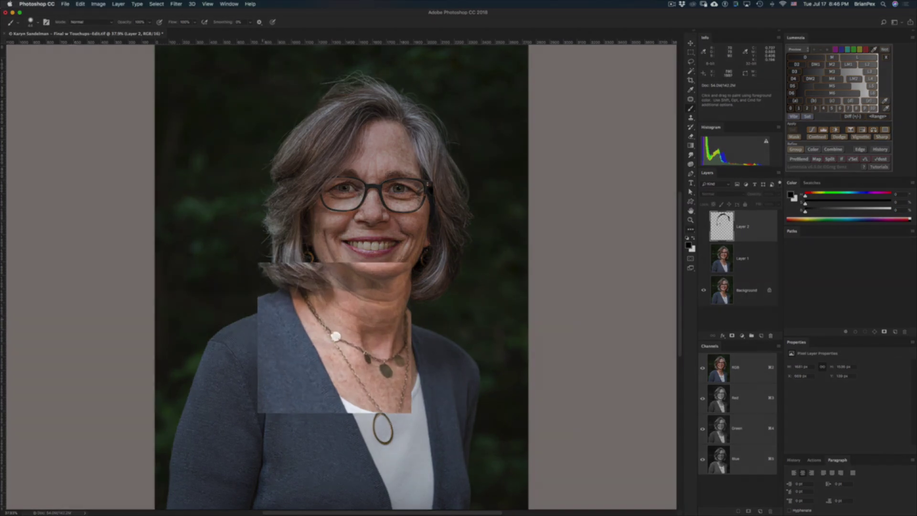
Examine the necklace up close, focusing on the bright reflective disc and the darker pendants beside it.
key("z")
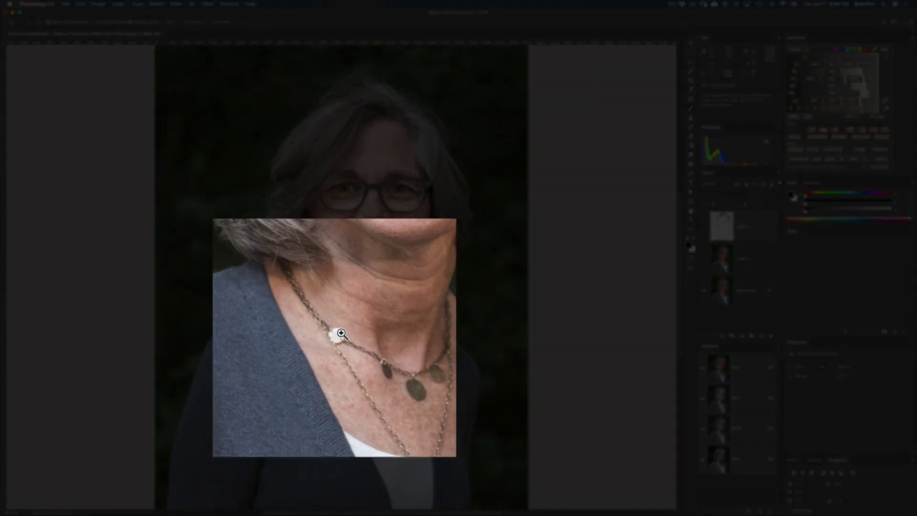
left_click_drag(338, 337, 346, 338)
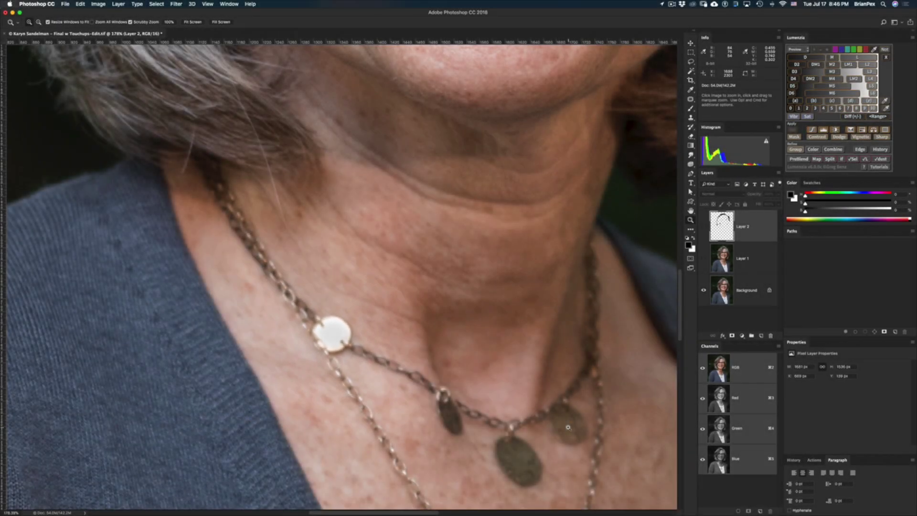
scroll(568, 427, "down", 4)
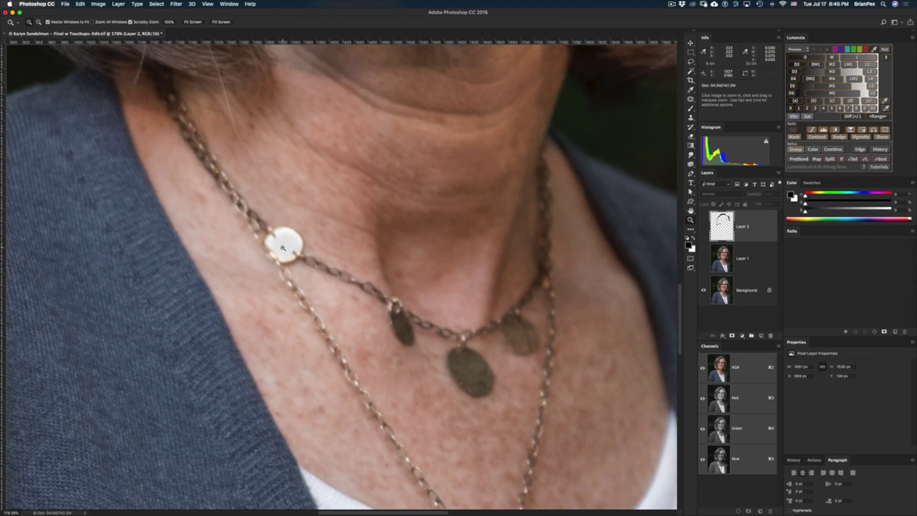
scroll(282, 248, "down", 3)
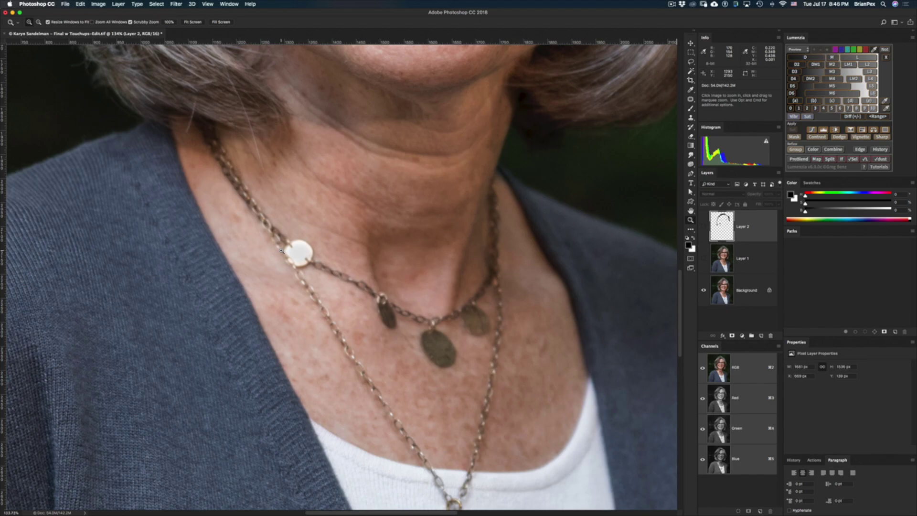
key("super+minus")
key("super+minus")
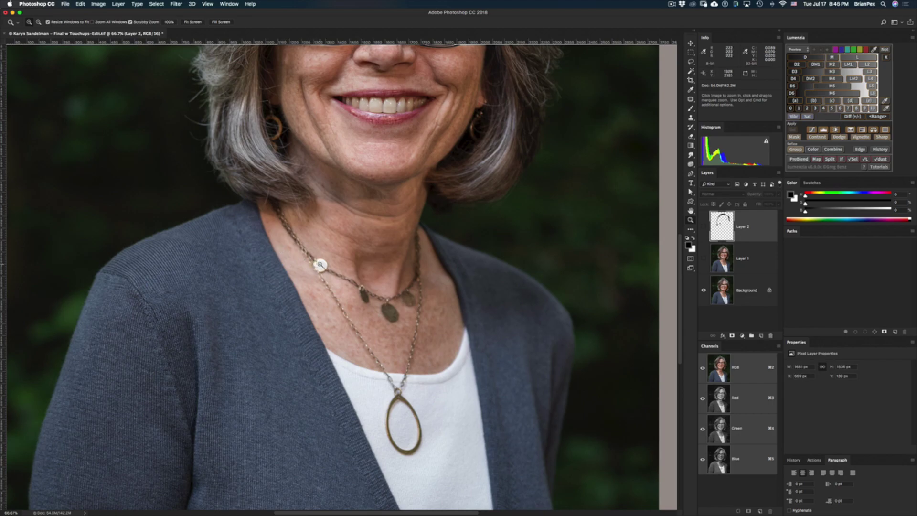
scroll(320, 264, "up", 2)
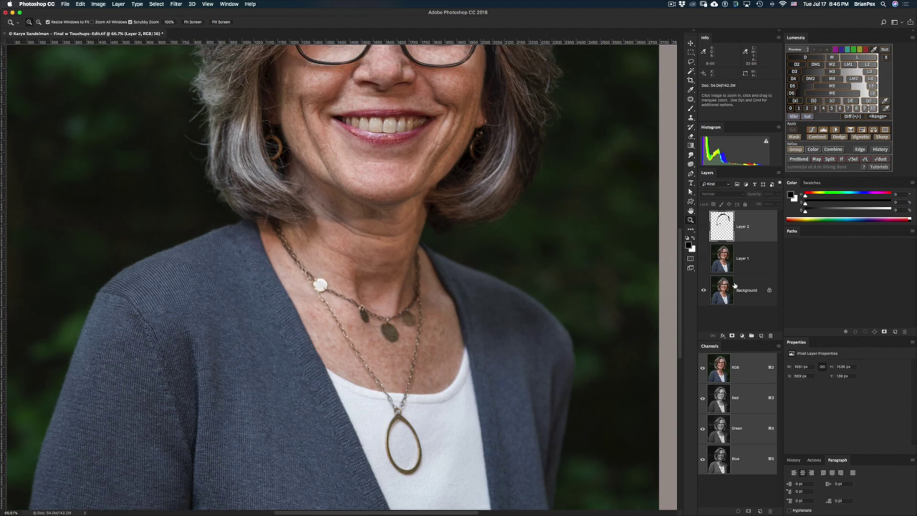
Create a new blank layer directly above the Background layer, in Normal mode at 100% opacity.
left_click(735, 285)
key("super+shift+n")
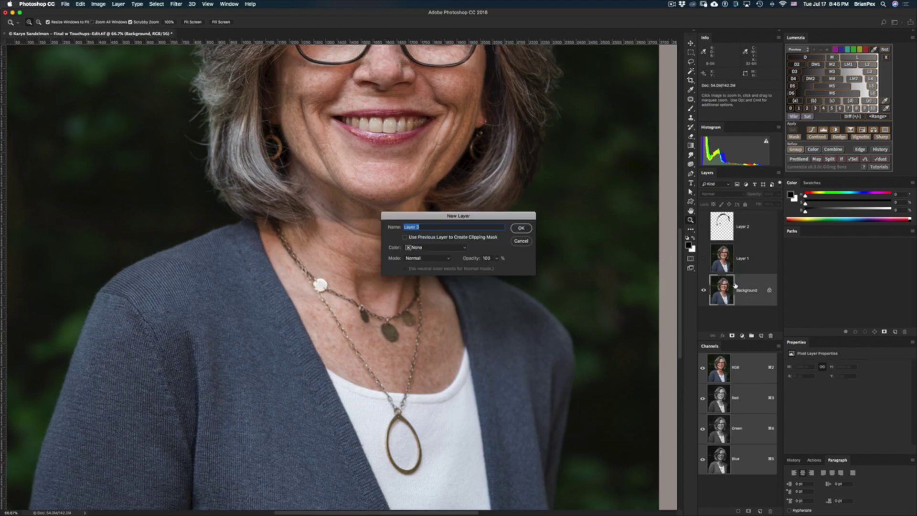
key("Return")
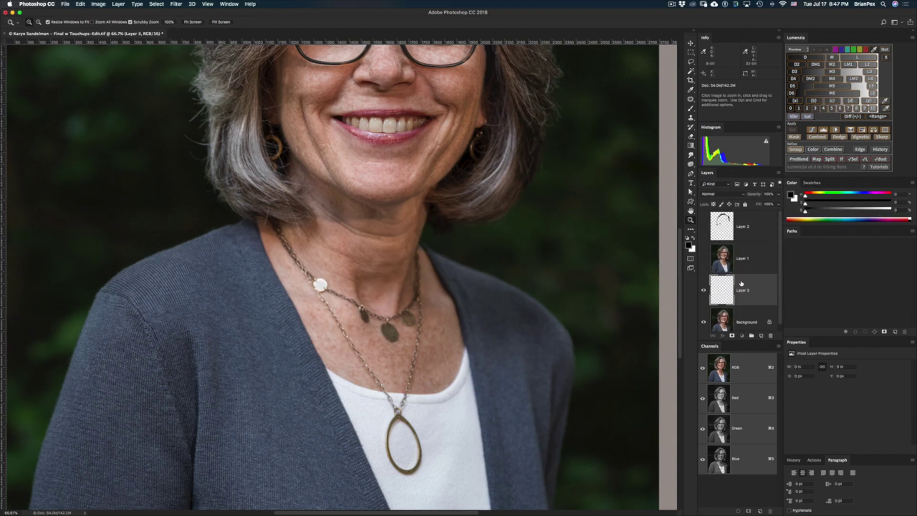
Set the foreground color to pure red (ff0000) and switch to the Brush tool.
left_click(791, 195)
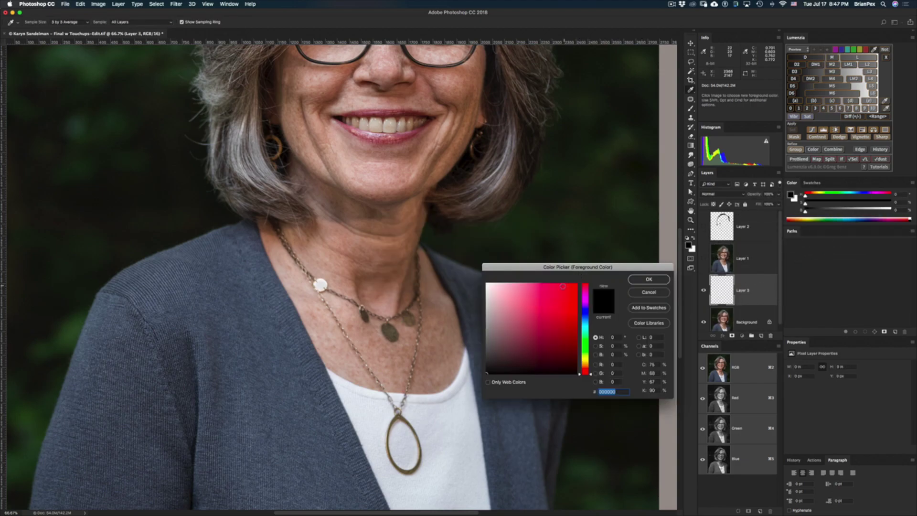
left_click(576, 283)
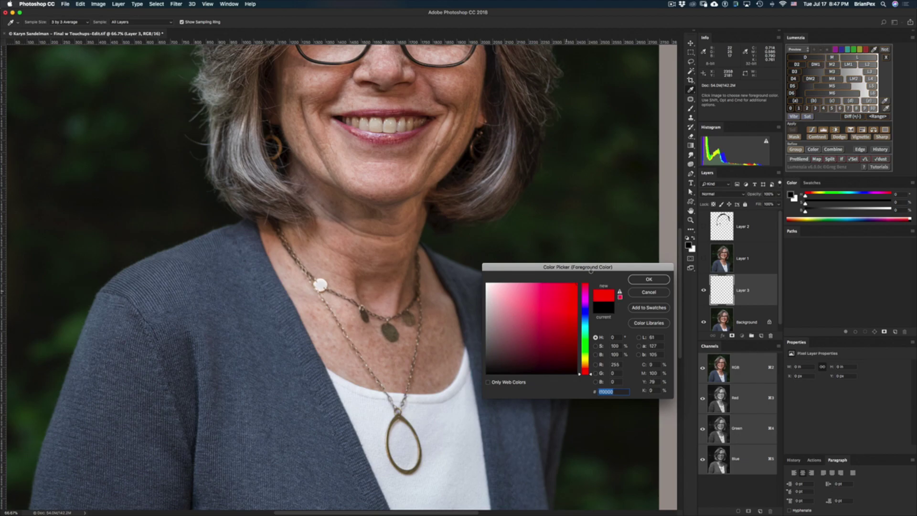
left_click(648, 280)
key("b")
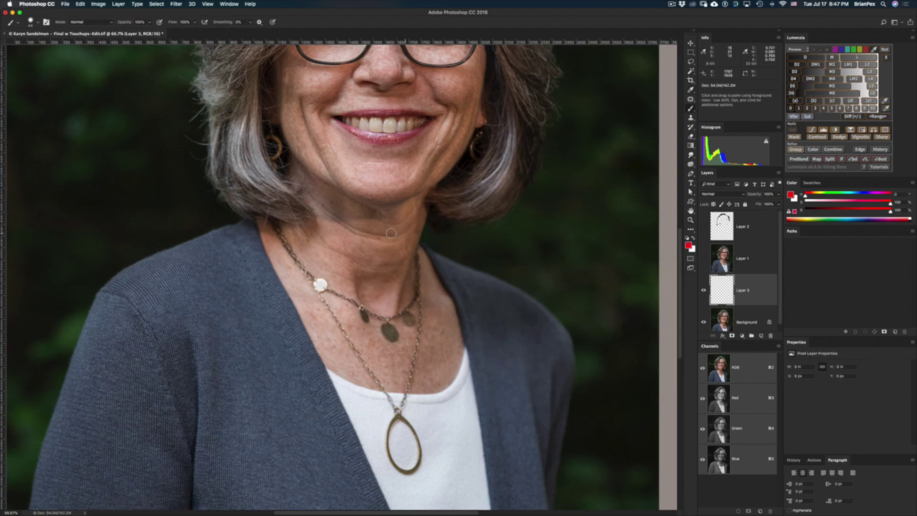
Circle the bright necklace disc in red and paint a line linking it to the large dark oval pendant.
mouse_move(360, 279)
left_mouse_down()
mouse_move(328, 306)
mouse_move(289, 295)
mouse_move(344, 274)
mouse_move(356, 287)
mouse_move(338, 294)
left_mouse_up()
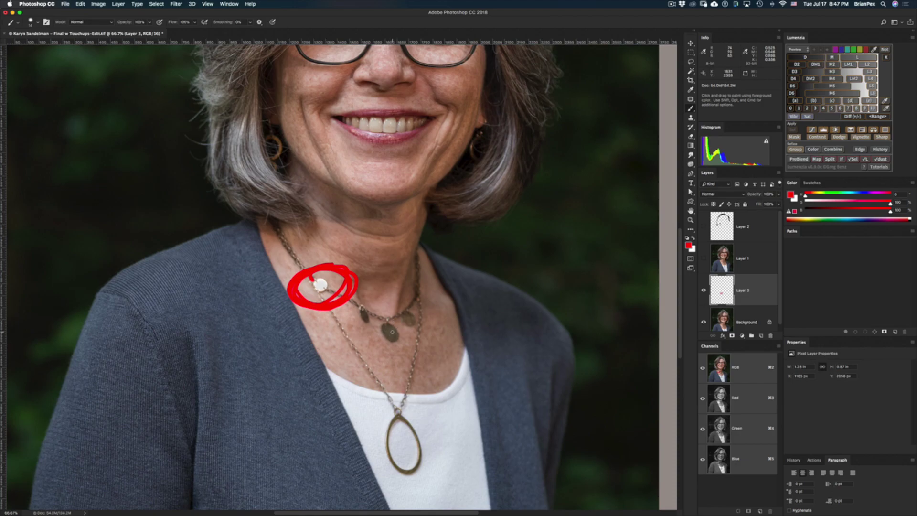
mouse_move(390, 329)
left_mouse_down()
mouse_move(382, 337)
mouse_move(389, 333)
mouse_move(327, 292)
left_mouse_up()
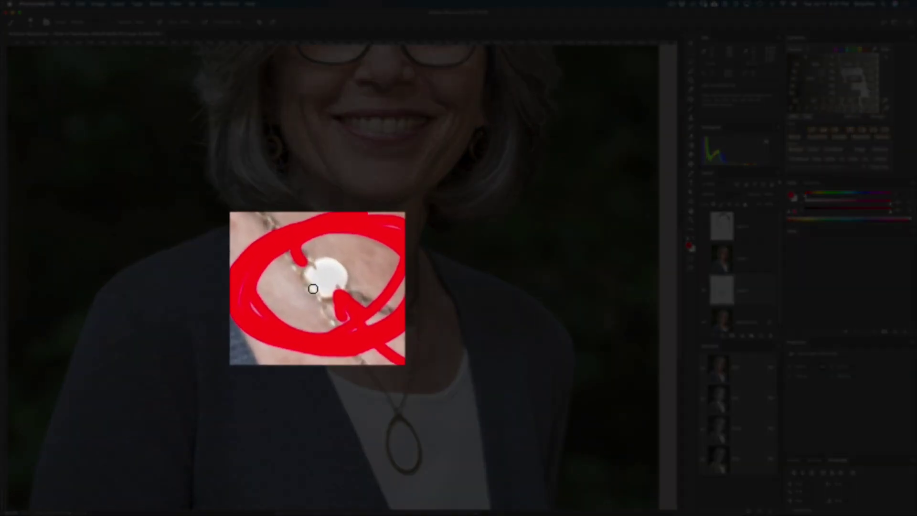
key("z")
left_click(322, 300)
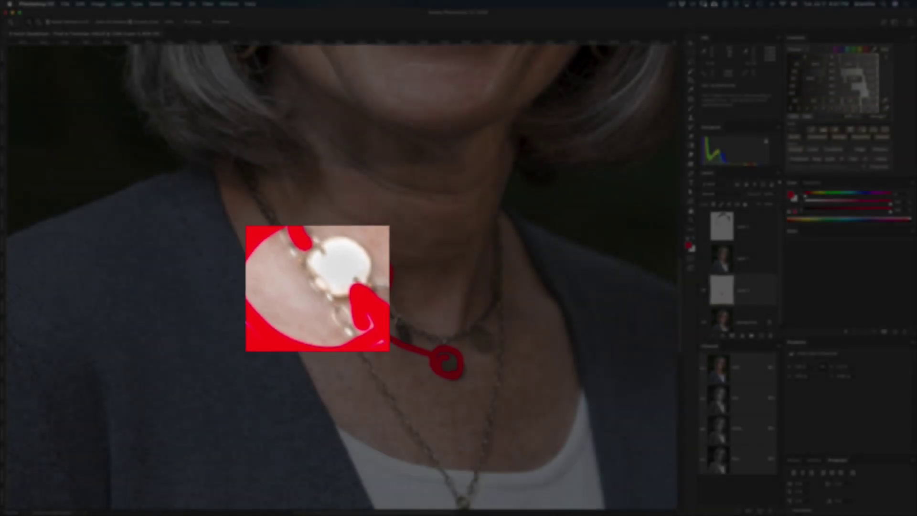
left_click(379, 306, "alt")
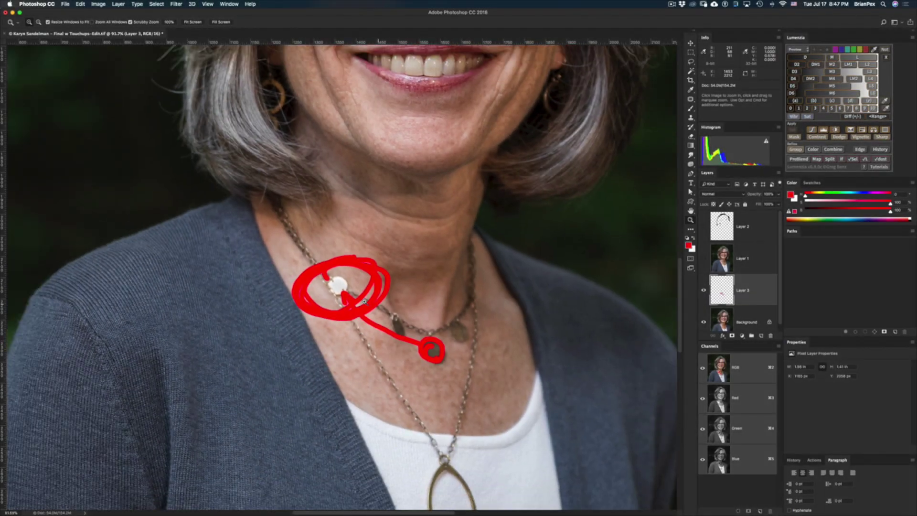
Circle in red the flyaway hairs above the head and along the upper left edge of the hair.
scroll(401, 282, "up", 10)
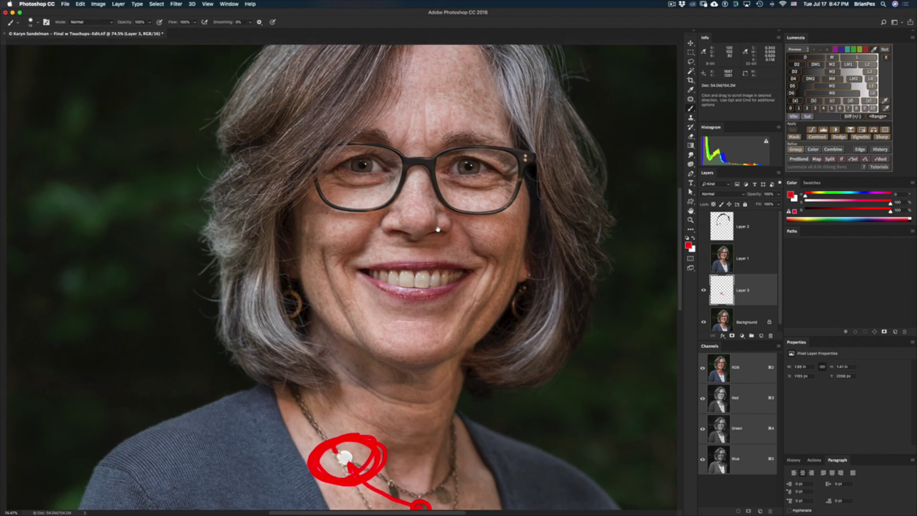
scroll(422, 265, "up", 8)
mouse_move(389, 78)
left_mouse_down()
mouse_move(301, 101)
mouse_move(276, 135)
mouse_move(279, 146)
mouse_move(338, 140)
mouse_move(404, 110)
mouse_move(391, 82)
left_mouse_up()
mouse_move(253, 173)
left_mouse_down()
mouse_move(216, 202)
mouse_move(226, 210)
mouse_move(256, 170)
left_mouse_up()
key("e")
left_click_drag(271, 204, 263, 214)
key("b")
left_click_drag(200, 248, 204, 245)
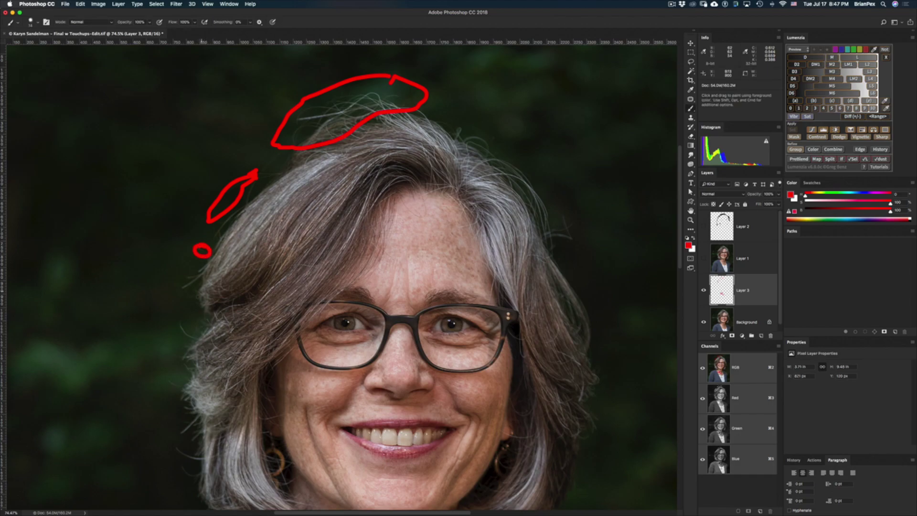
Mark in red the remaining stray hairs along the lower left side and the upper right side of the hair.
mouse_move(186, 326)
left_mouse_down()
mouse_move(178, 326)
mouse_move(198, 339)
left_mouse_up()
mouse_move(191, 416)
left_mouse_down()
mouse_move(184, 420)
mouse_move(195, 415)
left_mouse_up()
mouse_move(199, 455)
left_mouse_down()
mouse_move(176, 446)
mouse_move(197, 457)
mouse_move(178, 469)
mouse_move(193, 473)
left_mouse_up()
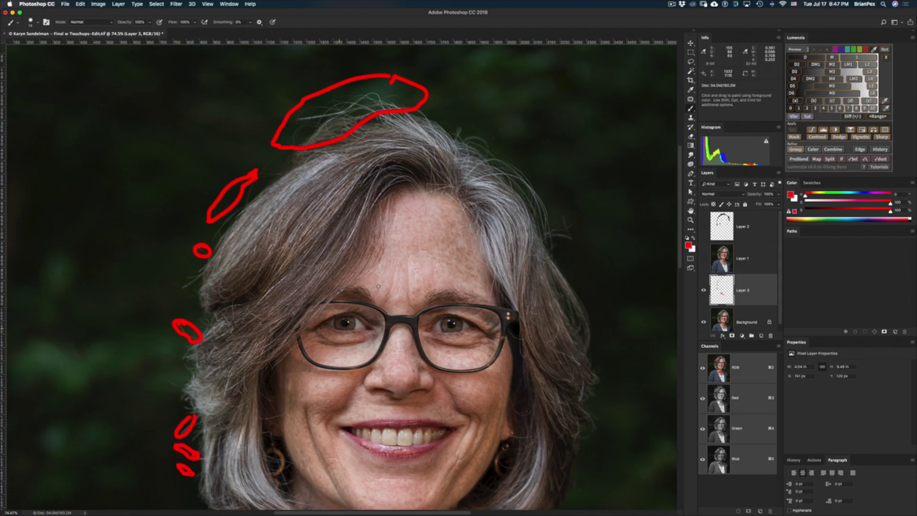
mouse_move(550, 234)
left_mouse_down()
mouse_move(554, 216)
mouse_move(568, 217)
mouse_move(576, 234)
mouse_move(546, 247)
mouse_move(551, 120)
mouse_move(515, 144)
mouse_move(549, 238)
left_mouse_up()
key("super+r")
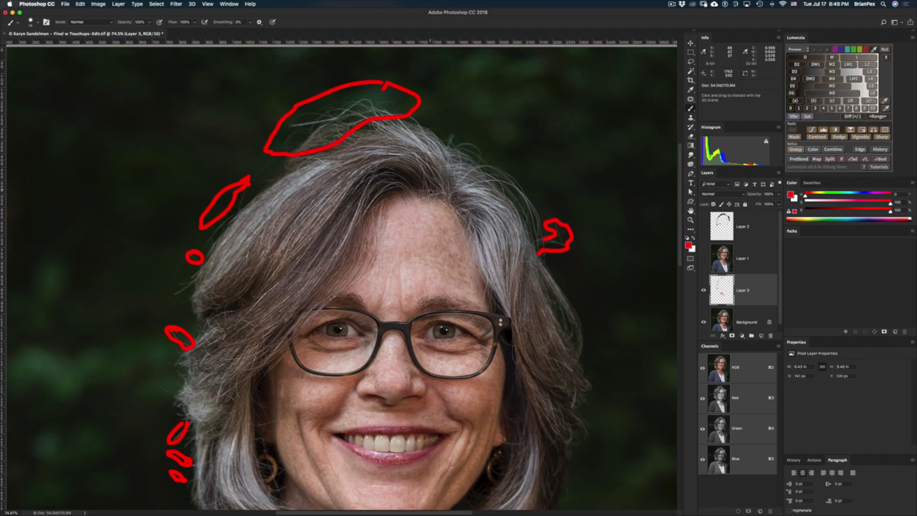
Delete the layer holding the red markup.
key("super+0")
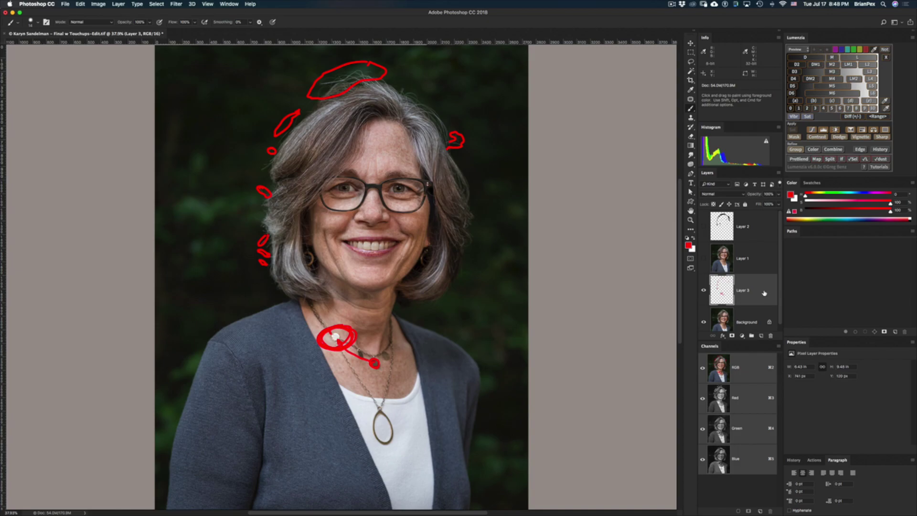
key("BackSpace")
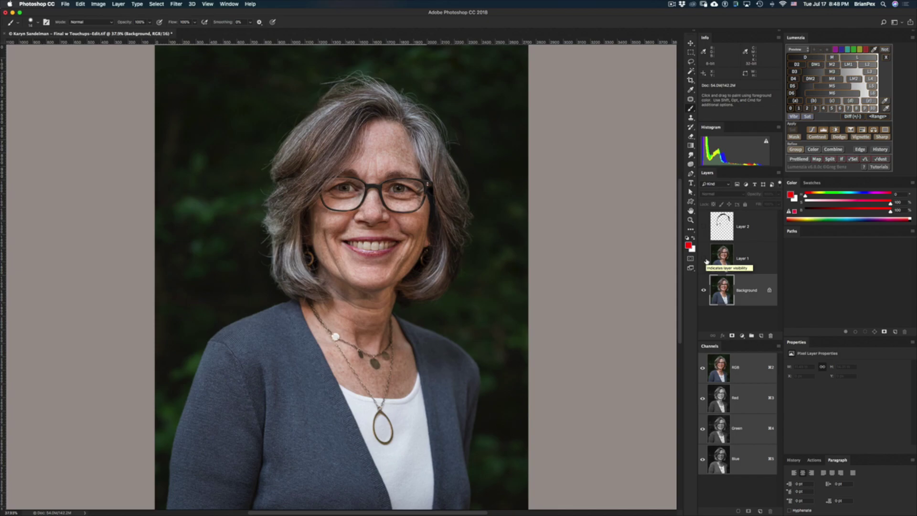
Compare the necklace disc before and after retouching by repeatedly showing and hiding Layer 1.
left_click(705, 259)
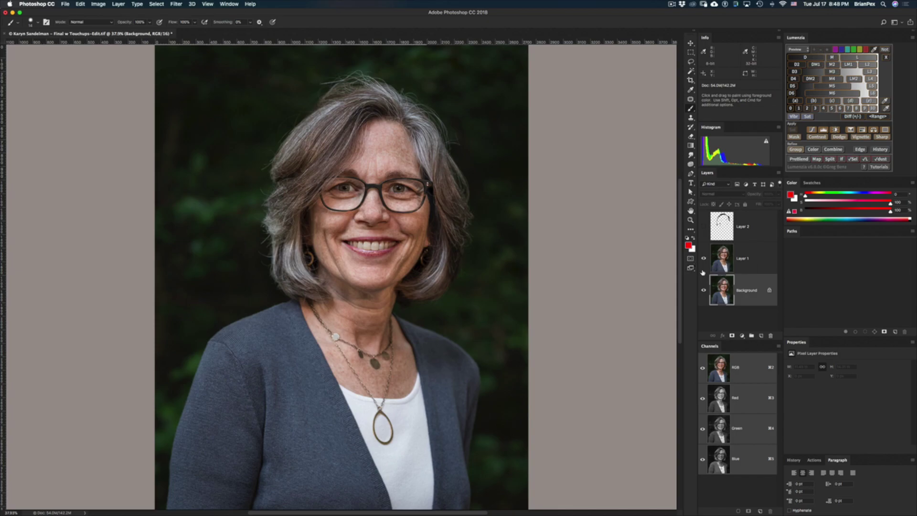
key("z")
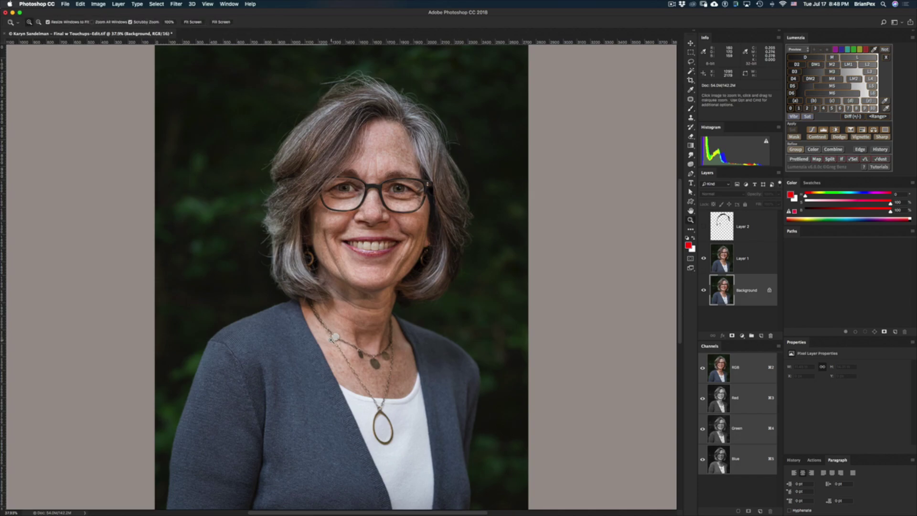
left_click_drag(334, 341, 387, 341)
key("b")
left_click(703, 260)
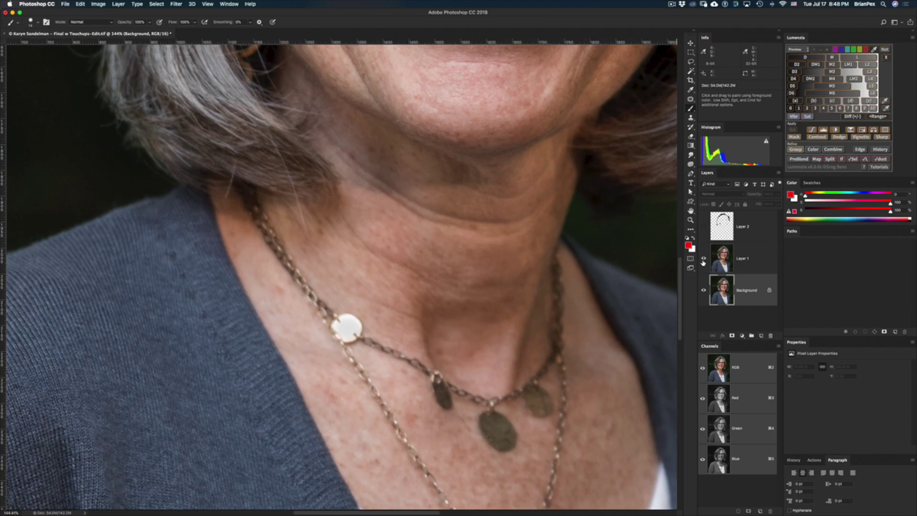
left_click(703, 261)
left_click(703, 262)
left_click(703, 261)
left_click(702, 261)
left_click(703, 261)
left_click(703, 262)
Compare the hair outline with and without Layer 2, and inspect the cleaned-up edge at the top of the head.
scroll(515, 246, "up", 10)
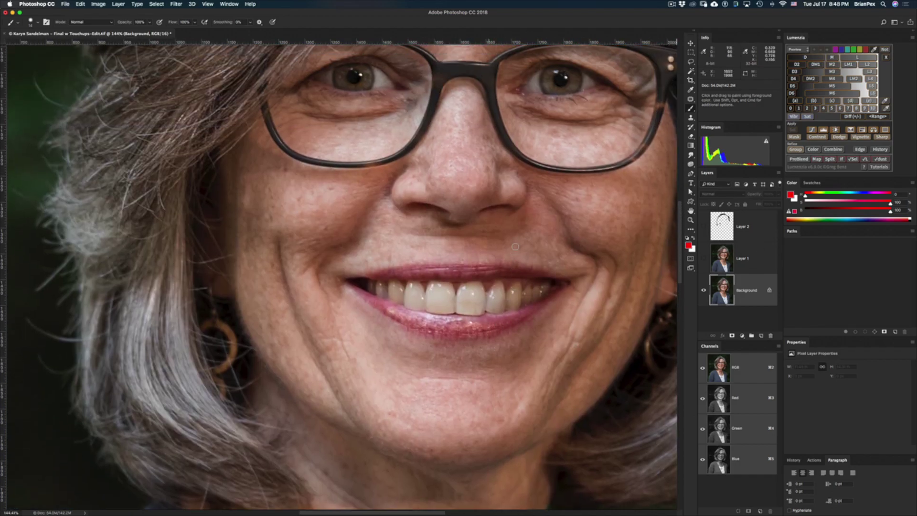
scroll(515, 247, "down", 3)
scroll(515, 246, "down", 4)
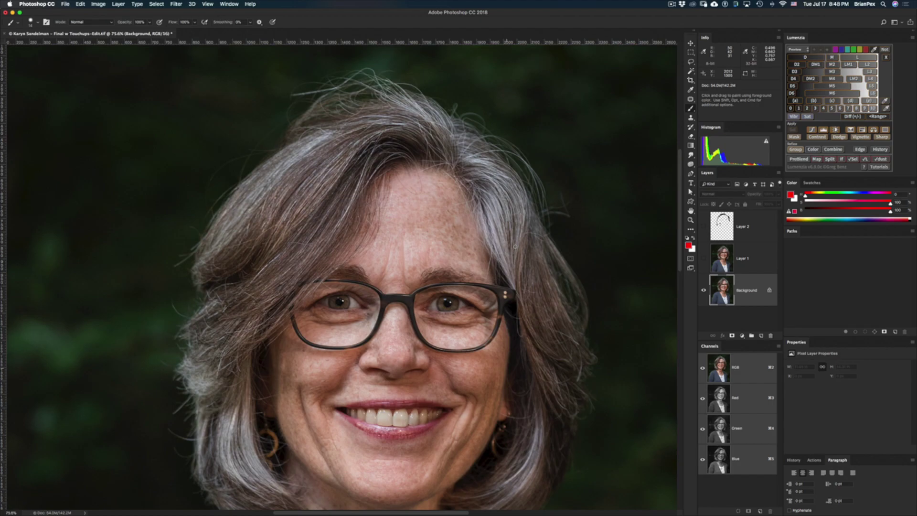
left_click(703, 228)
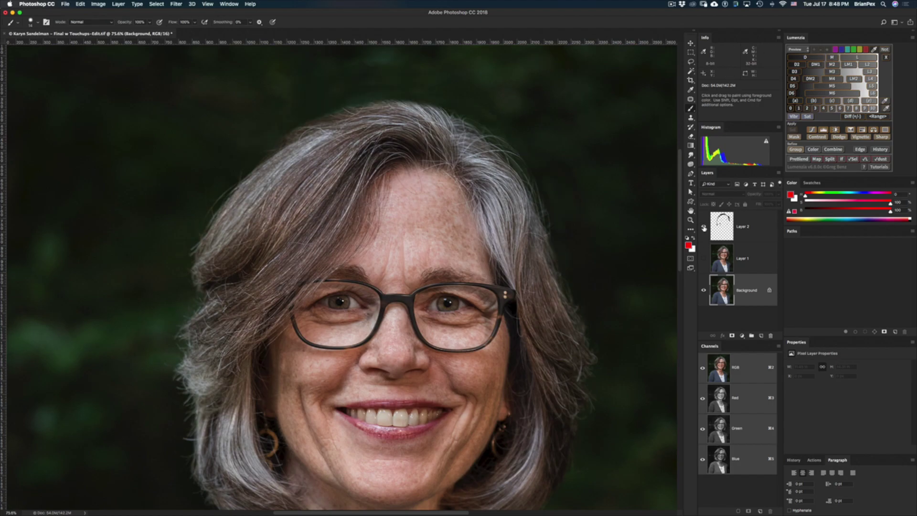
left_click(703, 228)
left_click(704, 228)
left_click(704, 228)
left_click(704, 227)
scroll(405, 108, "up", 3)
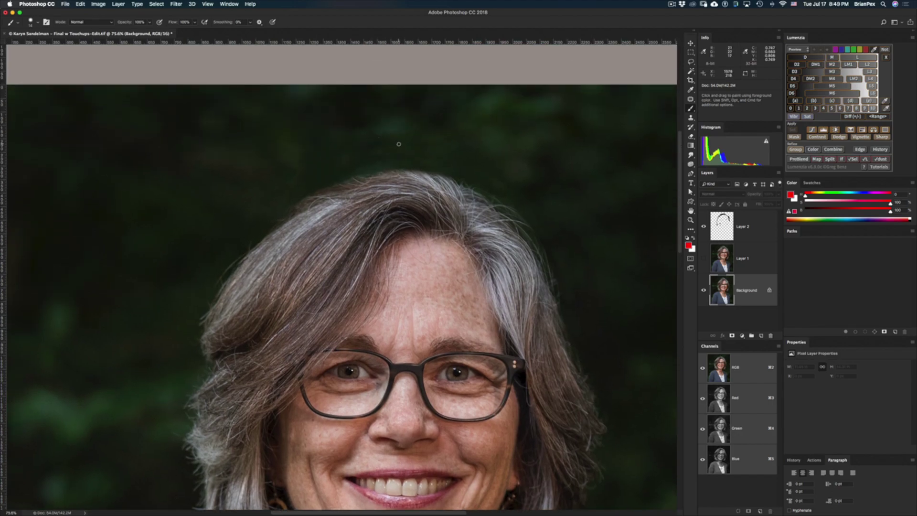
scroll(399, 144, "up", 5)
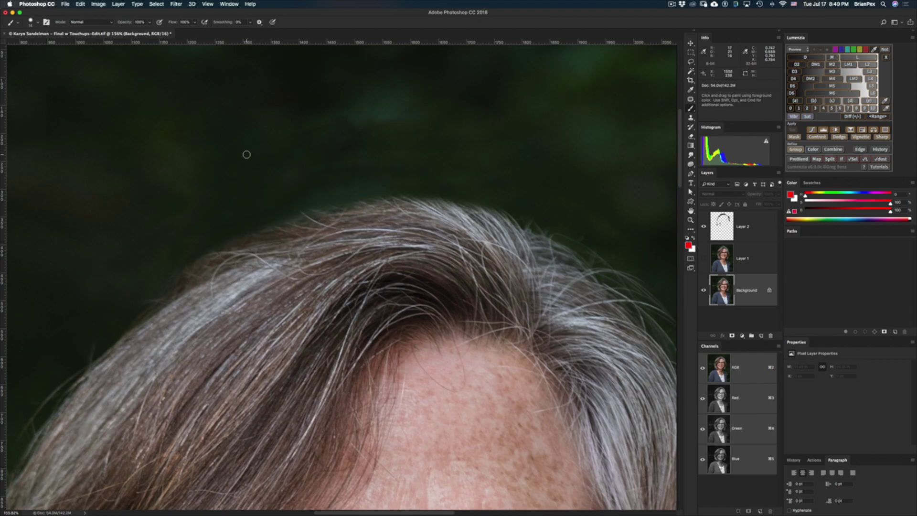
key("z")
left_click_drag(416, 158, 395, 156)
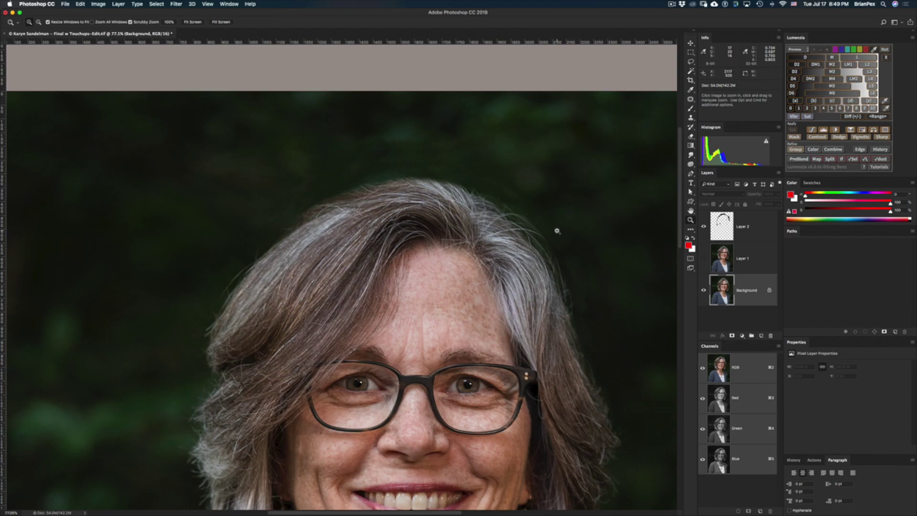
key("super+0")
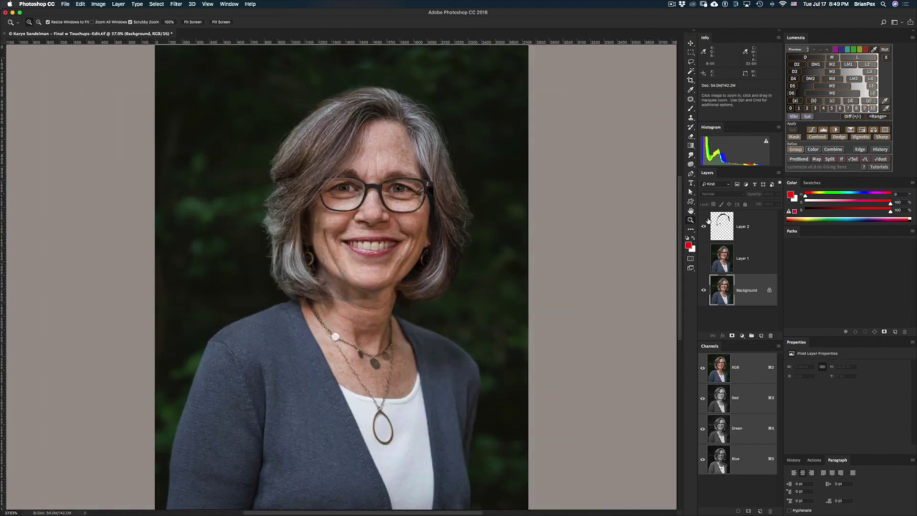
Hide Layer 2 and delete both Layer 1 and Layer 2, keeping only the Background layer.
left_click(704, 228)
left_click(770, 234)
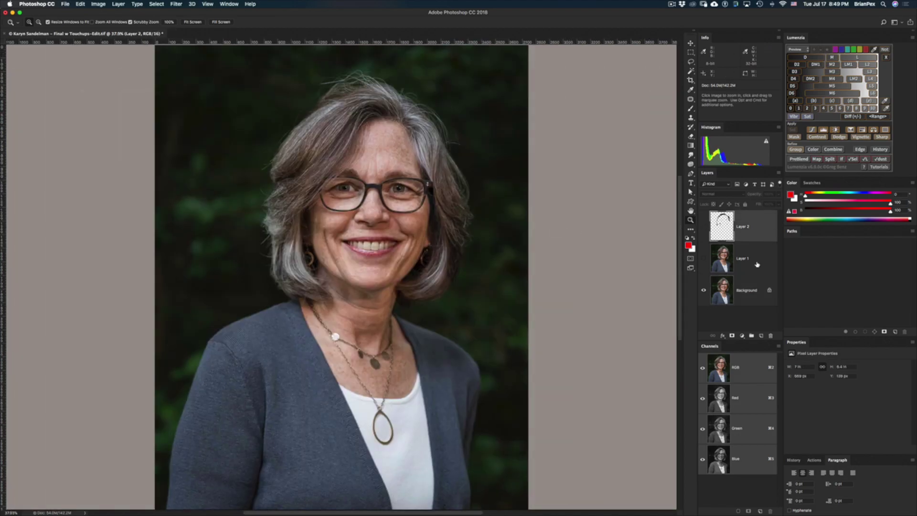
left_click(757, 264)
key("Delete")
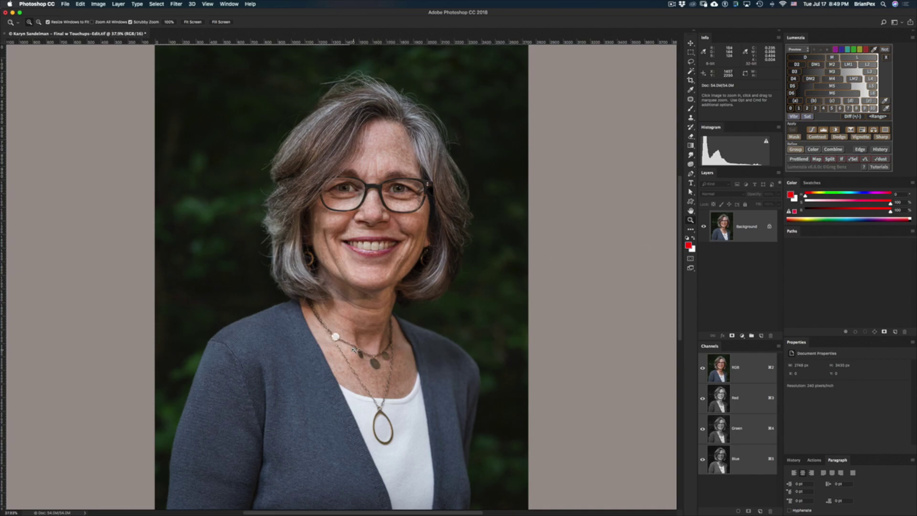
Select the large dark oval pendant on the necklace with a loose Lasso outline.
left_click_drag(336, 338, 364, 342)
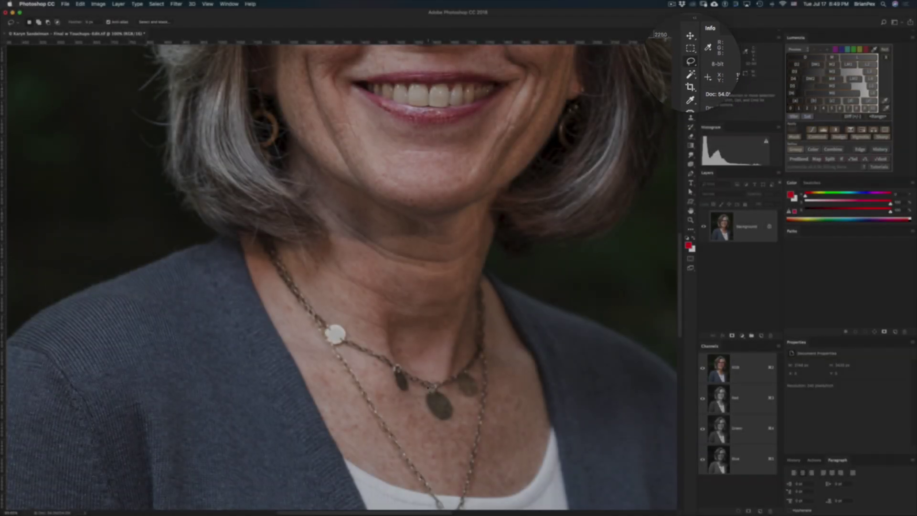
mouse_move(430, 387)
left_mouse_down()
mouse_move(421, 406)
mouse_move(437, 423)
mouse_move(453, 423)
mouse_move(460, 406)
mouse_move(435, 385)
left_mouse_up()
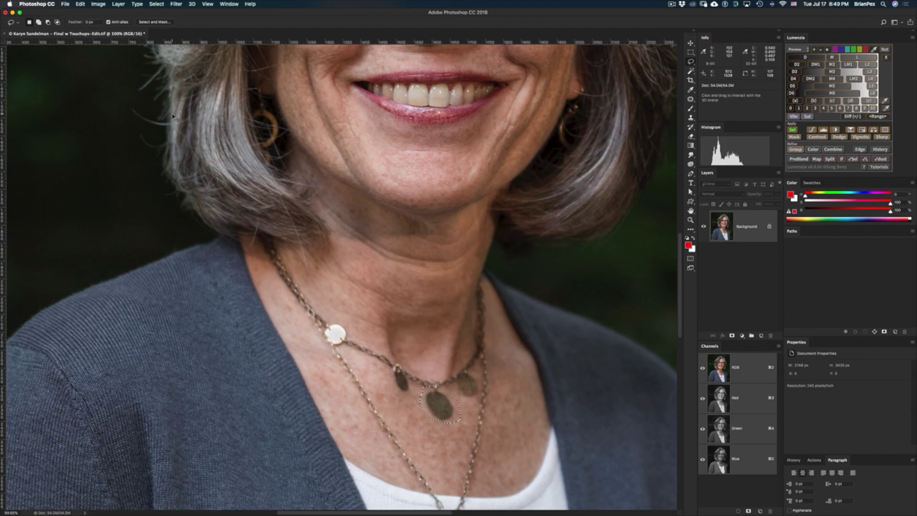
Reselect the large dark oval pendant with a loose Lasso outline and copy it to a new layer.
key("super+d")
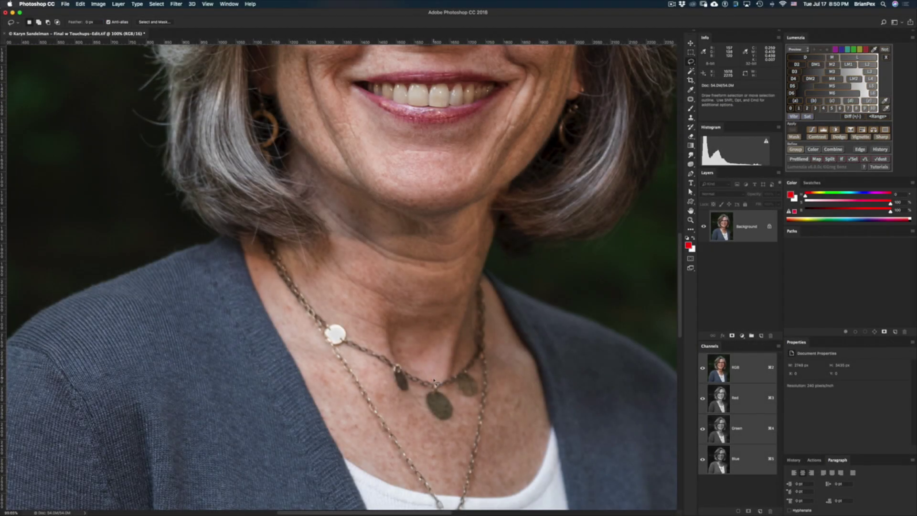
mouse_move(437, 385)
left_mouse_down()
mouse_move(423, 416)
mouse_move(456, 425)
mouse_move(454, 393)
mouse_move(435, 385)
left_mouse_up()
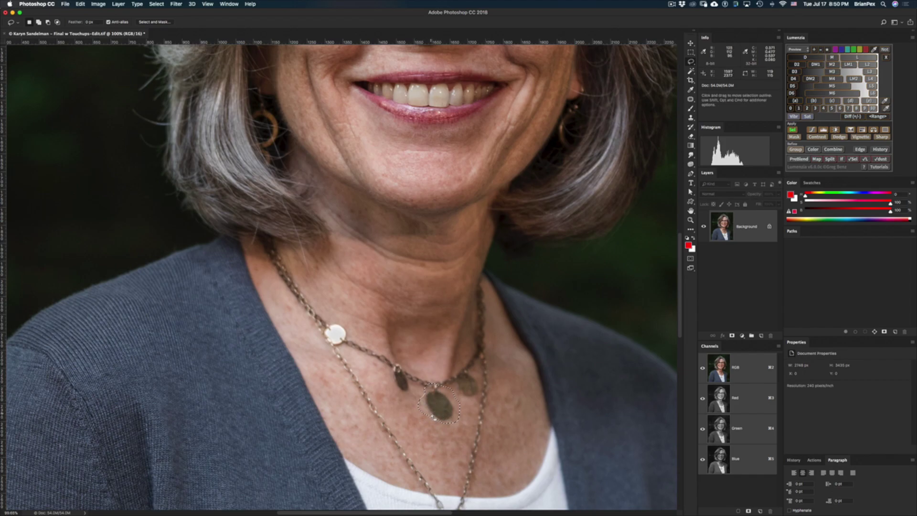
key("z")
left_click_drag(449, 426, 492, 415)
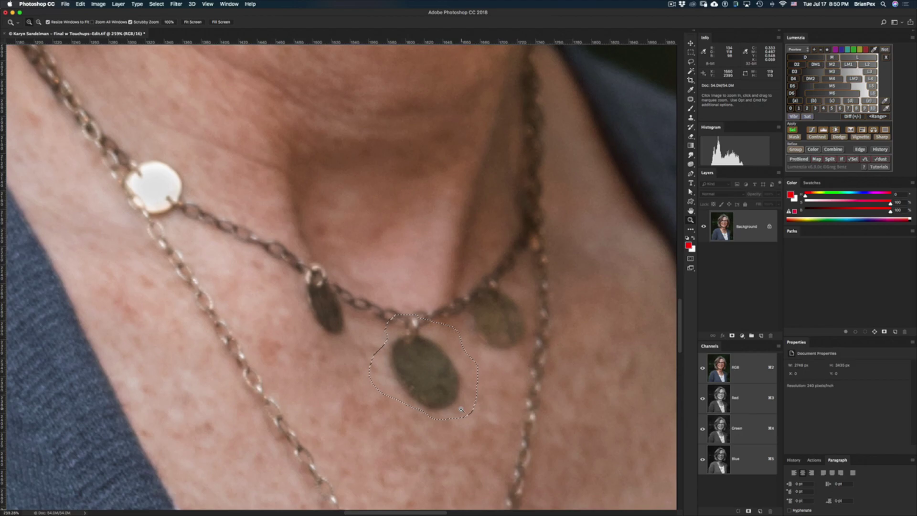
key("super+j")
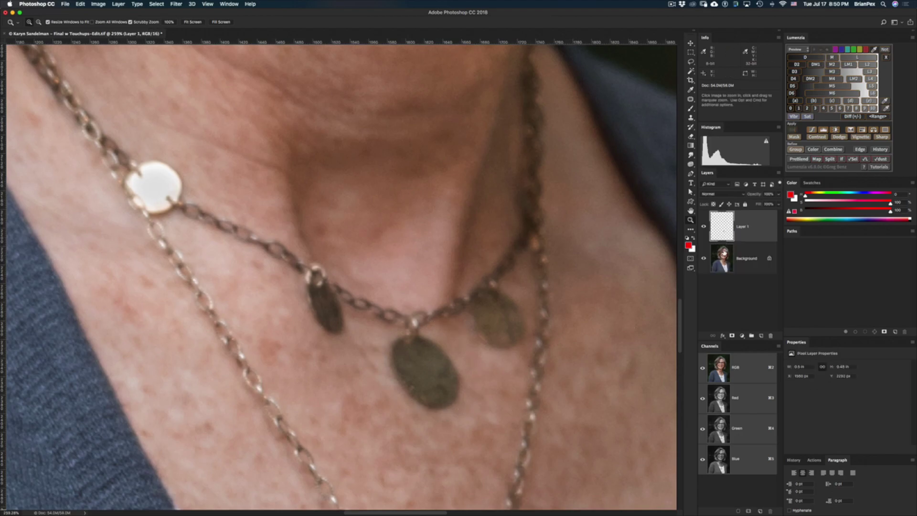
Isolate Layer 1 to examine the copied pendant, toggling the Background layer's visibility several times and ending with both layers visible.
left_click(704, 228, "alt")
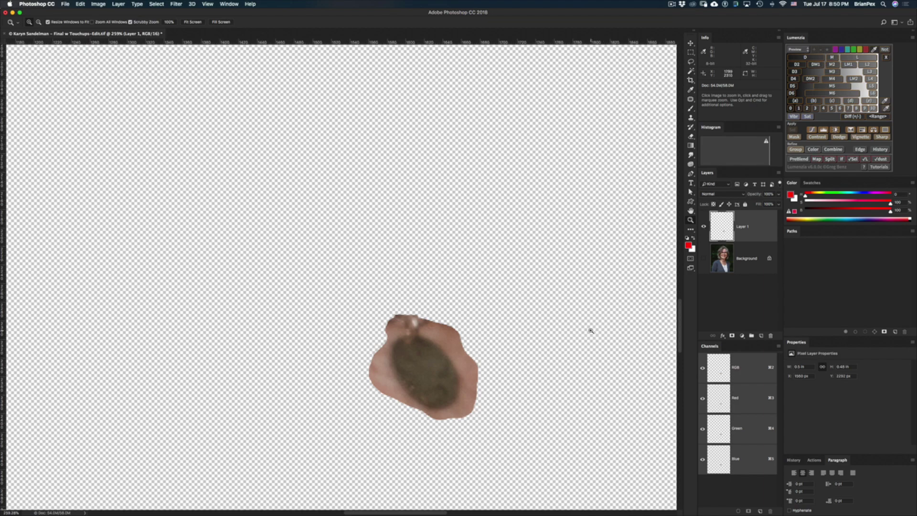
scroll(591, 330, "down", 5)
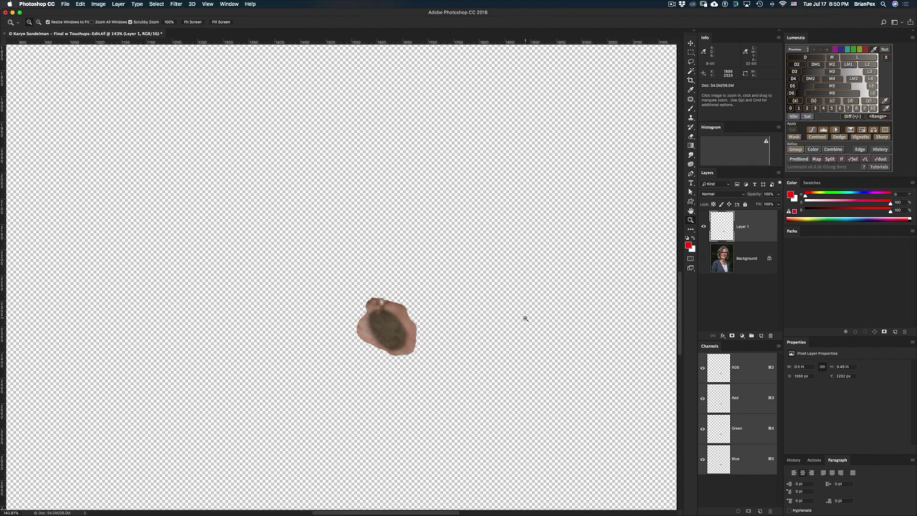
scroll(524, 318, "left", 3)
scroll(525, 318, "up", 2)
scroll(525, 318, "right", 3)
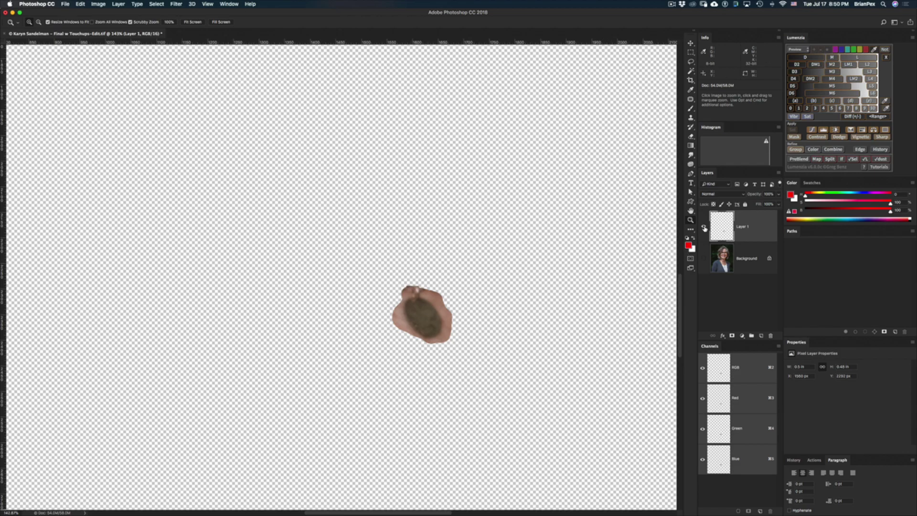
key("alt")
left_click(704, 228, "alt")
left_click(704, 227, "alt")
left_click(704, 228, "alt")
left_click(704, 228, "alt")
left_click(704, 227, "alt")
left_click(704, 228, "alt")
left_click(703, 228, "alt")
left_click(704, 227, "alt")
left_click(704, 228, "alt")
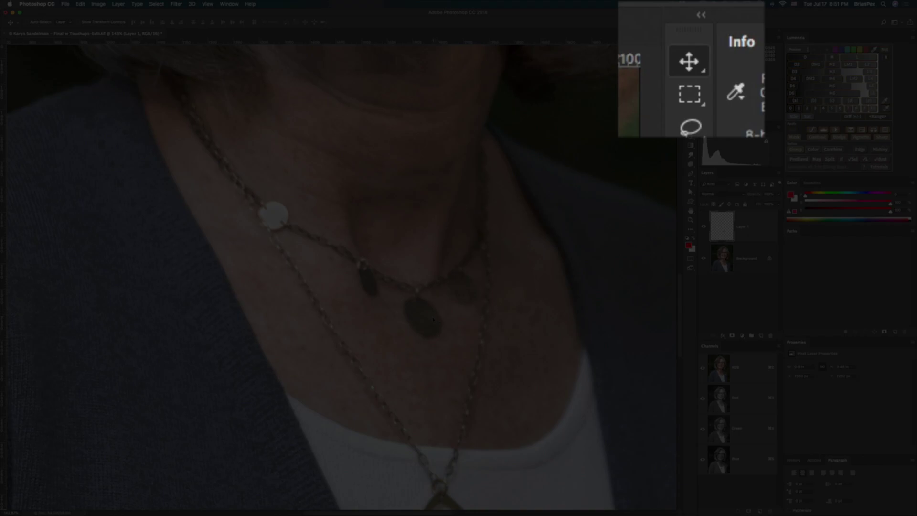
Move the copied pendant over the bright necklace disc, lowering the layer's opacity to align it with the disc.
left_click_drag(434, 323, 288, 226)
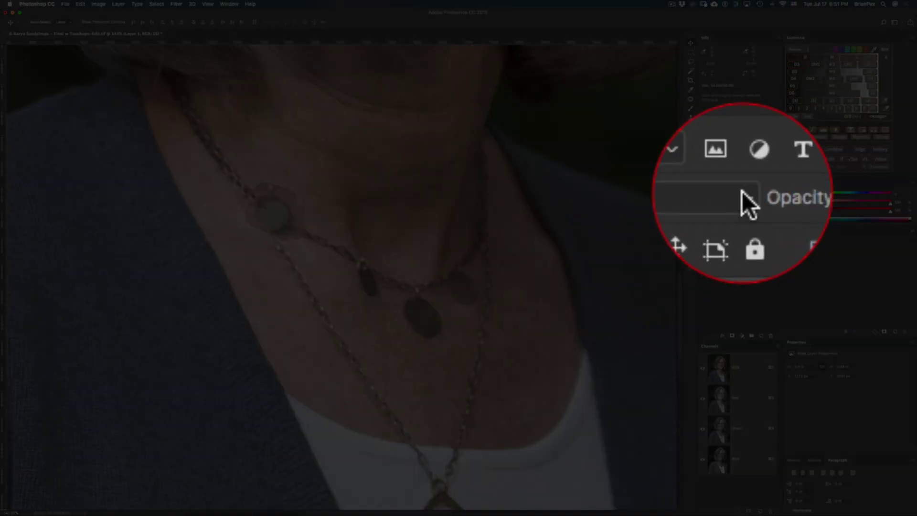
left_click_drag(750, 197, 752, 197)
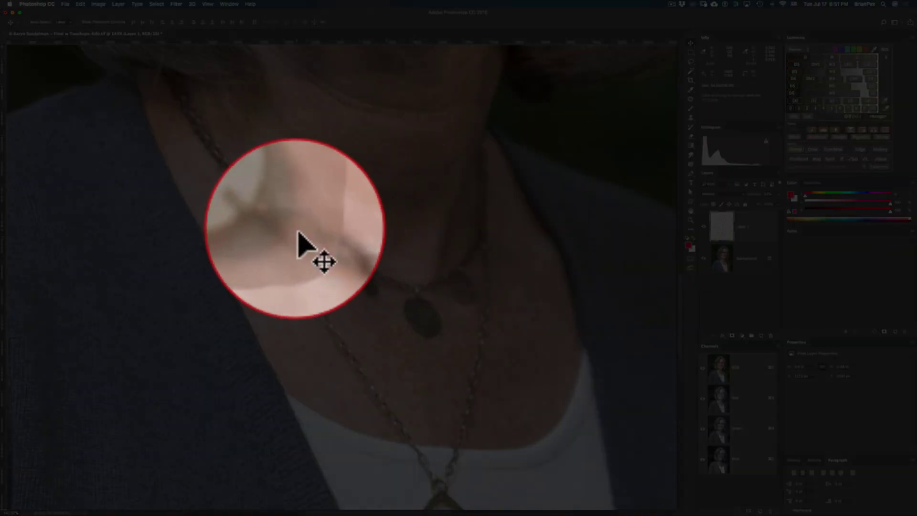
key("z")
left_click(280, 215)
key("v")
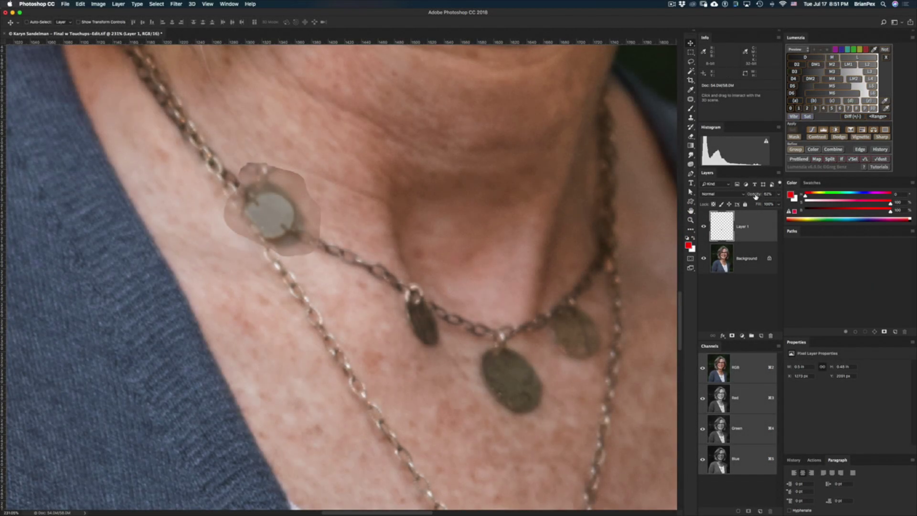
left_click_drag(755, 195, 756, 197)
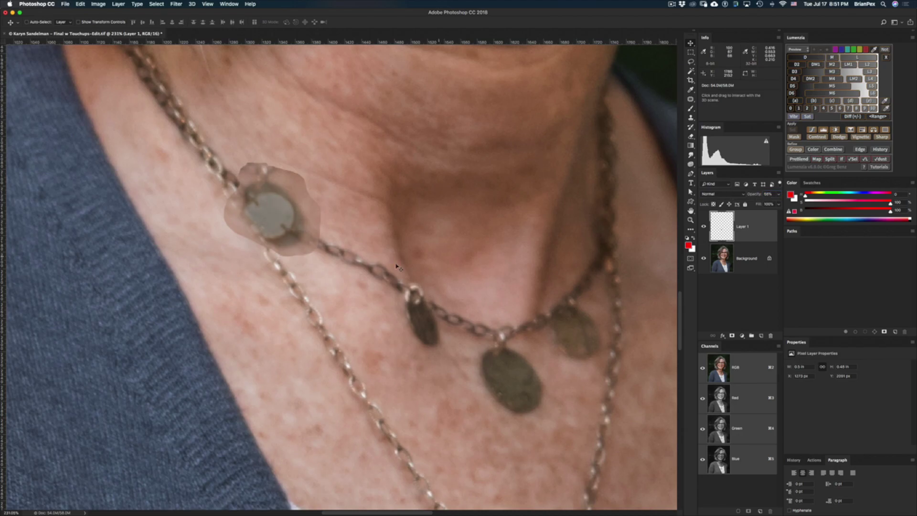
left_click_drag(306, 239, 300, 239)
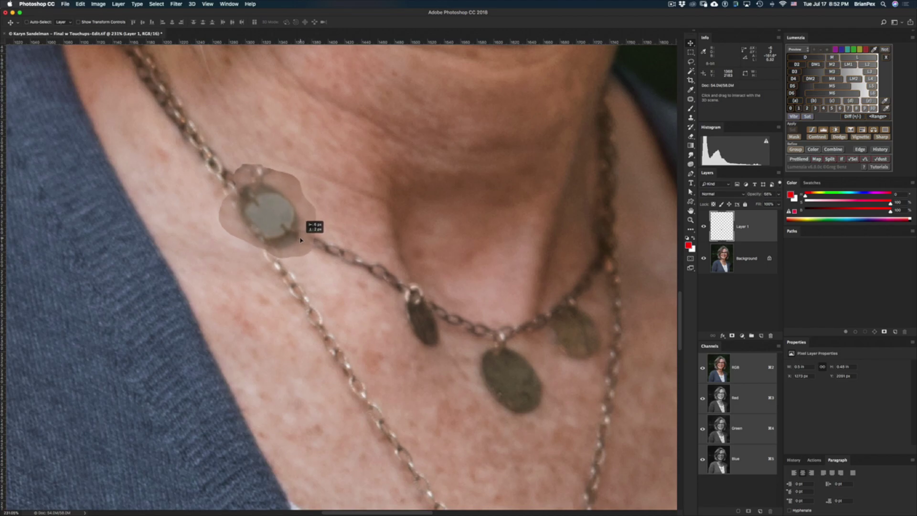
Set Layer 1's opacity to 100%.
left_click(757, 195)
type("100")
key("Return")
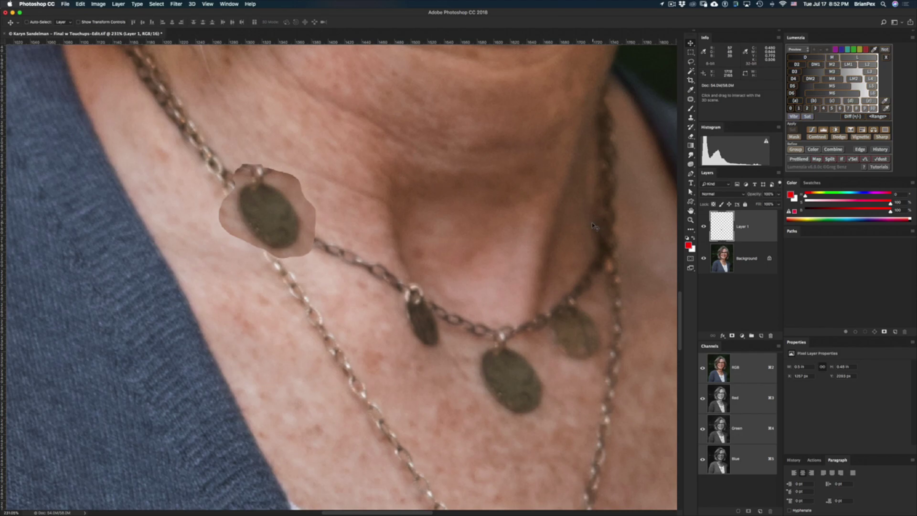
Try Layer 1 at 50%, 80%, 0% and 14% opacity, and restore it to 100%.
key("l")
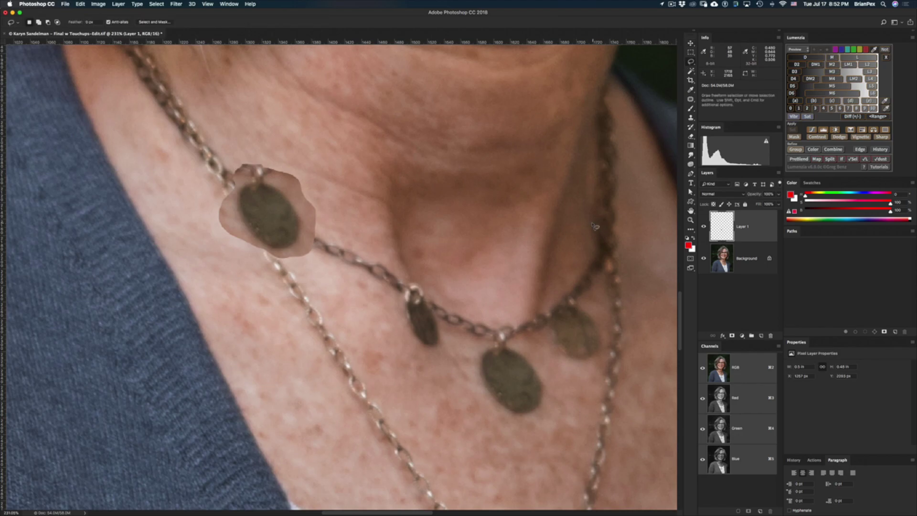
key("m")
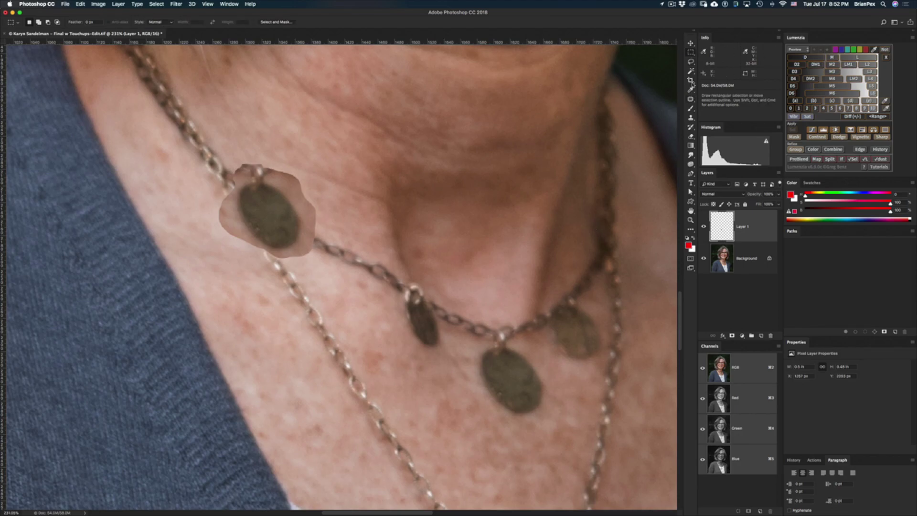
key("l")
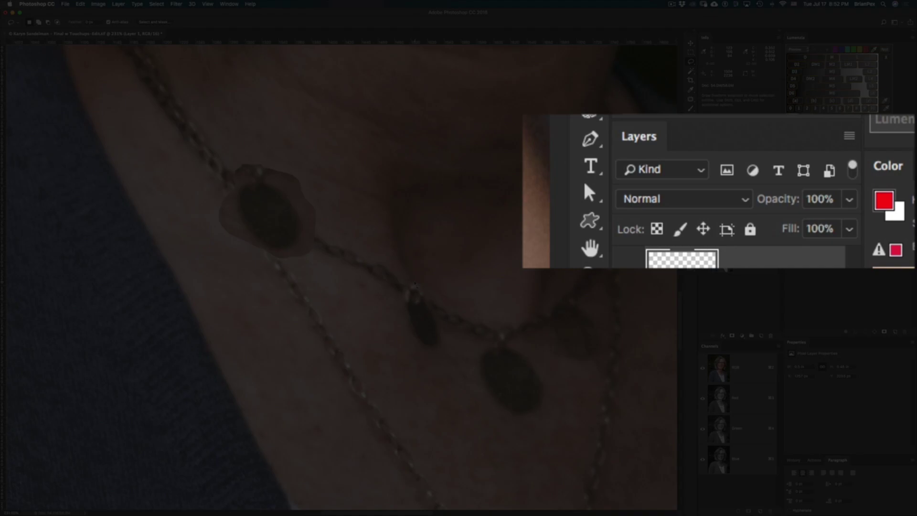
key("5")
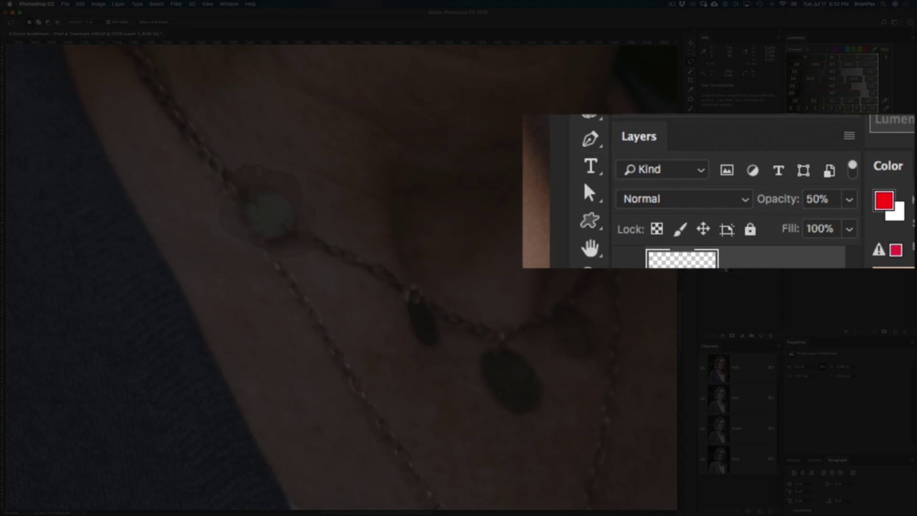
key("8")
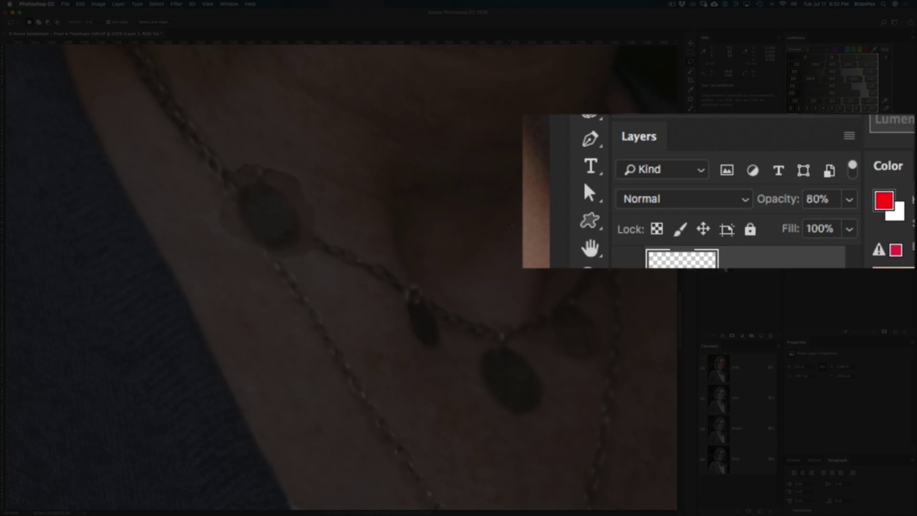
key("0")
key("0")
key("0")
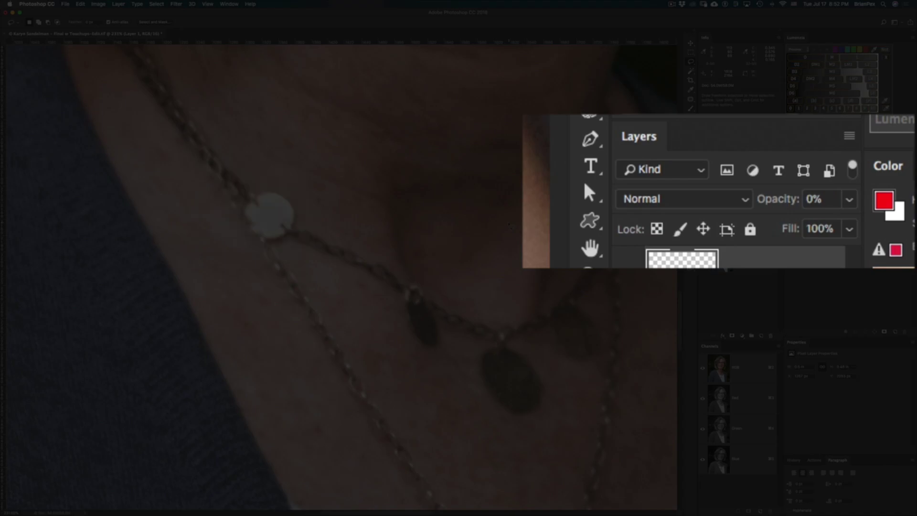
key("1")
key("4")
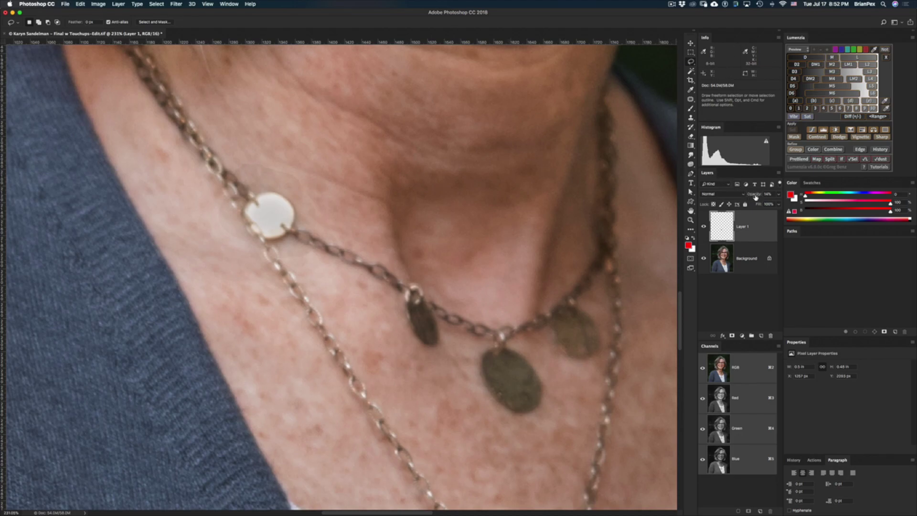
left_click_drag(755, 196, 820, 198)
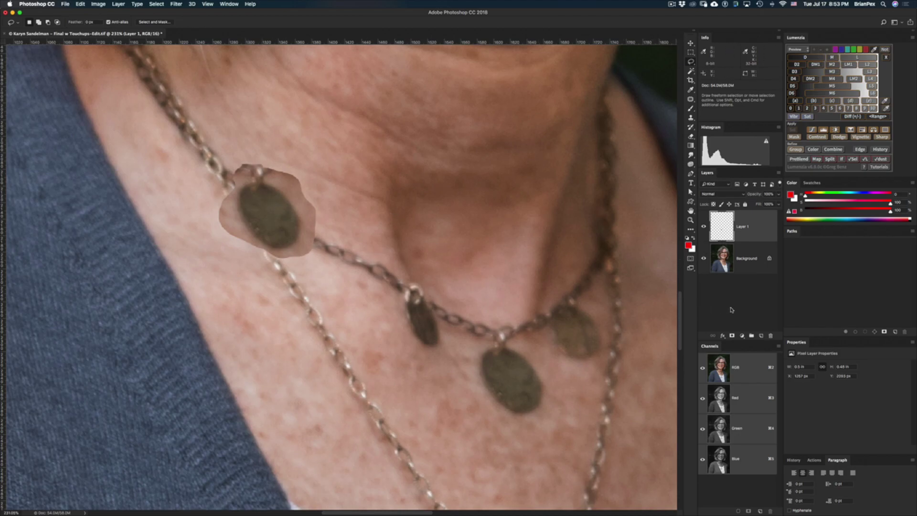
Add a white layer mask to Layer 1 and delete it again.
left_click(732, 336)
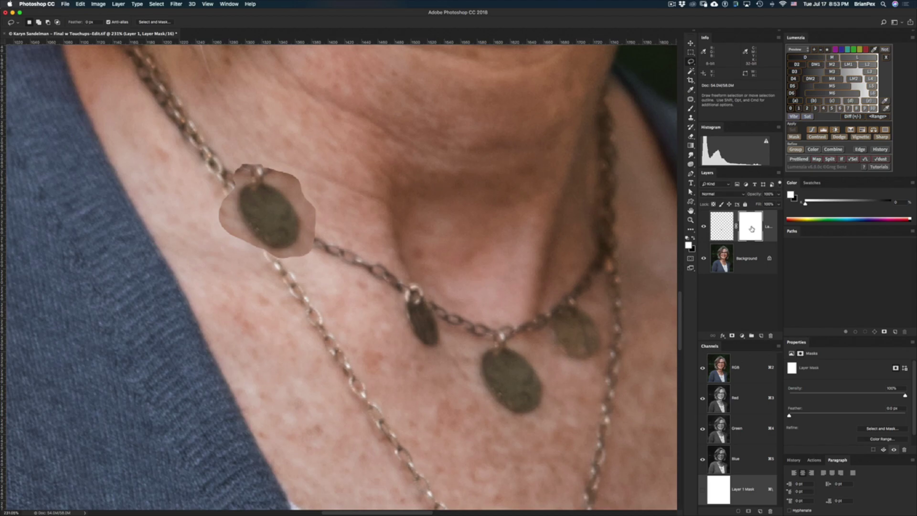
right_click(751, 226)
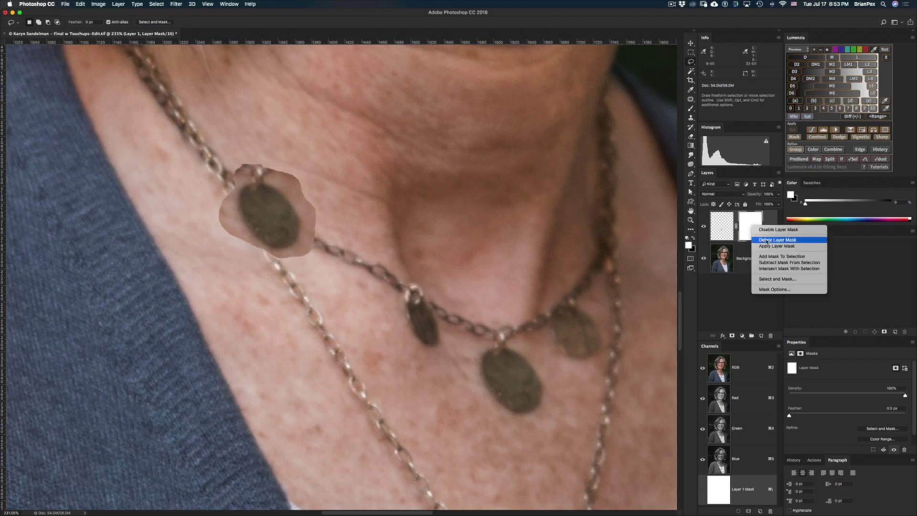
left_click(766, 240)
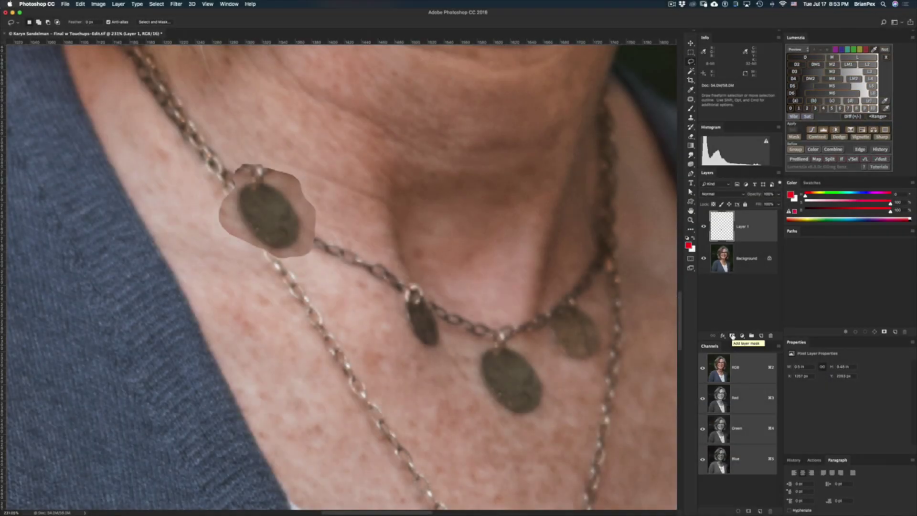
Add a black layer mask to Layer 1 and paint white over the bright disc to reveal the dark pendant there.
left_click(732, 335, "alt")
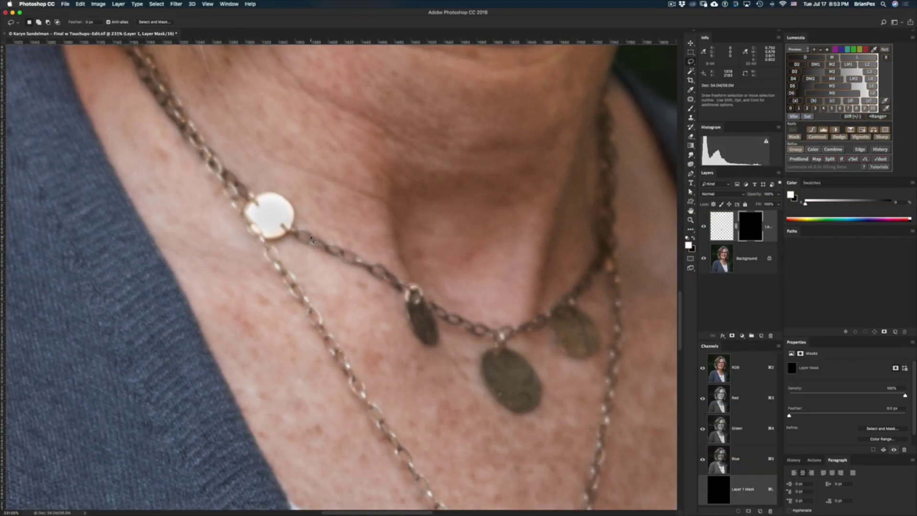
scroll(314, 239, "up", 2)
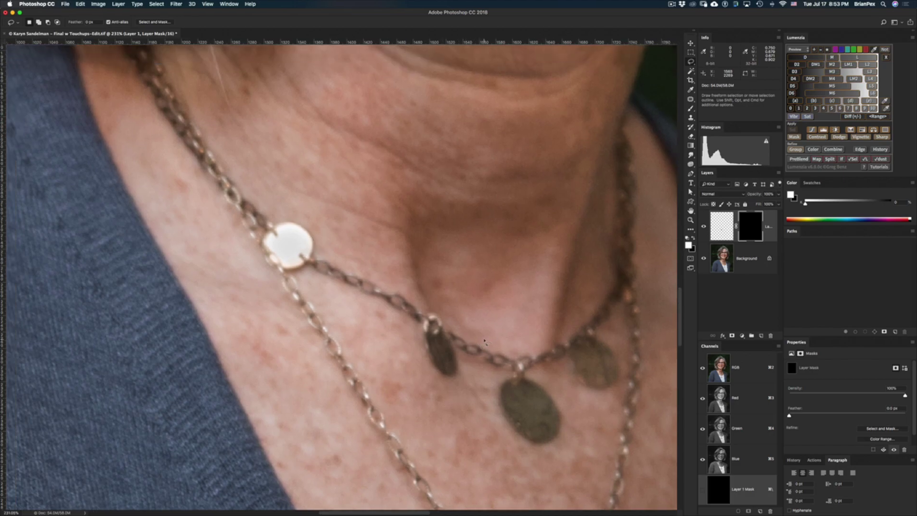
key("b")
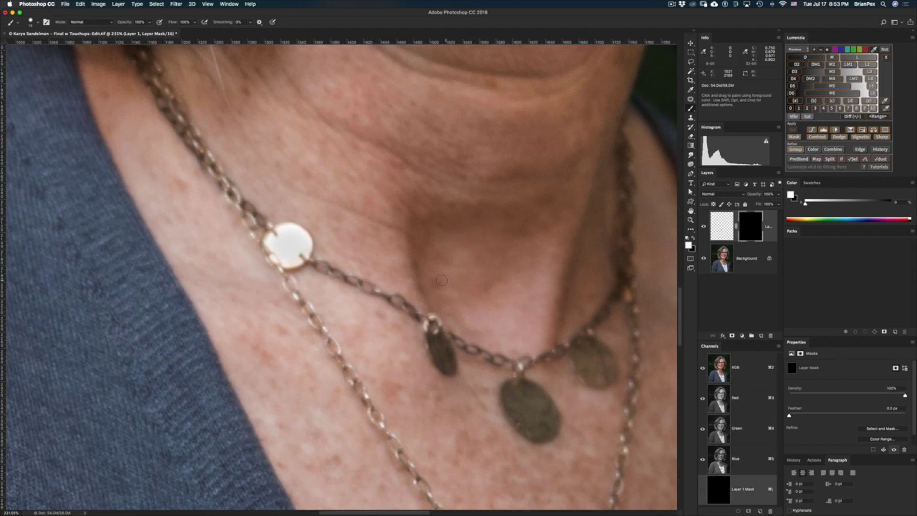
mouse_move(308, 248)
left_mouse_down()
mouse_move(276, 237)
mouse_move(271, 255)
mouse_move(305, 253)
mouse_move(296, 232)
mouse_move(281, 226)
mouse_move(264, 246)
mouse_move(283, 266)
mouse_move(298, 265)
mouse_move(311, 241)
mouse_move(287, 224)
mouse_move(307, 234)
left_mouse_up()
left_click(290, 246)
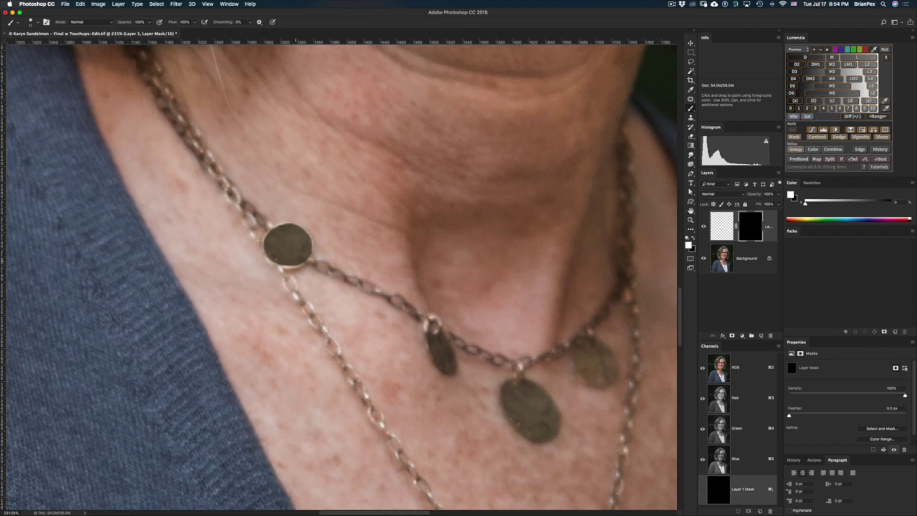
mouse_move(294, 266)
left_mouse_down()
mouse_move(272, 262)
mouse_move(274, 229)
mouse_move(285, 225)
left_mouse_up()
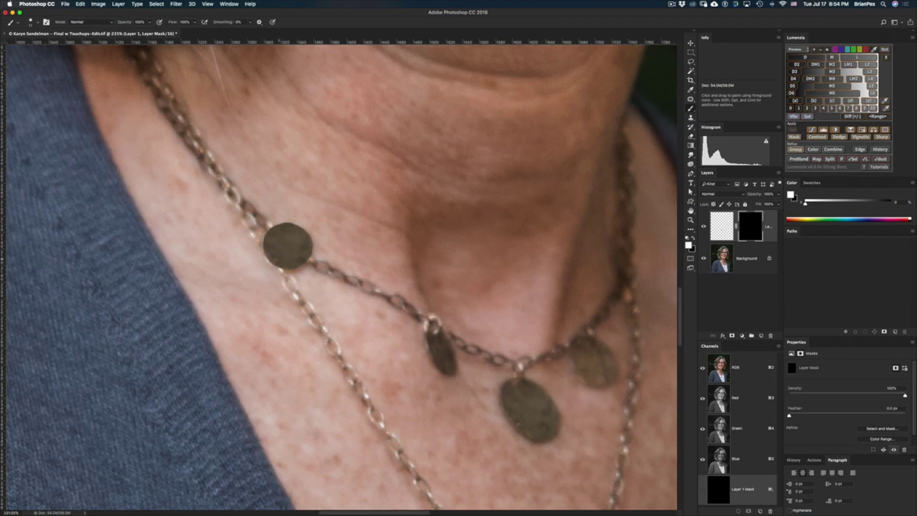
left_click_drag(284, 261, 292, 254)
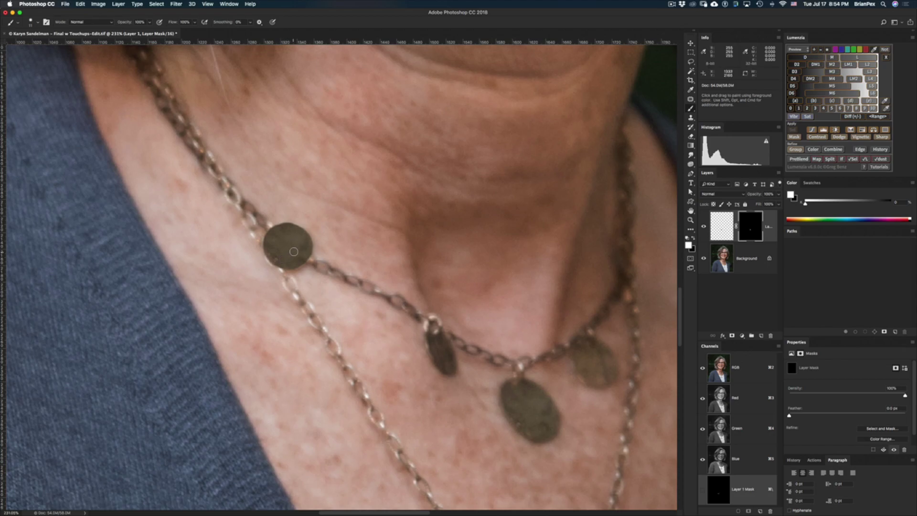
Reduce Layer 1's opacity to 90% to blend the darkened disc, and check it against the whole necklace.
key("z")
mouse_move(330, 264)
left_mouse_down()
mouse_move(285, 268)
mouse_move(331, 269)
left_mouse_up()
key("b")
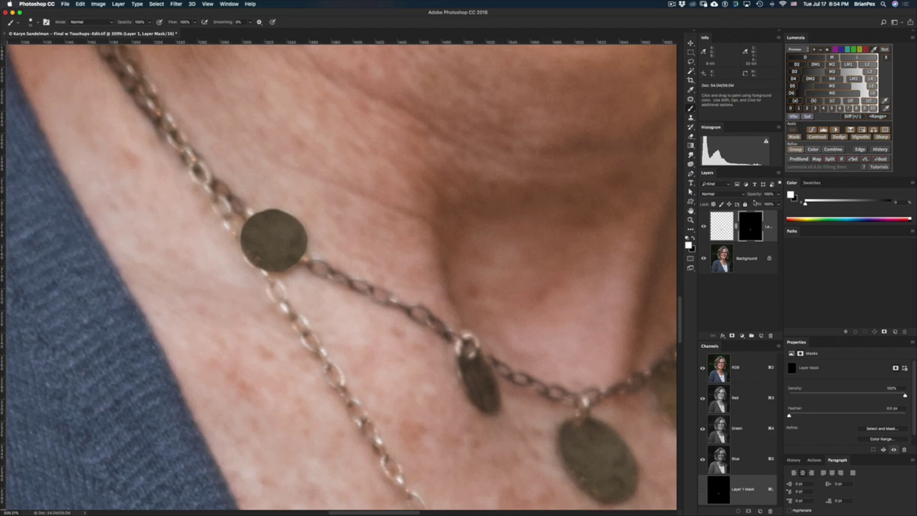
left_click_drag(757, 196, 755, 197)
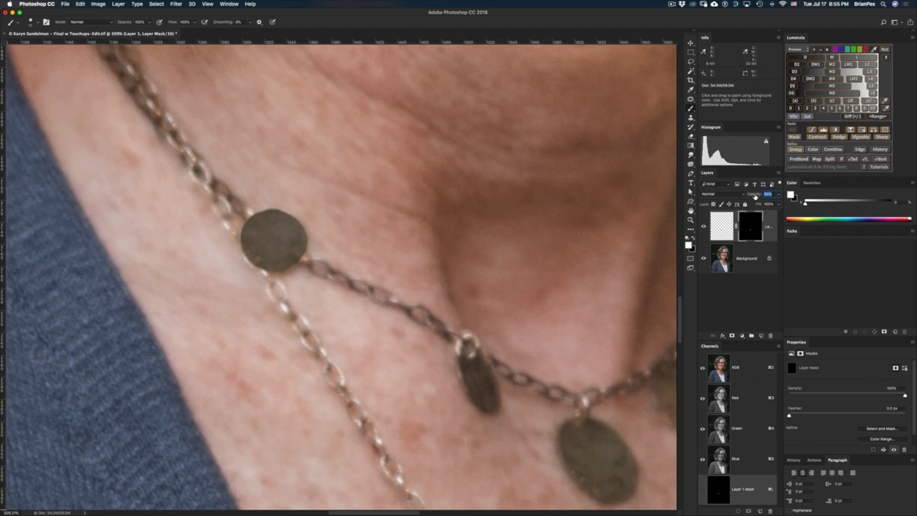
left_click_drag(755, 196, 754, 196)
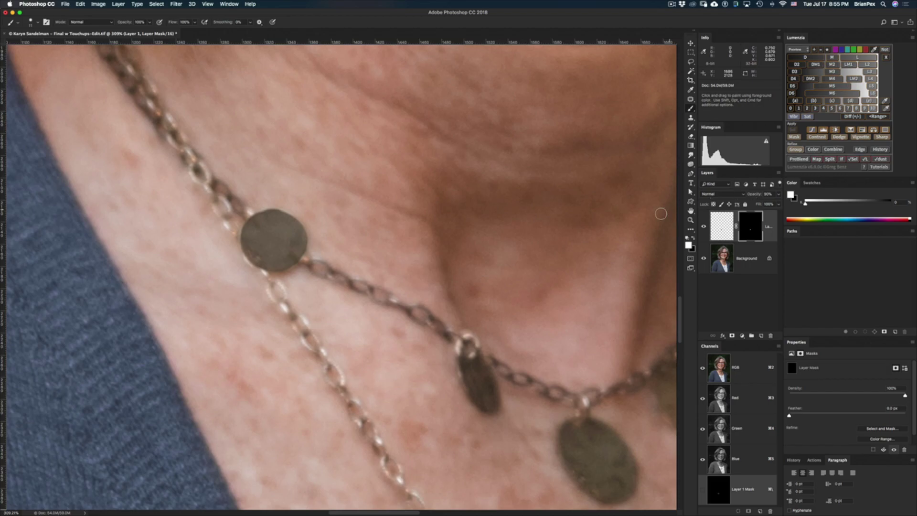
scroll(356, 274, "down", 6)
scroll(356, 274, "down", 3)
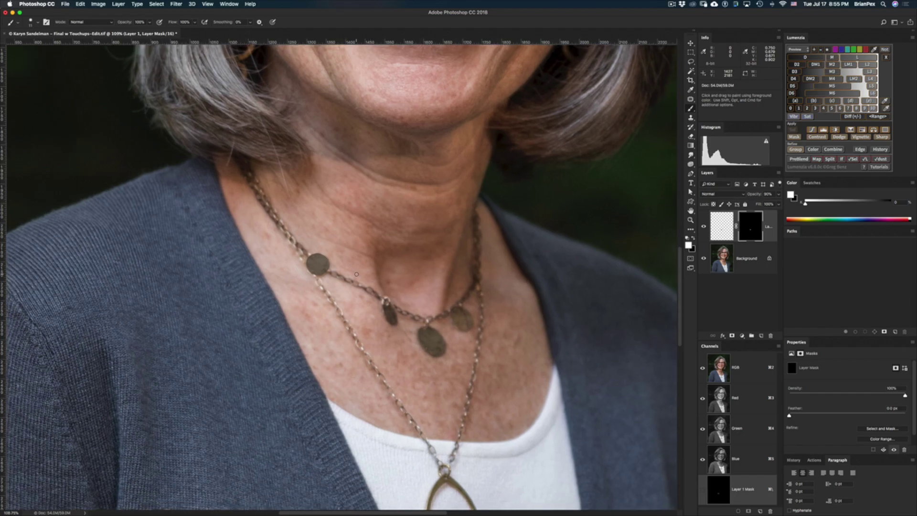
Feather Layer 1's mask by 0.5 px and dock the mask properties beside Paths.
scroll(356, 274, "up", 5)
scroll(356, 272, "up", 1)
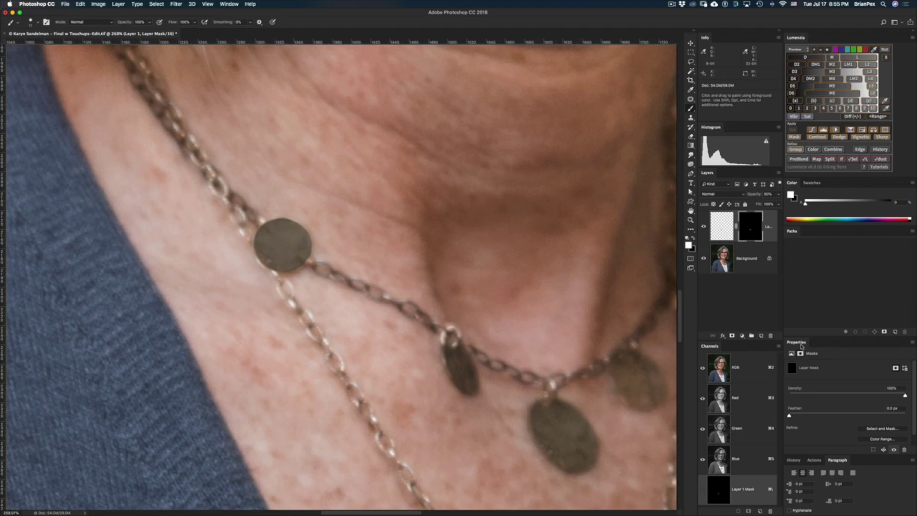
left_click_drag(802, 343, 510, 109)
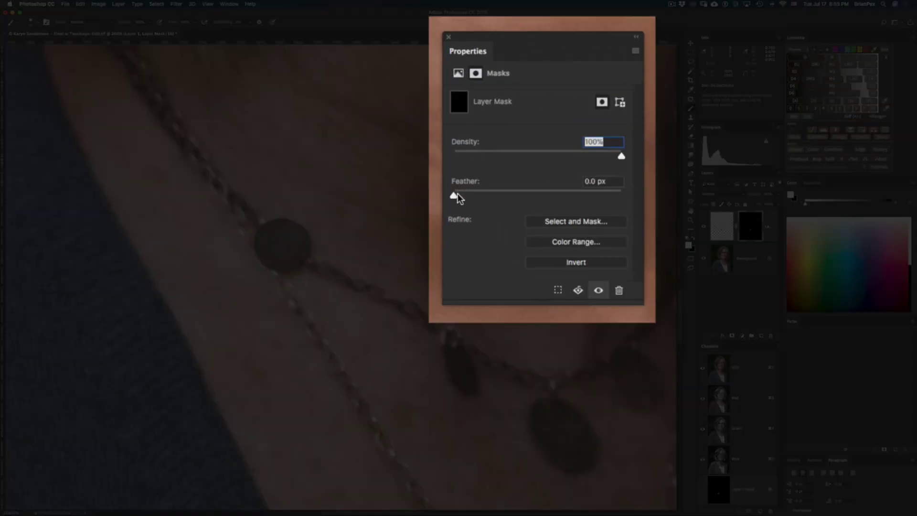
left_click_drag(457, 194, 500, 183)
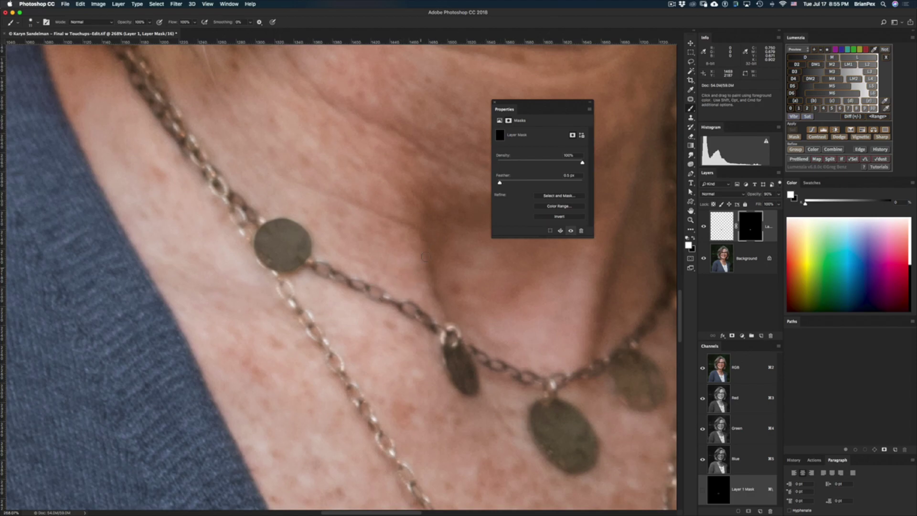
left_click_drag(506, 109, 830, 327)
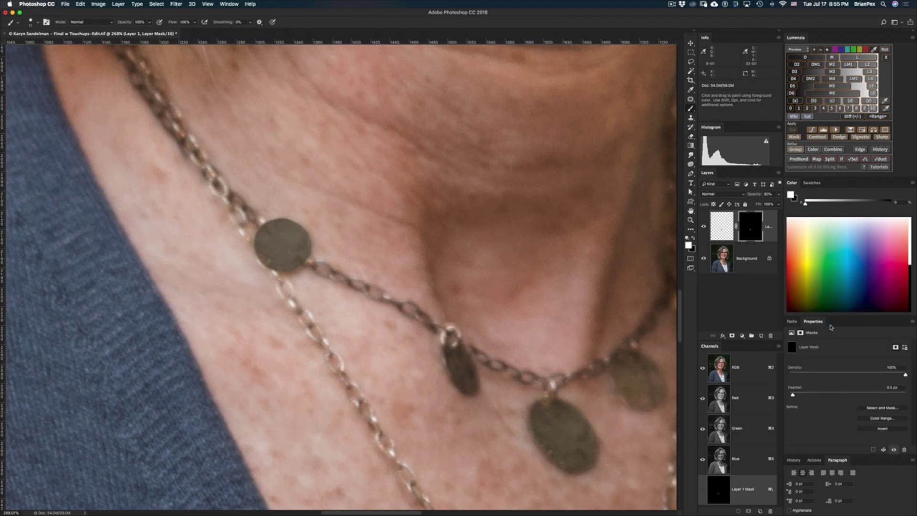
key("super+minus")
key("super+minus")
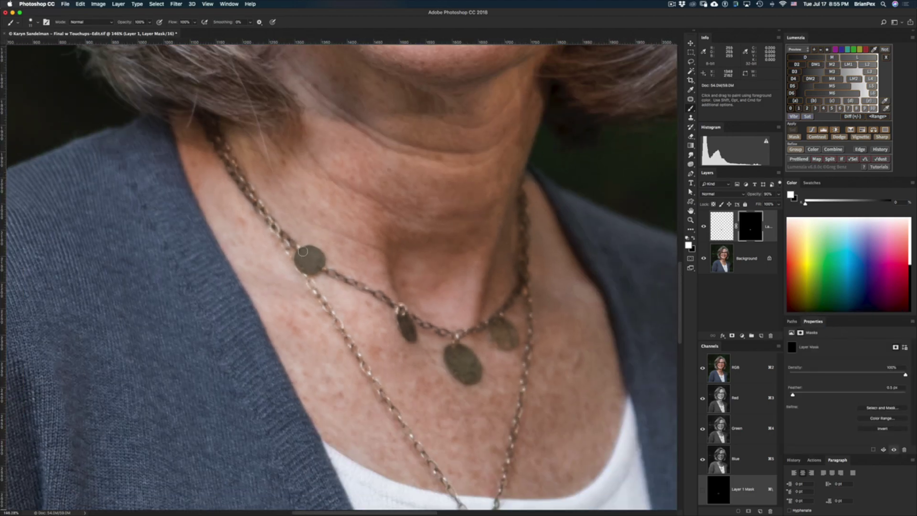
scroll(303, 251, "down", 5)
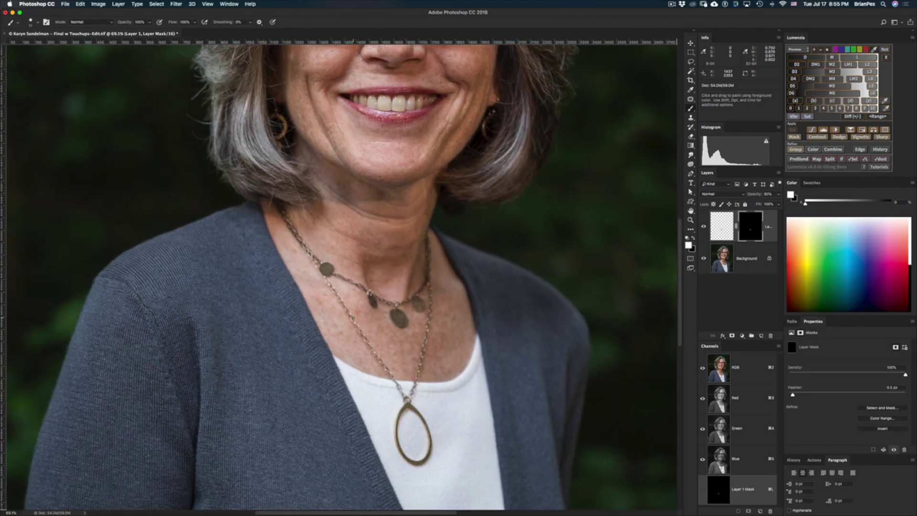
Try painting black at 100% brush opacity on Layer 1's mask along the disc's lower-left edge to bring back the chain links.
key("super+plus")
key("super+plus")
key("super+plus")
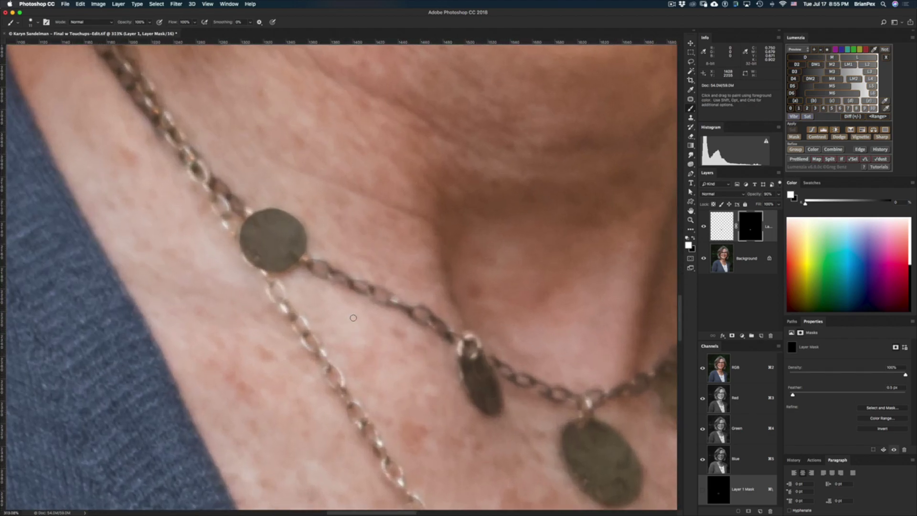
scroll(353, 317, "left", 3)
scroll(353, 317, "up", 1)
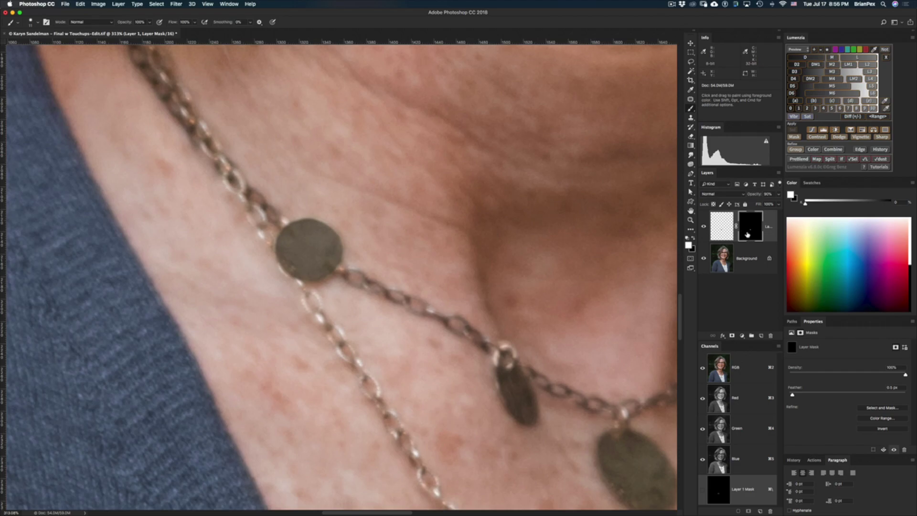
key("x")
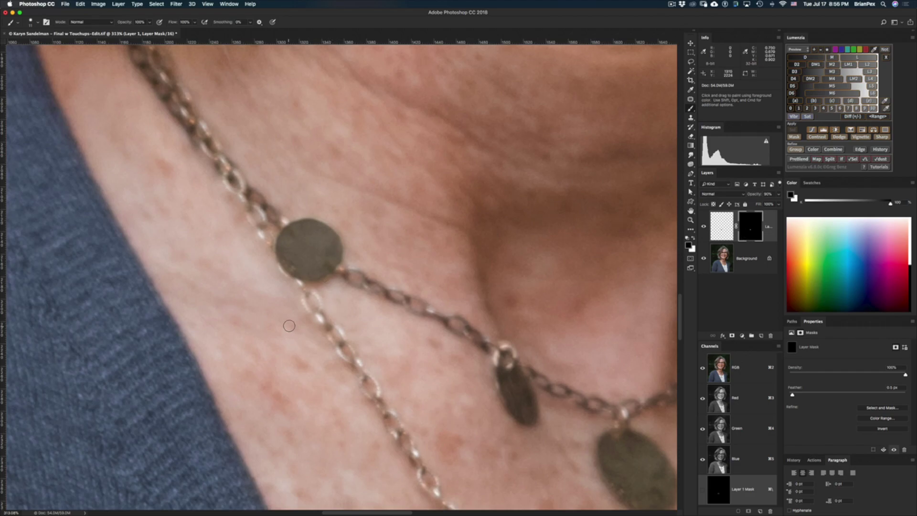
left_click_drag(281, 294, 276, 252)
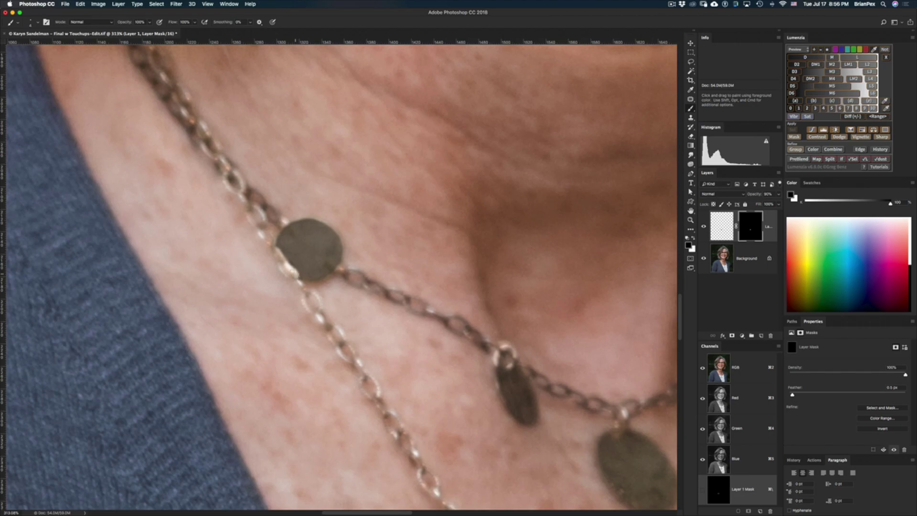
left_click_drag(276, 248, 292, 275)
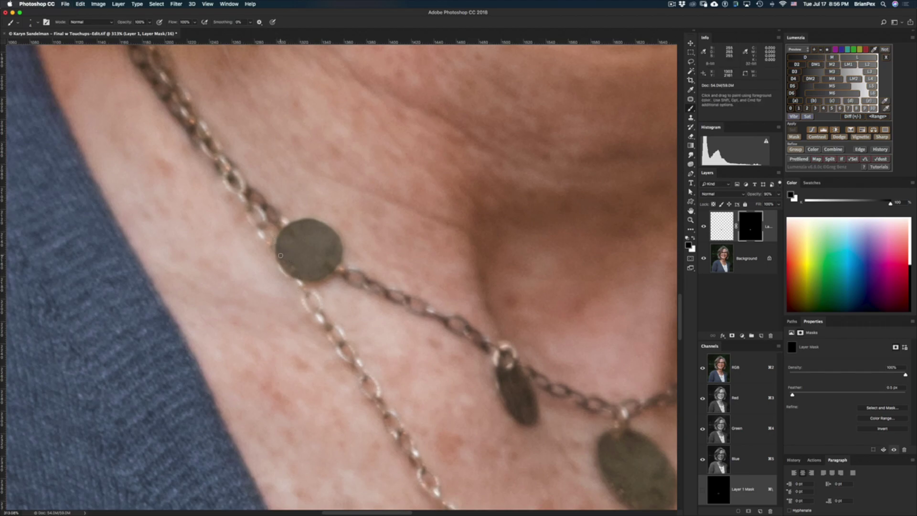
left_click_drag(280, 261, 282, 261)
Paint black at 50% brush opacity on Layer 1's mask to partly reveal the original chain links along the disc's lower-left edge.
key("5")
left_click_drag(279, 248, 289, 261)
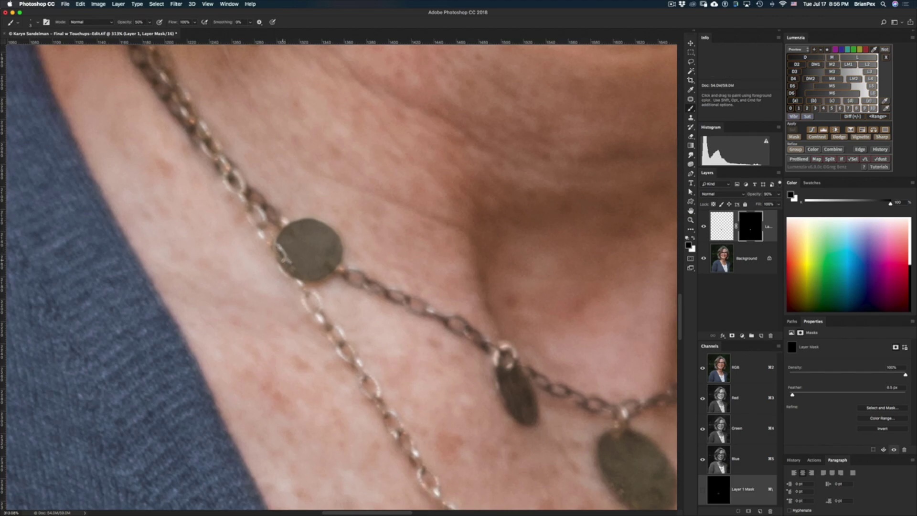
mouse_move(299, 276)
left_mouse_down()
mouse_move(289, 261)
mouse_move(294, 276)
mouse_move(307, 279)
left_mouse_up()
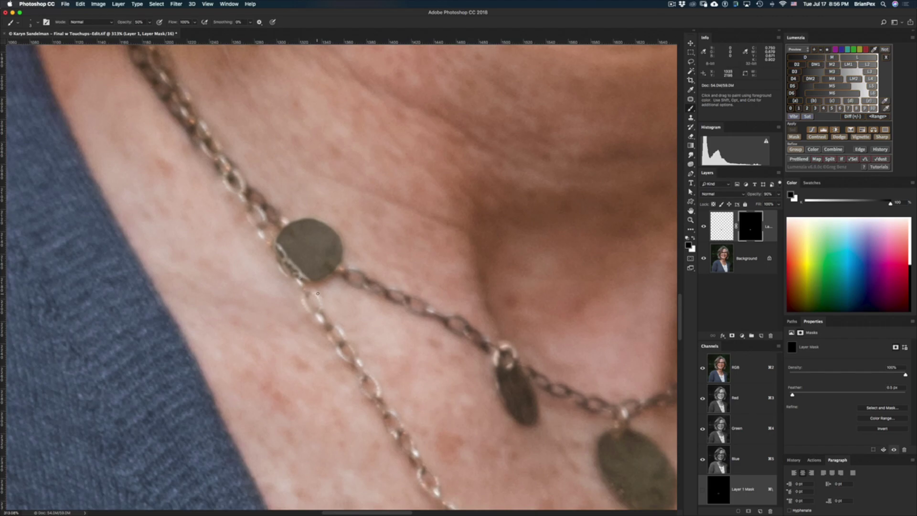
left_click_drag(300, 278, 289, 262)
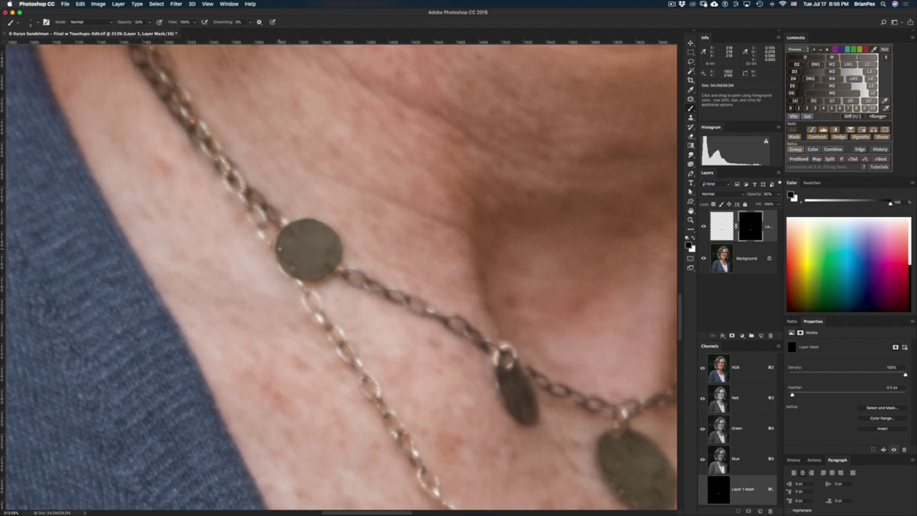
left_click_drag(276, 247, 285, 261)
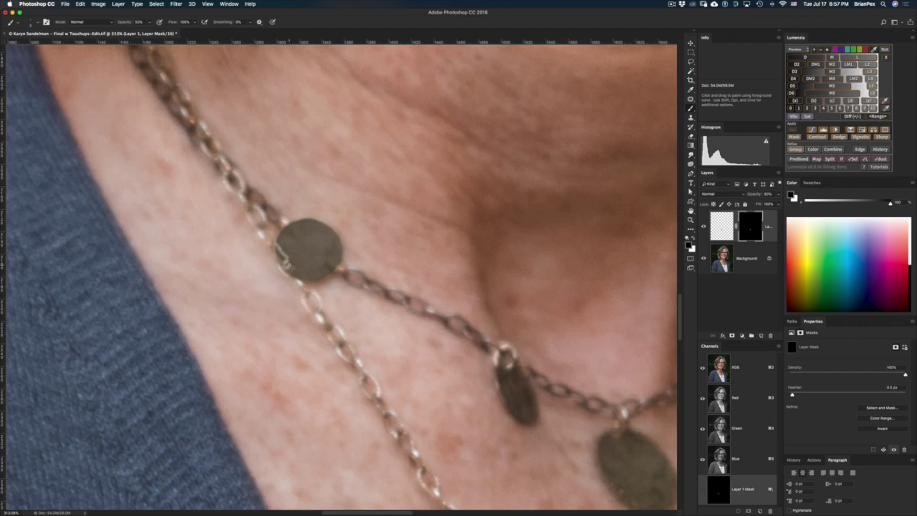
left_click_drag(285, 262, 287, 266)
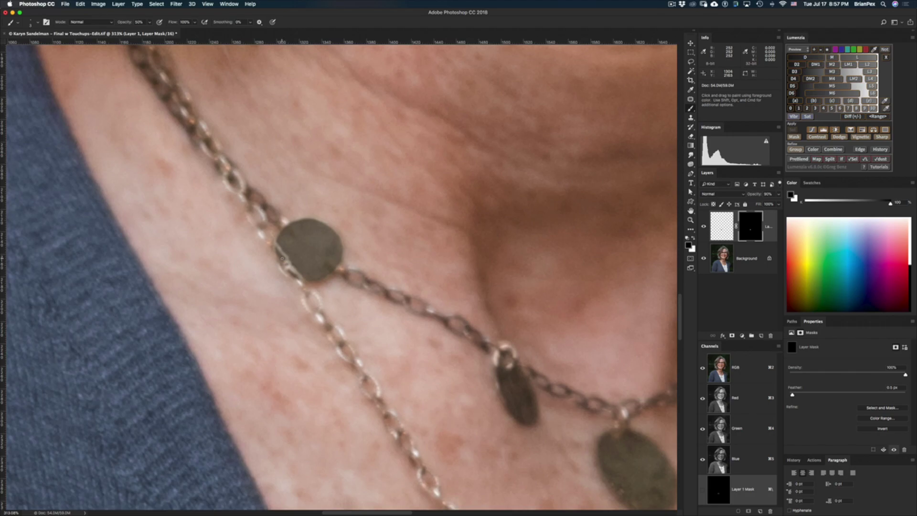
Refine the revealed links on Layer 1's mask with 20% and 5% brush opacity, switching the paint colour from black to white.
key("2")
key("z")
mouse_move(415, 257)
left_mouse_down()
mouse_move(379, 269)
mouse_move(399, 283)
mouse_move(362, 288)
left_mouse_up()
key("b")
key("space")
key("super+r")
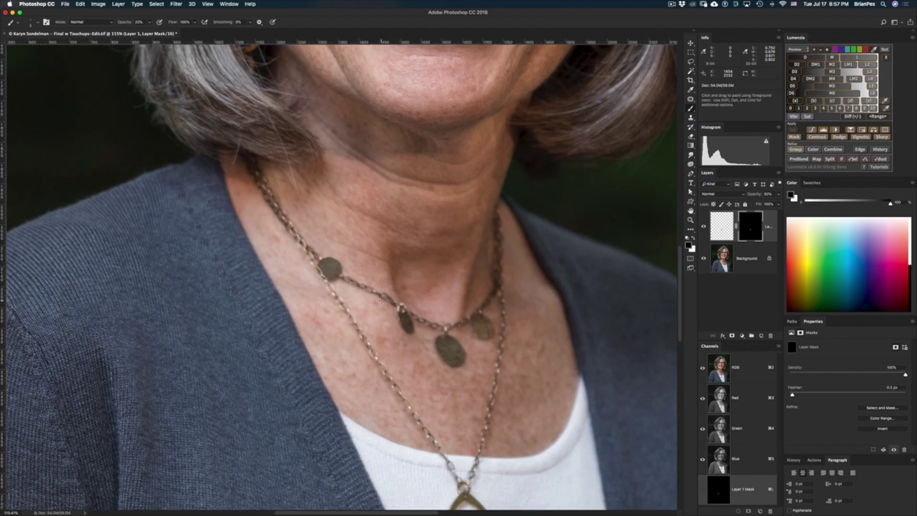
key("z")
left_click_drag(337, 266, 392, 272)
key("b")
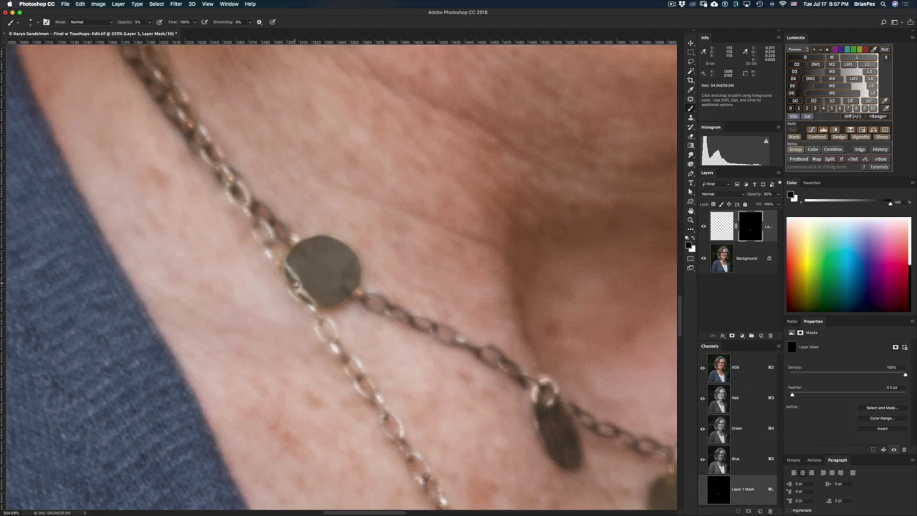
key("x")
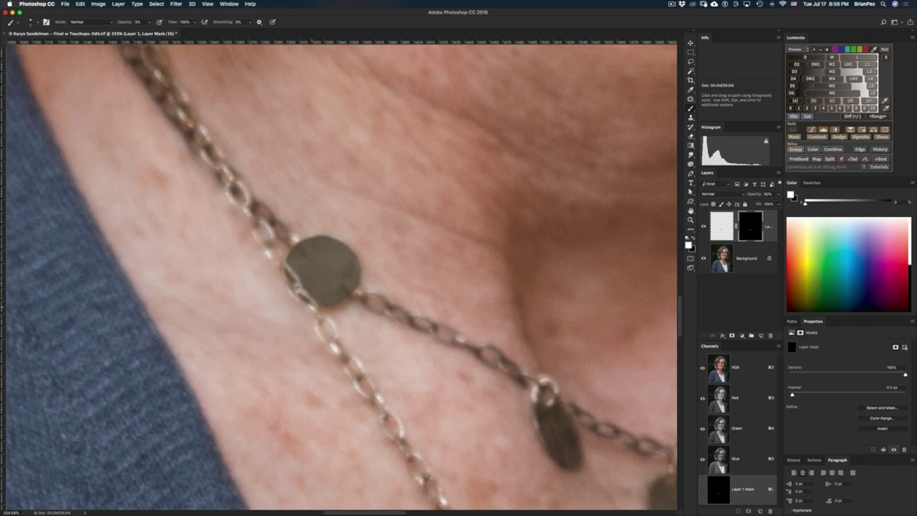
left_click_drag(402, 274, 371, 285)
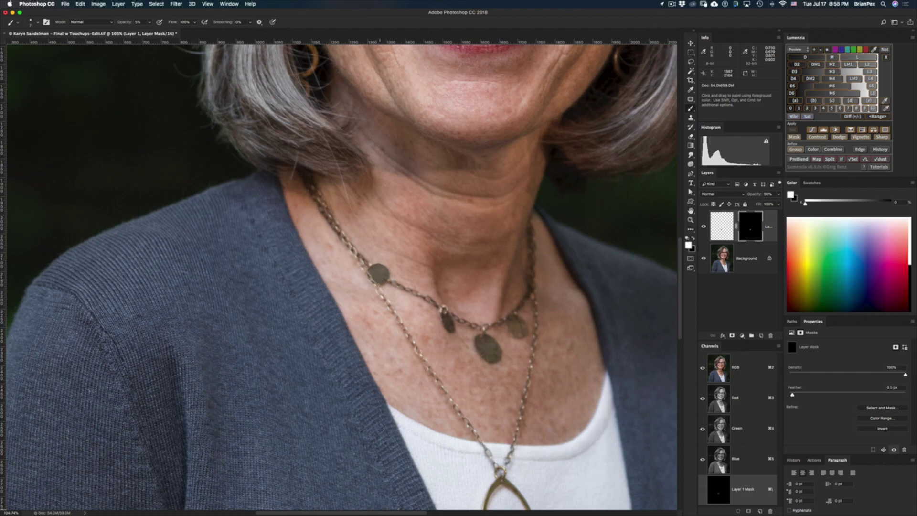
Compare the necklace disc before and after by hiding Layer 1 and showing it again.
key("space")
left_click_drag(453, 349, 392, 351)
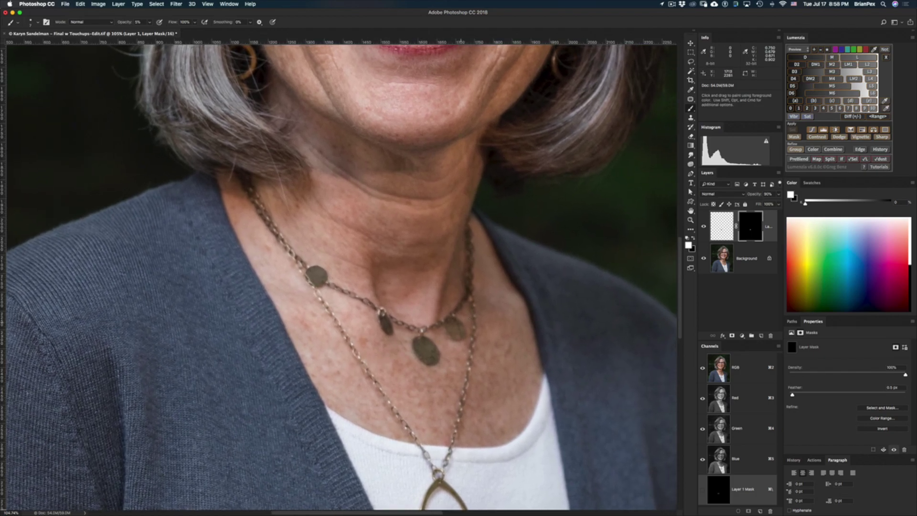
key("super+space")
left_click_drag(330, 289, 375, 290)
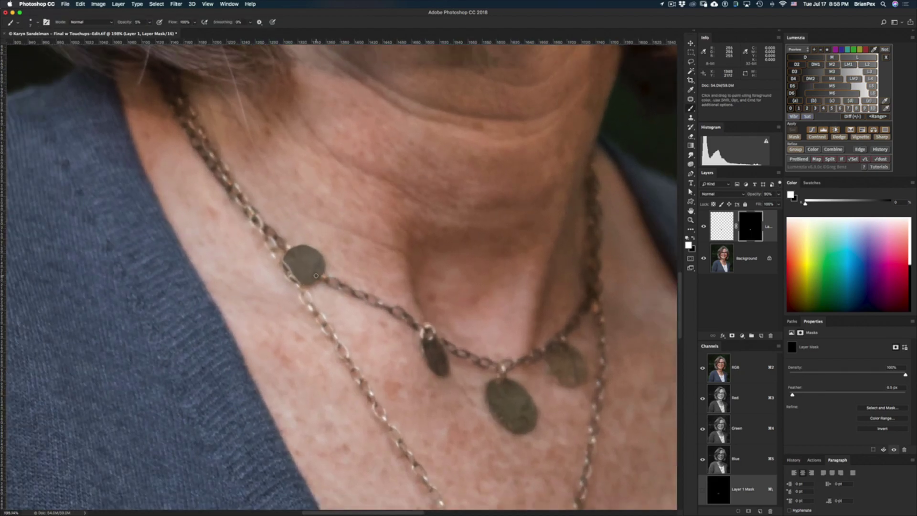
left_click(704, 229)
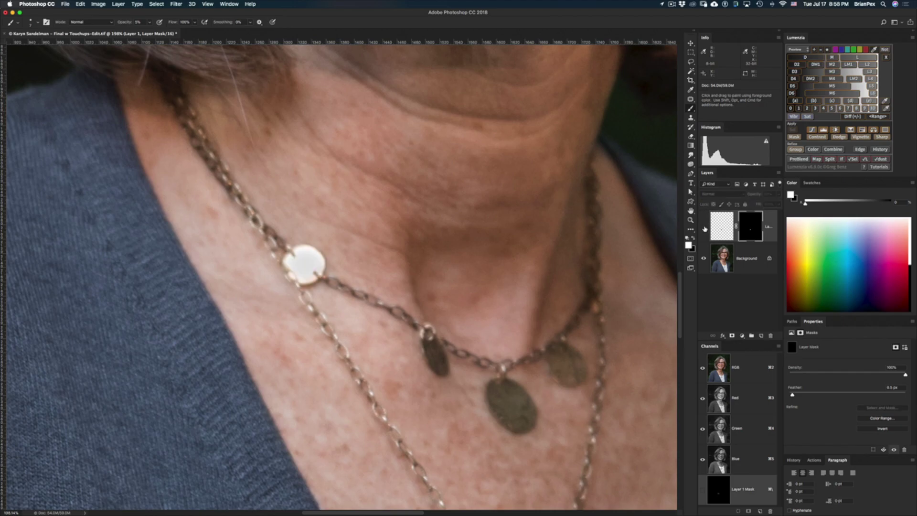
left_click(703, 227)
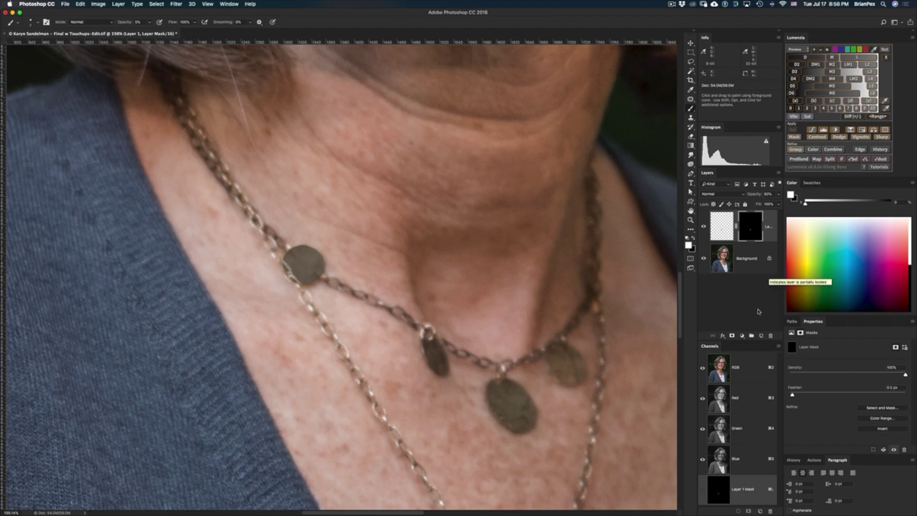
Create a new layer named Link Holes and reset the colours to default black and white.
left_click(761, 335, "alt")
type("L")
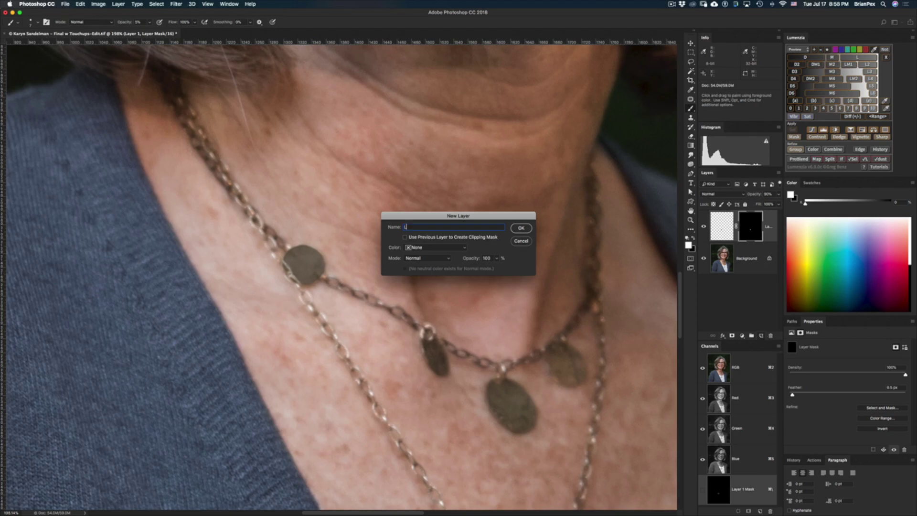
type("itk Holes")
key("Return")
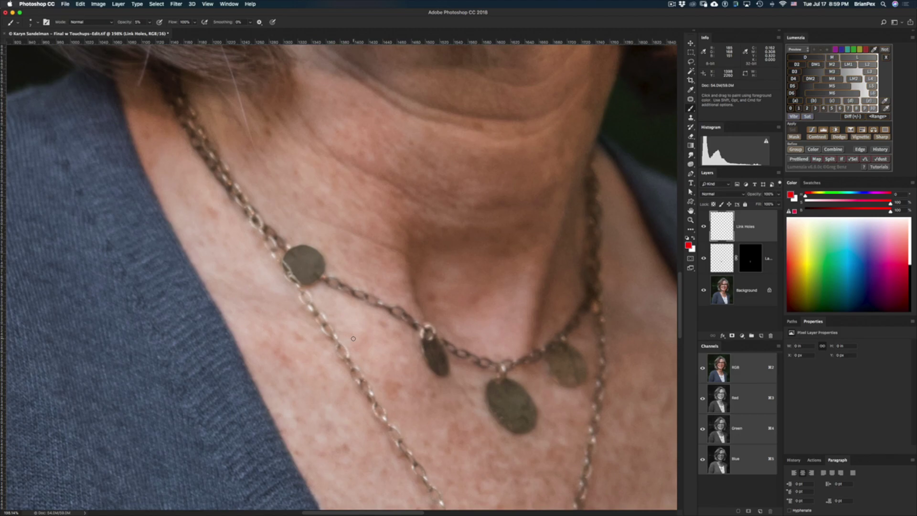
key("d")
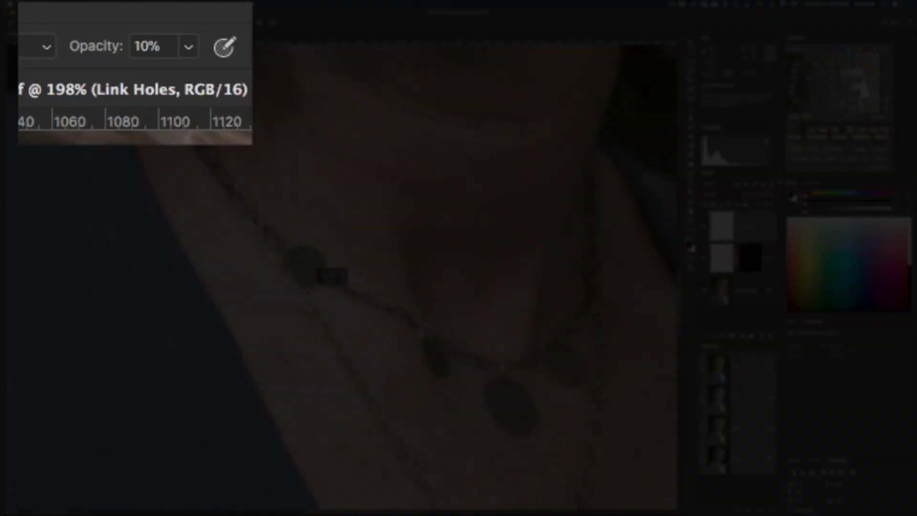
Try painting small black link holes on the disc at 20% brush opacity, and undo the dabs.
key("2")
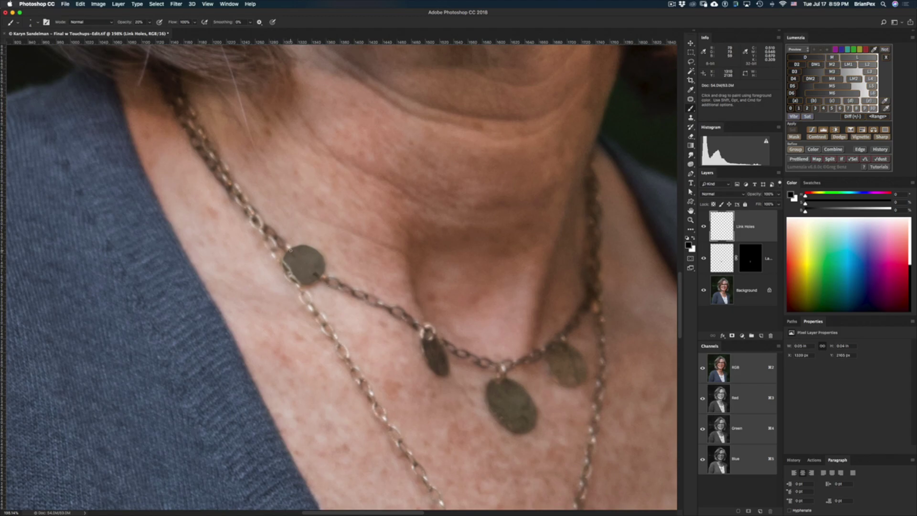
left_click(289, 249)
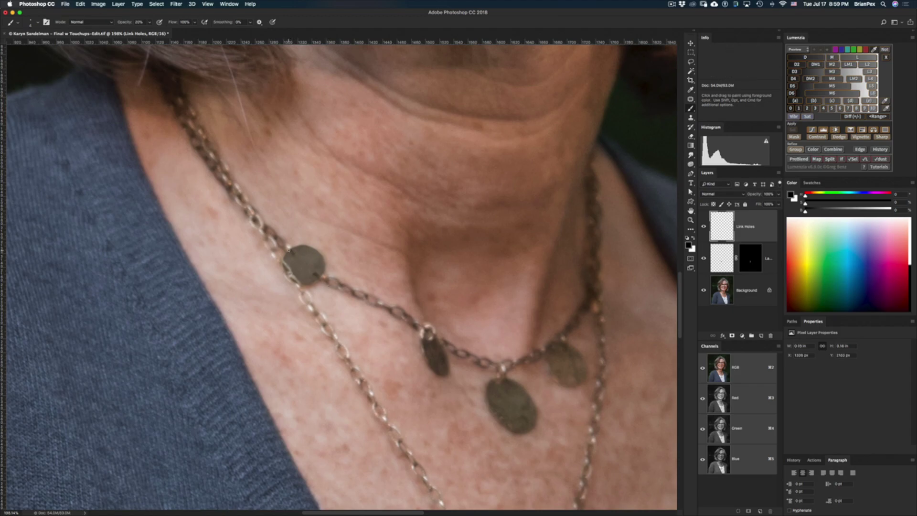
left_click_drag(291, 250, 292, 253)
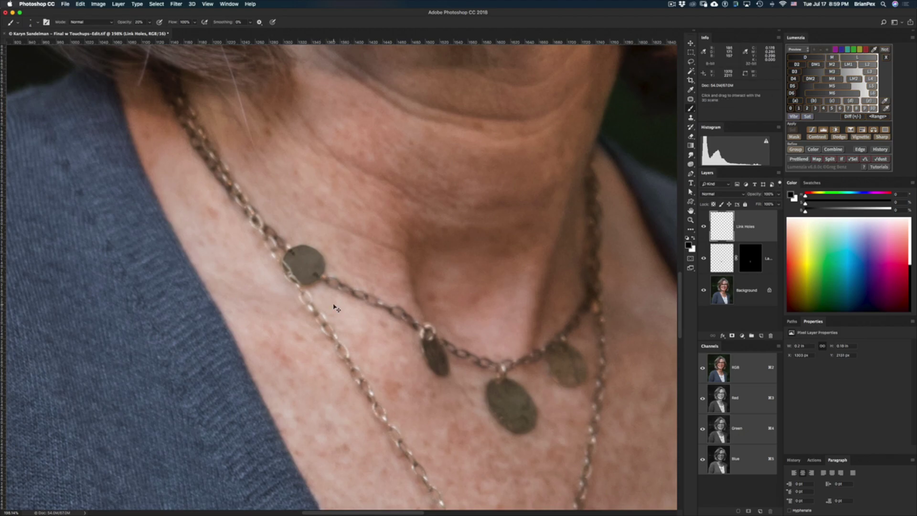
key("alt+super+z")
key("alt+super+z")
key("alt+super+z")
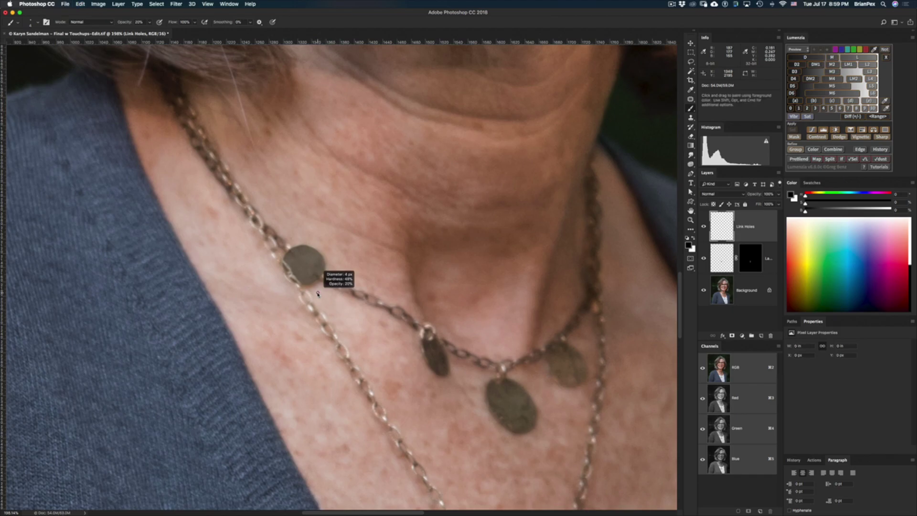
Dab faint black link holes at the disc's upper-left and lower-right edges on the Link Holes layer with 10% brush opacity.
left_click_drag(323, 298, 322, 298)
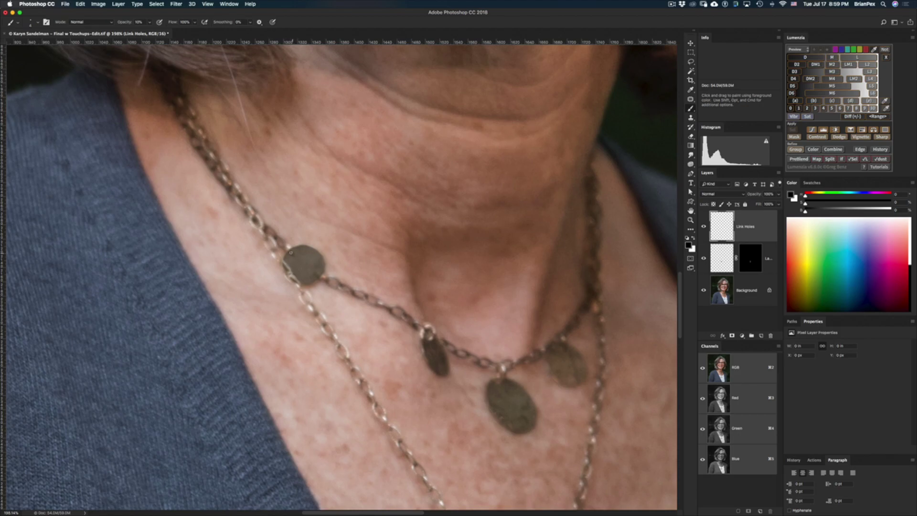
left_click(290, 252)
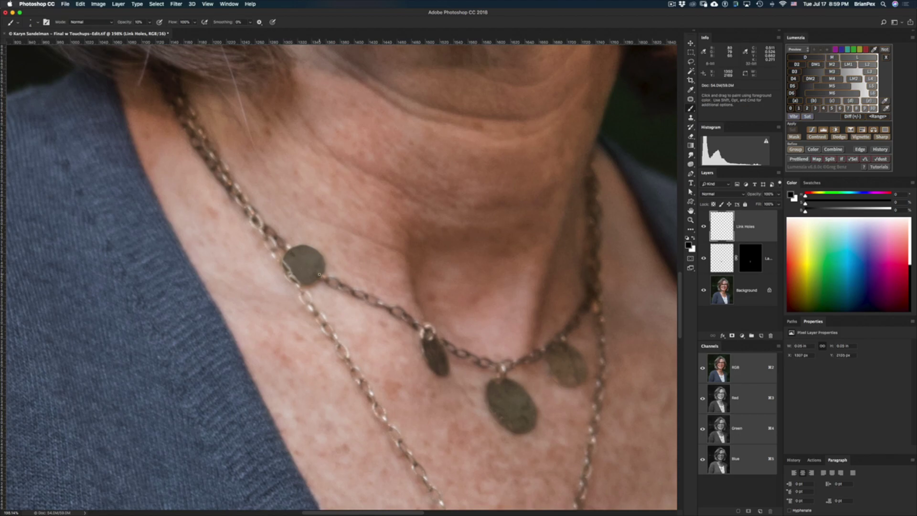
left_click(317, 273)
left_click(318, 274)
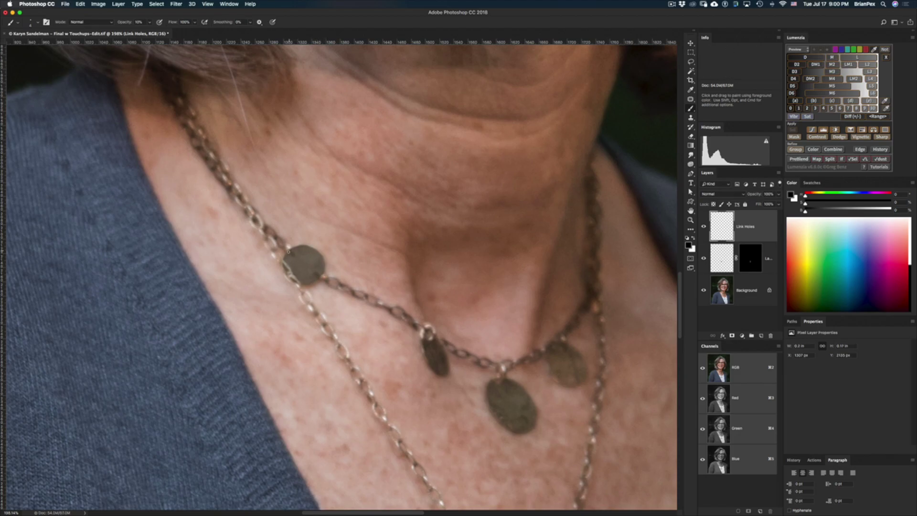
left_click(291, 252)
key("z")
mouse_move(461, 266)
left_mouse_down()
mouse_move(420, 274)
mouse_move(423, 302)
left_mouse_up()
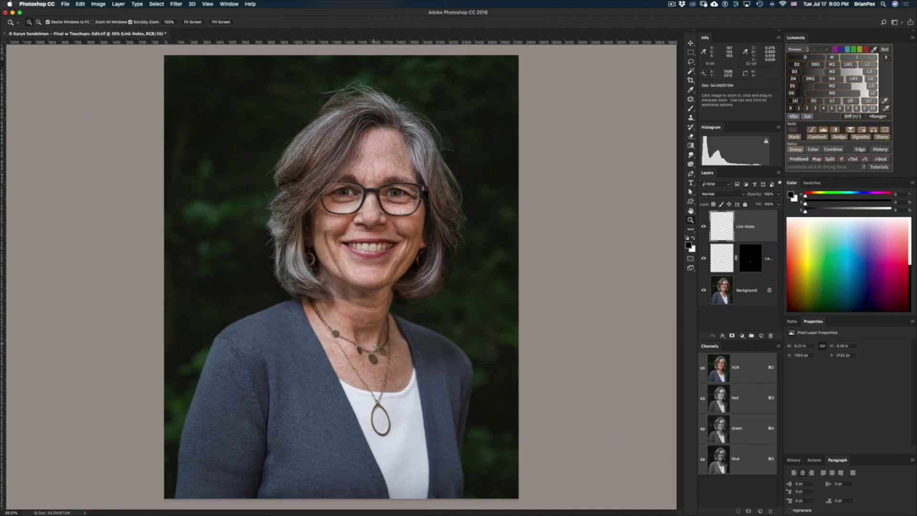
Sample a brown skin tone beside the chain and dab it at the disc's upper-left and lower-right edges on the Link Holes layer.
left_click_drag(335, 330, 406, 306)
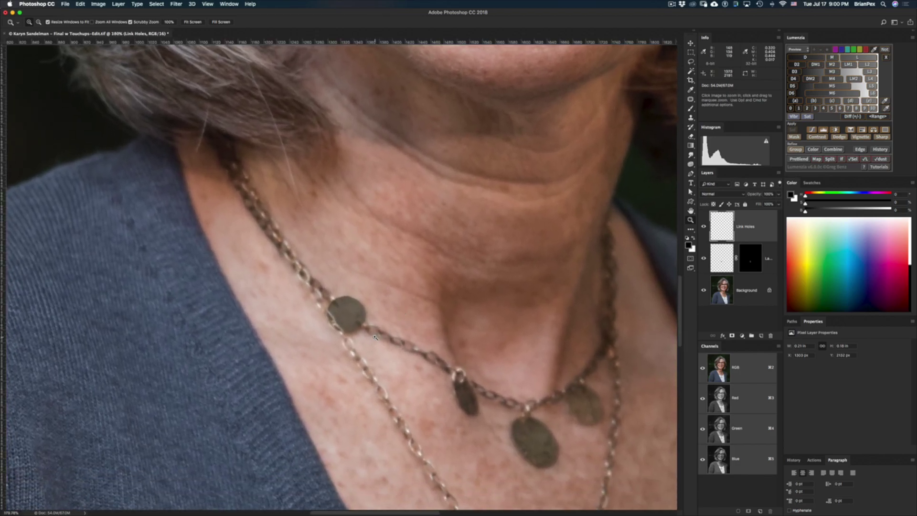
key("b")
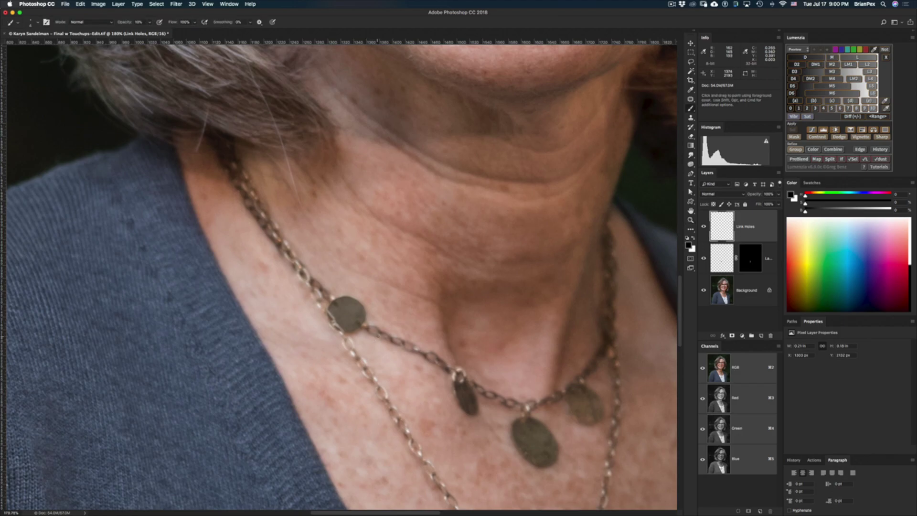
left_click_drag(354, 325, 376, 324)
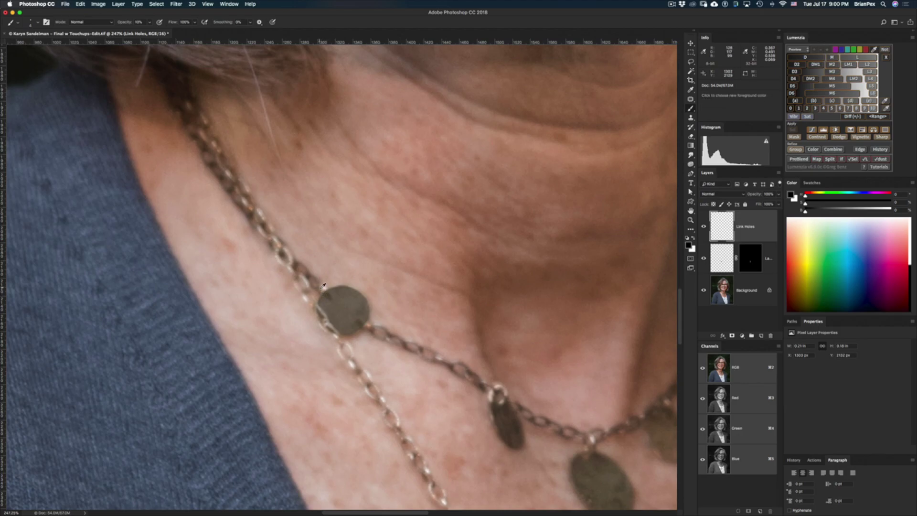
left_click(321, 283, "alt")
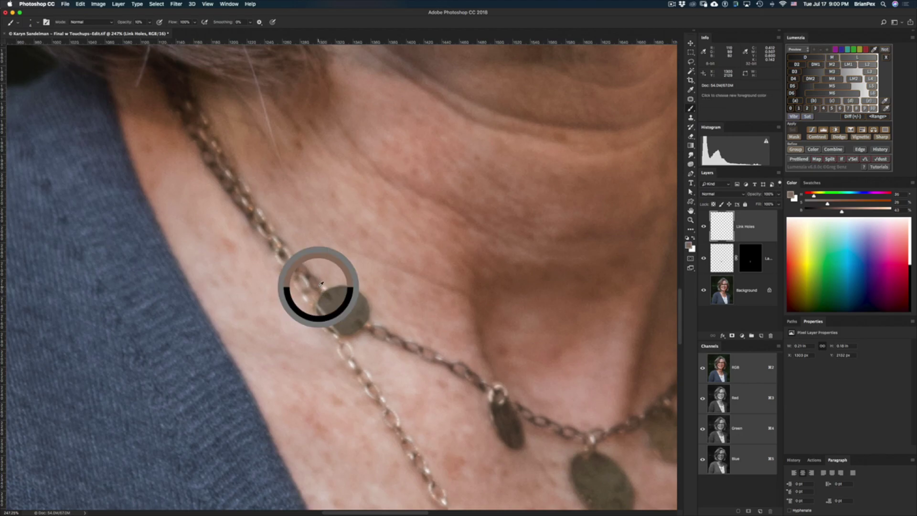
left_click_drag(321, 283, 320, 286)
left_click(324, 296)
left_click(364, 324)
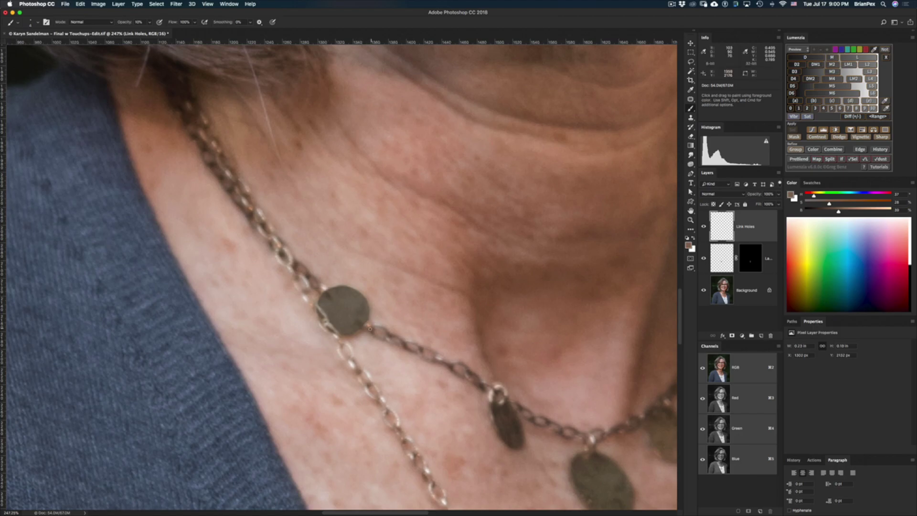
Create a new layer named texture above the Link Holes layer.
key("z")
left_click_drag(483, 306, 442, 318)
left_click_drag(529, 370, 442, 363)
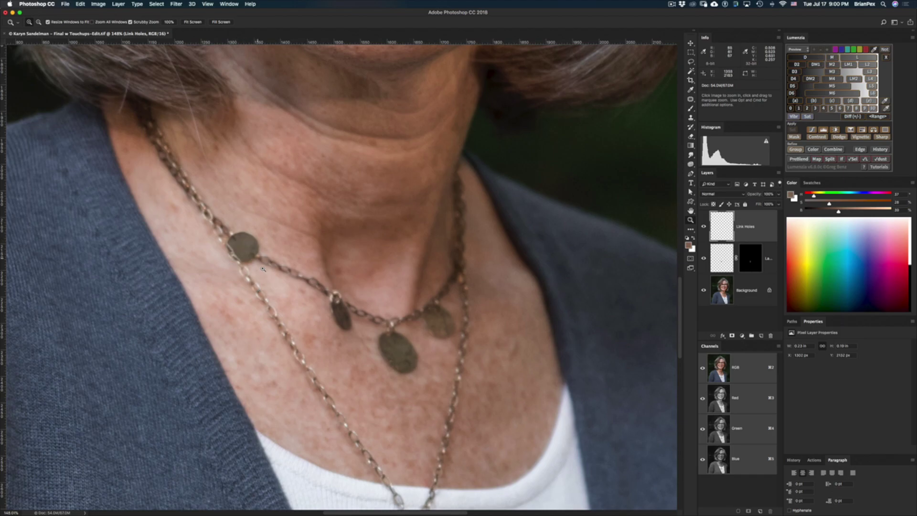
left_click_drag(294, 279, 445, 354)
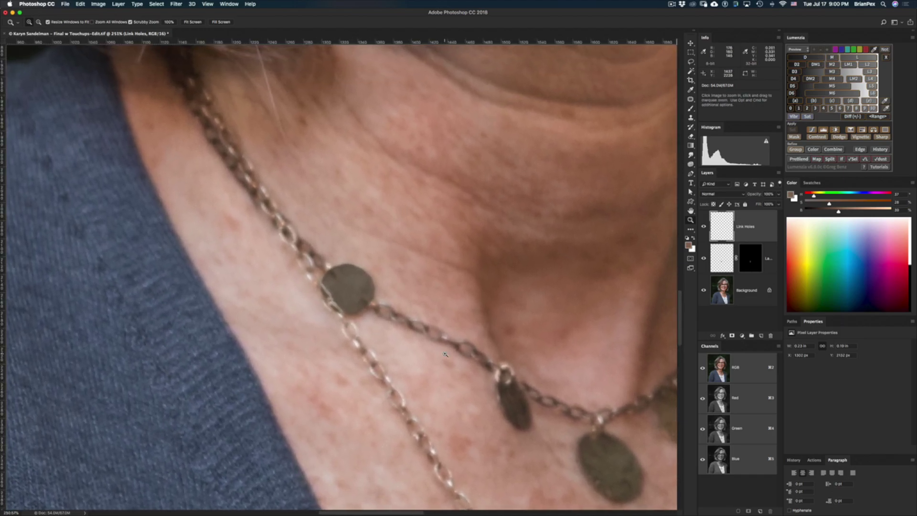
key("super+shift+n")
type("texture")
key("Return")
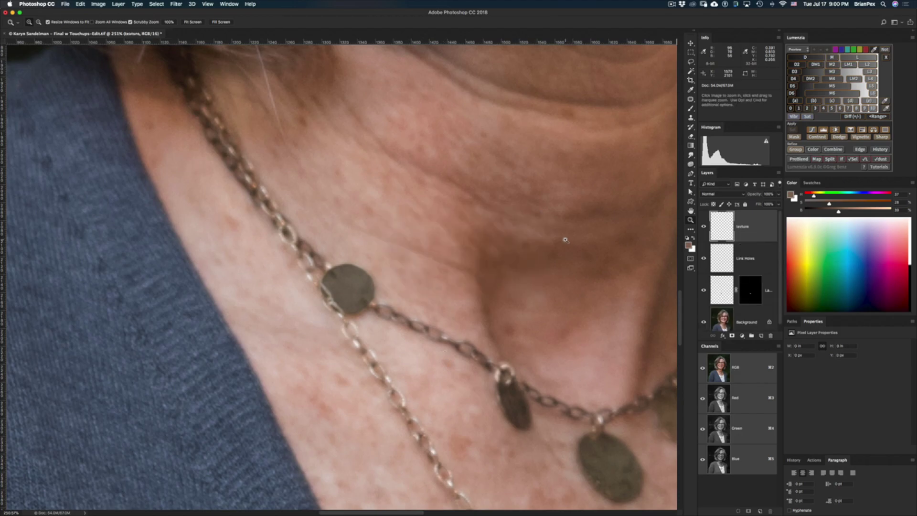
Sample the light skin tone near the chain below the disc and paint faint light texture on the disc at 10% brush opacity.
key("b")
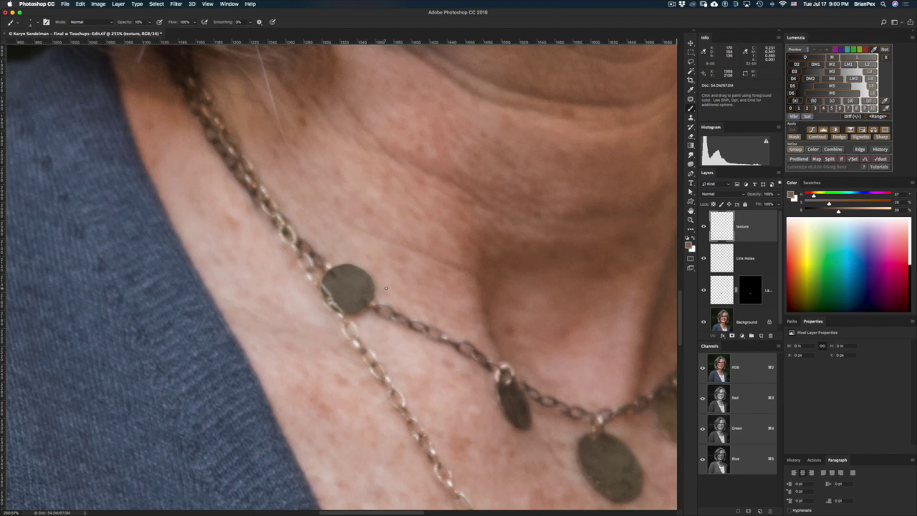
key("alt")
left_click(345, 375, "alt")
left_click(349, 347, "alt")
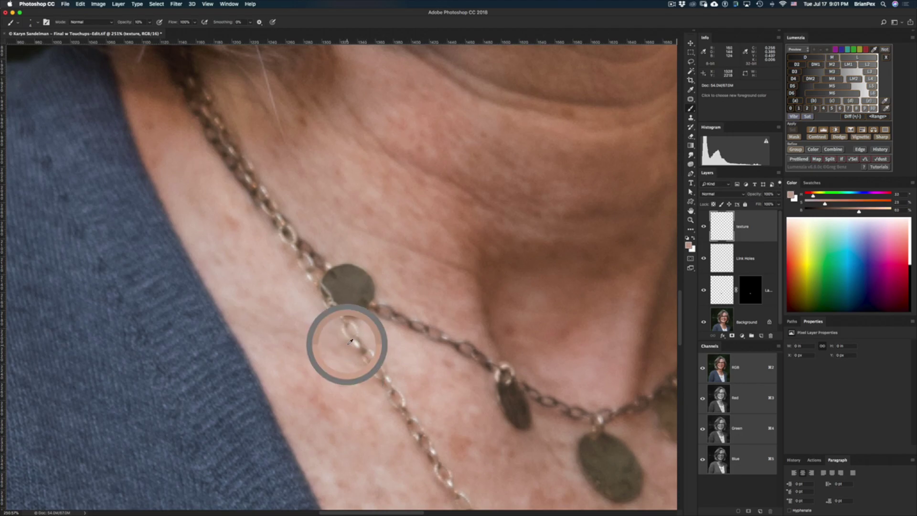
mouse_move(346, 271)
left_mouse_down()
mouse_move(367, 295)
mouse_move(364, 304)
mouse_move(334, 291)
left_mouse_up()
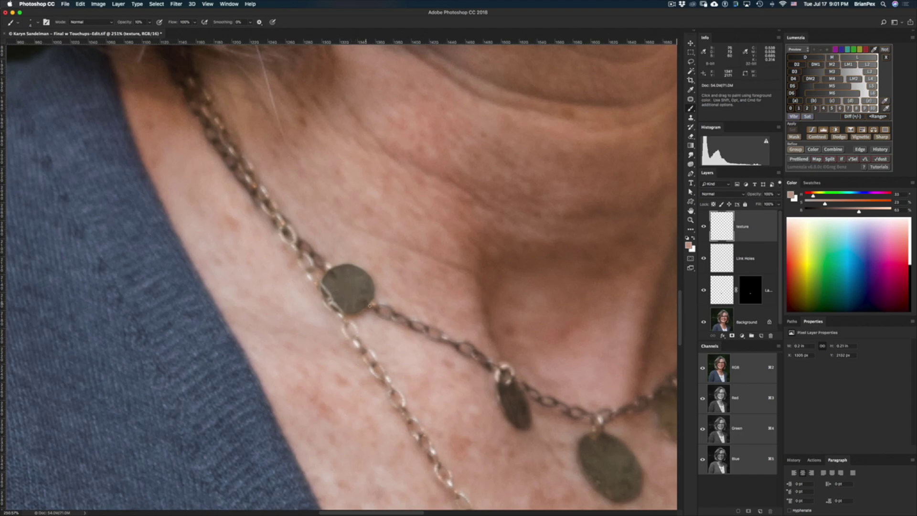
Sample the dark tone of the large oval pendant and paint subtle texture across the disc on the texture layer.
left_click(609, 445, "alt")
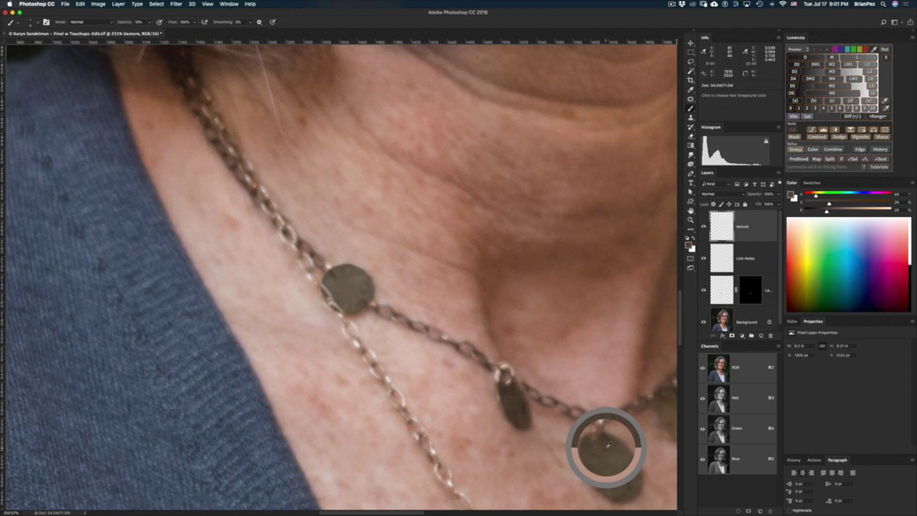
left_click_drag(347, 278, 357, 298)
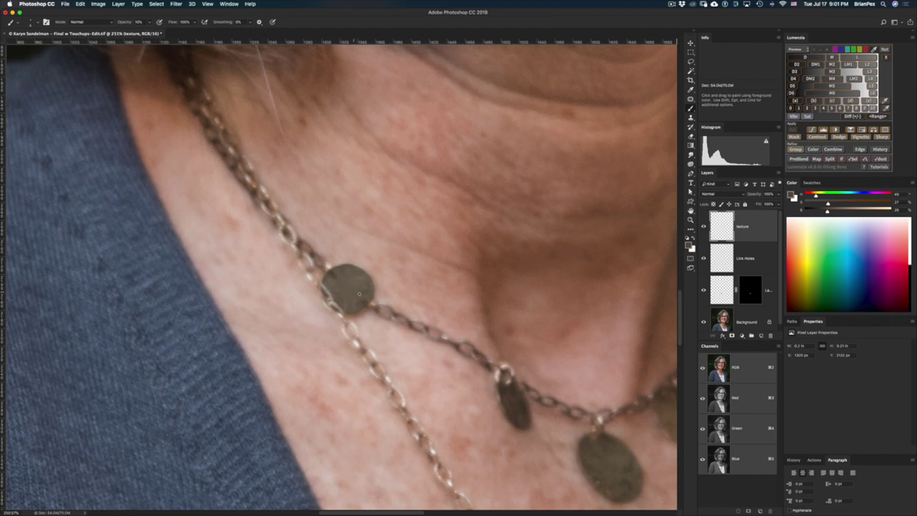
left_click_drag(342, 275, 360, 278)
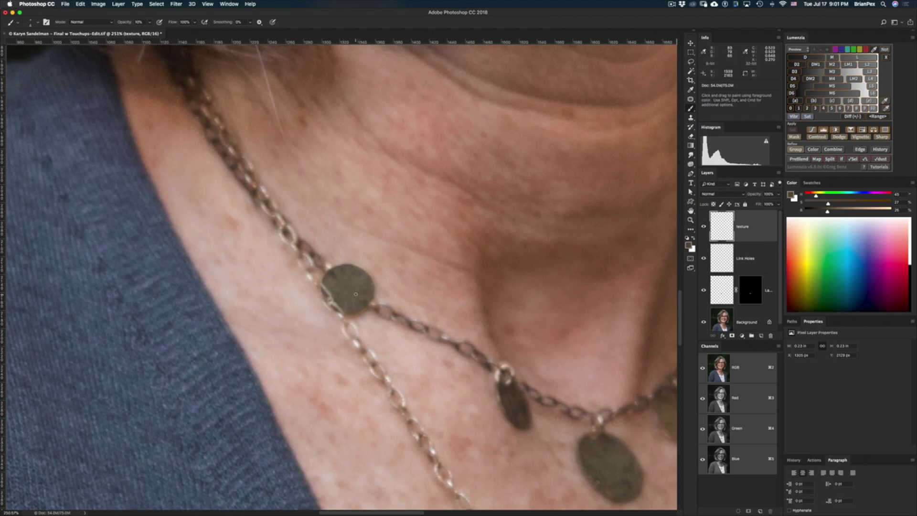
Shade the disc softly with a larger black brush at 20% opacity on the texture layer, undoing the first dab.
left_click_drag(398, 269, 412, 271)
key("d")
key("2")
left_click_drag(421, 234, 421, 232)
left_click_drag(379, 295, 388, 292)
left_click(359, 270)
key("super+z")
left_click_drag(352, 292, 361, 280)
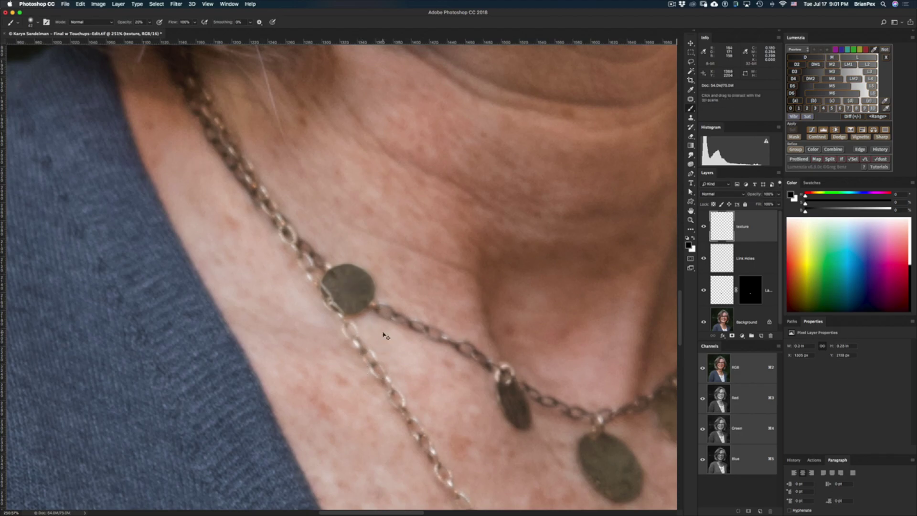
Swap the painting colour to white and compare the disc without and with the black shading by undoing and redoing it.
key("e")
mouse_move(403, 274)
left_mouse_down()
mouse_move(392, 294)
mouse_move(399, 286)
left_mouse_up()
key("b")
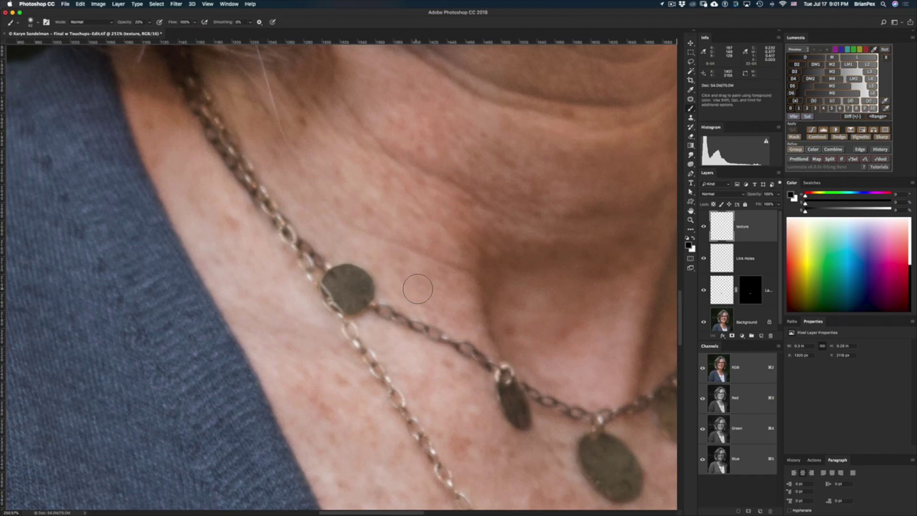
key("x")
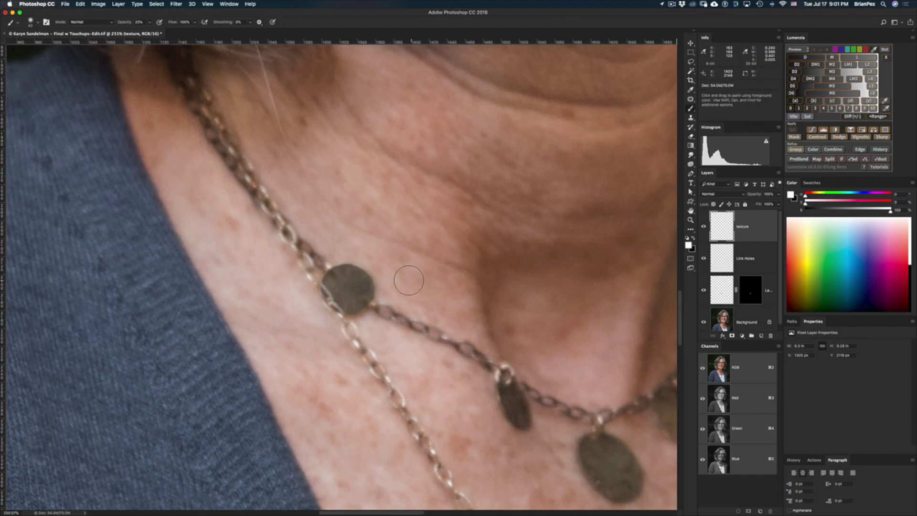
left_click_drag(396, 288, 389, 290)
key("super+z")
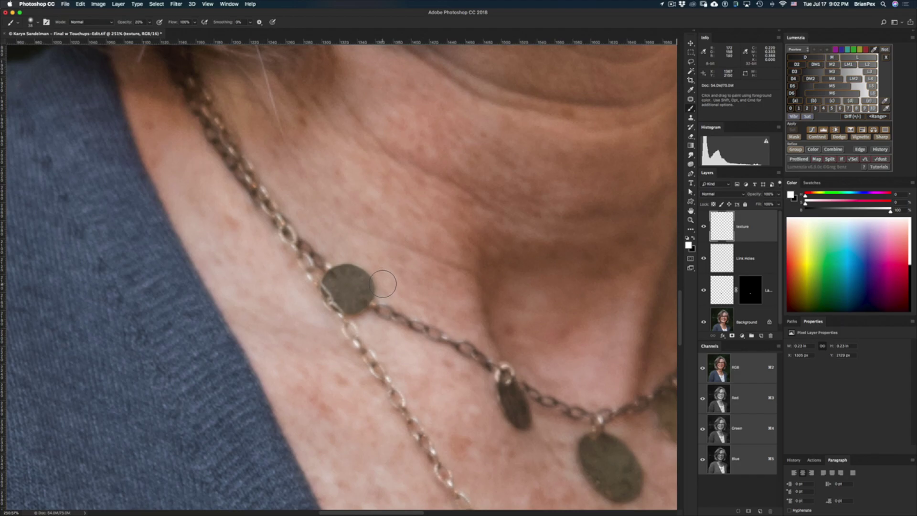
key("super+shift+z")
Erase the shading that spills past the disc's edge on the texture layer with a small eraser.
key("e")
left_click_drag(385, 289, 374, 289)
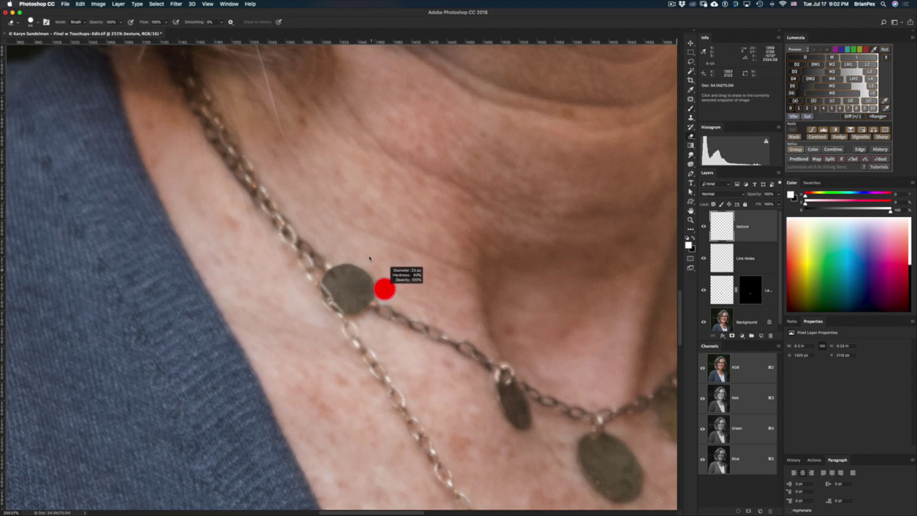
left_click_drag(369, 254, 365, 261)
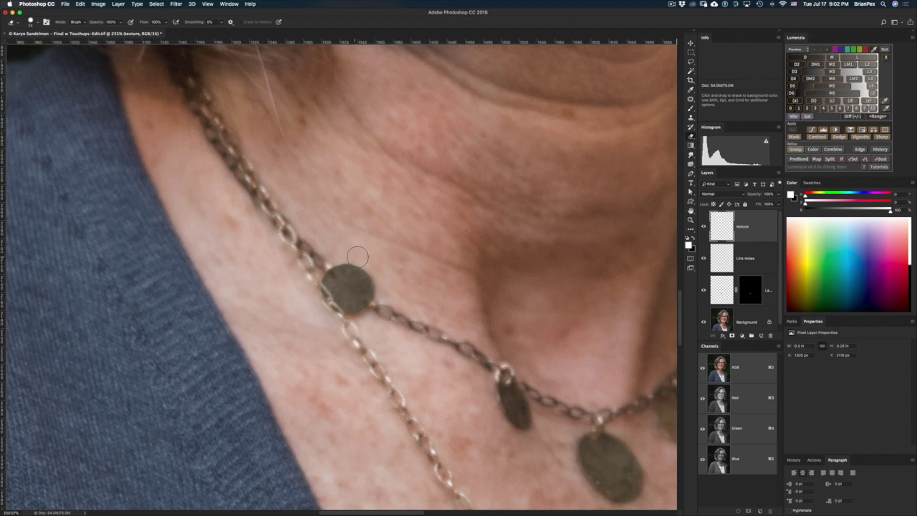
Group the texture, Link Holes and masked pendant layers together above the Background.
key("z")
left_click_drag(471, 331, 425, 333)
mouse_move(502, 371)
left_mouse_down()
mouse_move(384, 369)
mouse_move(335, 326)
mouse_move(375, 354)
mouse_move(388, 350)
mouse_move(385, 363)
left_mouse_up()
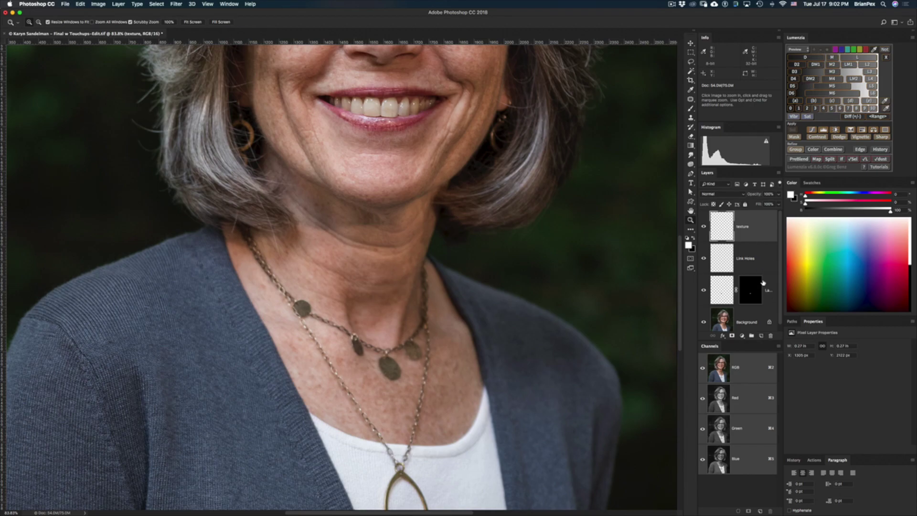
left_click(770, 302, "shift")
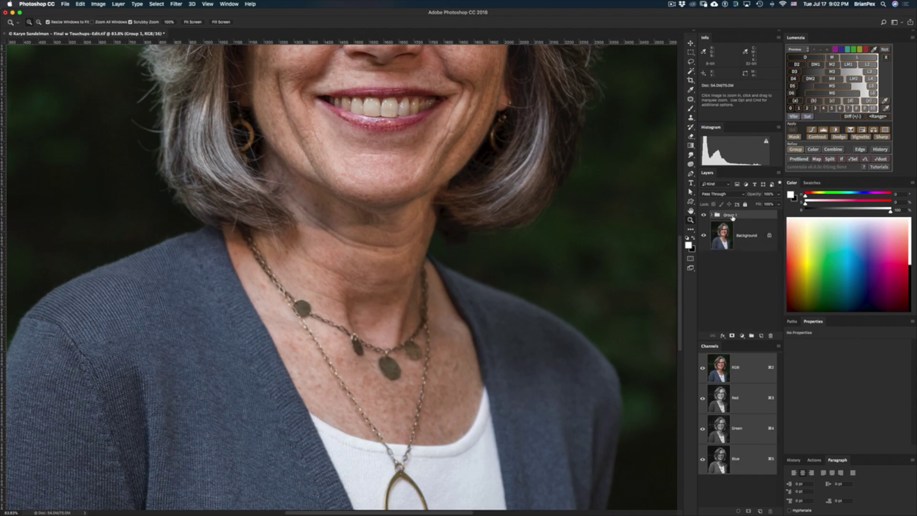
key("super+g")
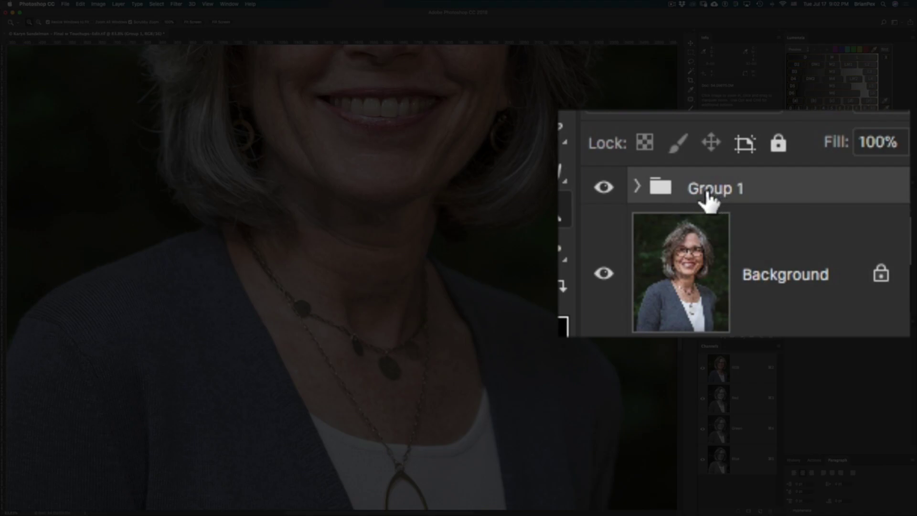
Rename the new layer group as Necklace Fix.
double_click(709, 190)
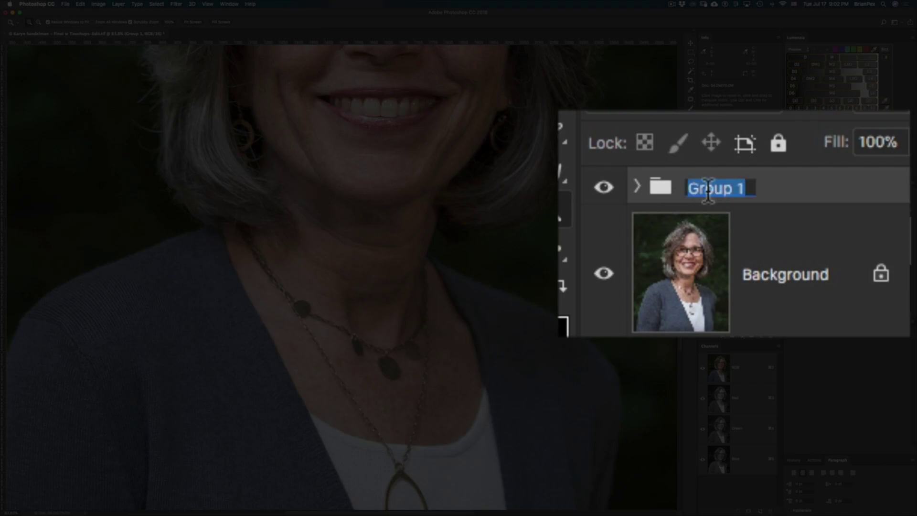
type("Neck")
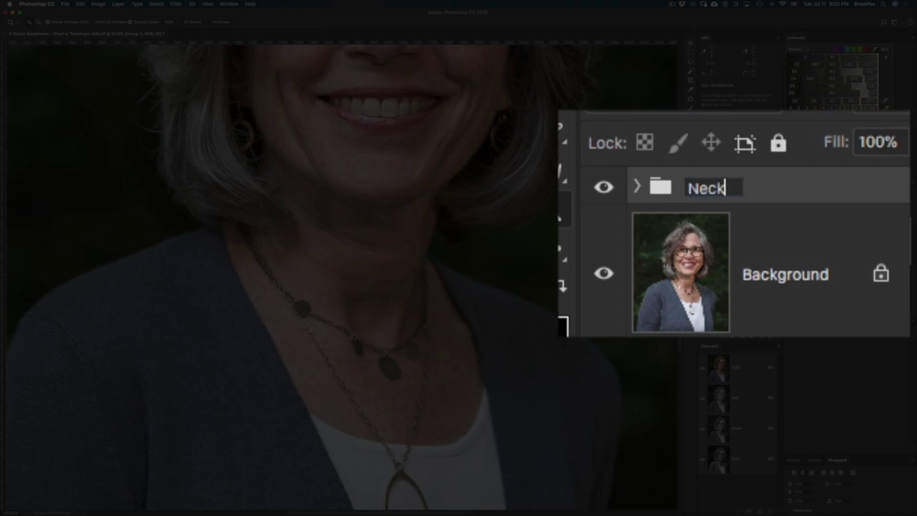
type("lace ")
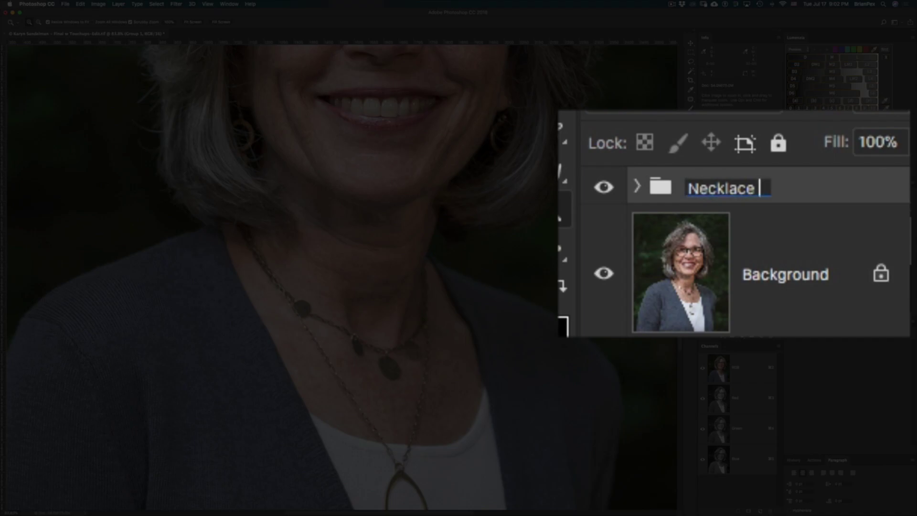
type("Fix")
key("Return")
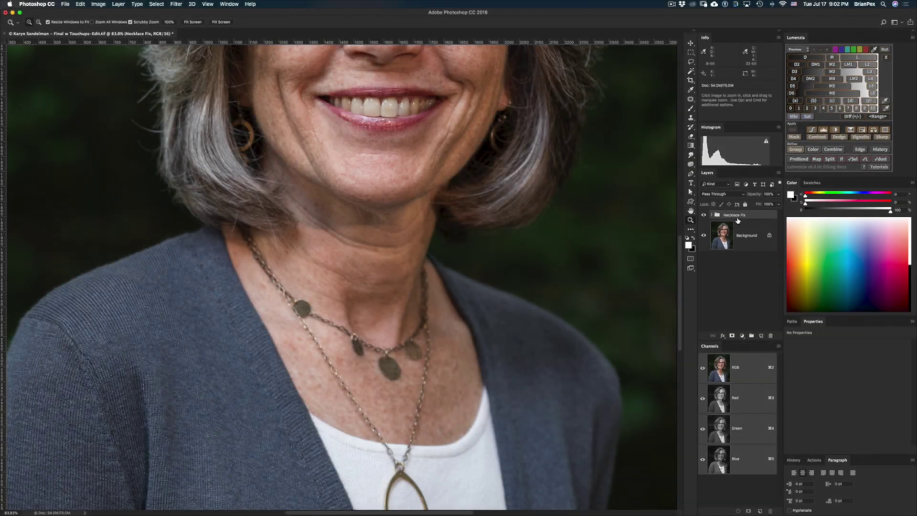
Try the Necklace Fix group at 90% opacity, and restore it to 100%.
mouse_move(758, 196)
left_mouse_down()
mouse_move(741, 196)
mouse_move(750, 197)
left_mouse_up()
type("90")
key("Return")
left_click_drag(753, 195, 752, 195)
key("Return")
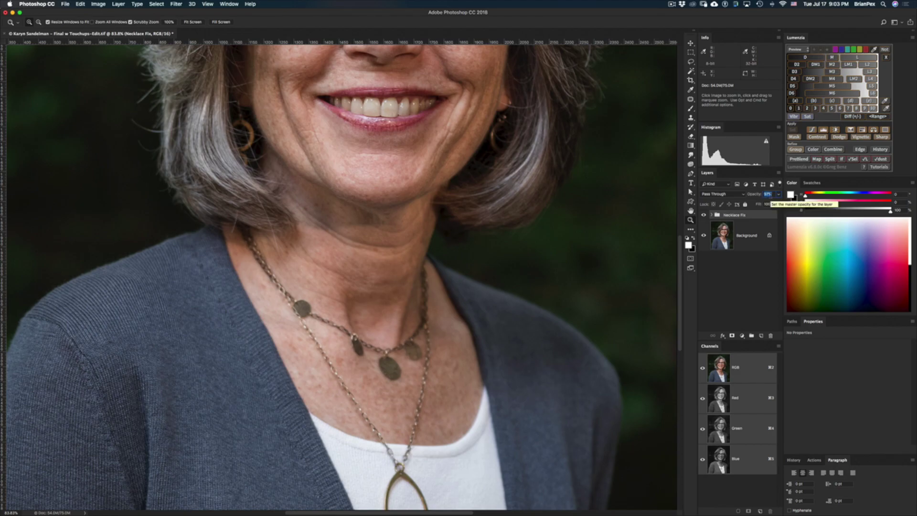
type("100")
key("Tab")
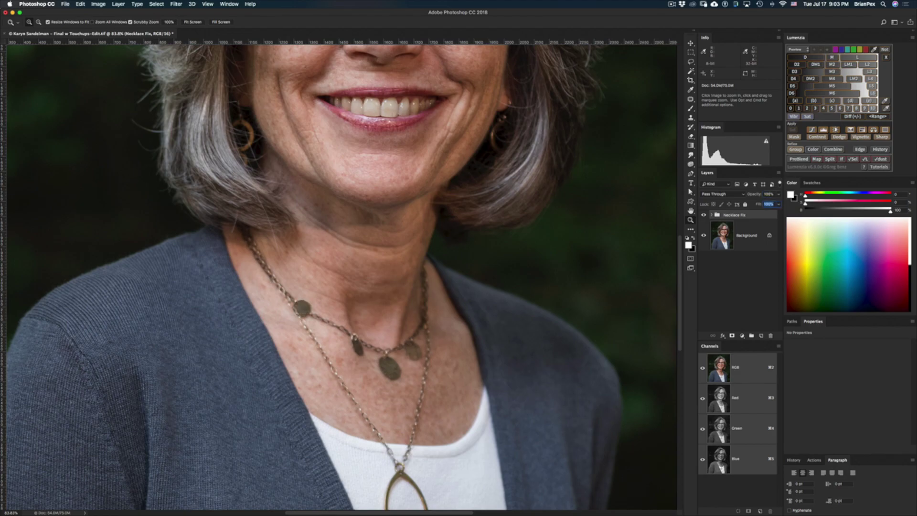
key("shift+Tab")
Lower the Necklace Fix group's opacity slightly and check the necklace in the whole portrait and close up.
left_click_drag(339, 312, 369, 310)
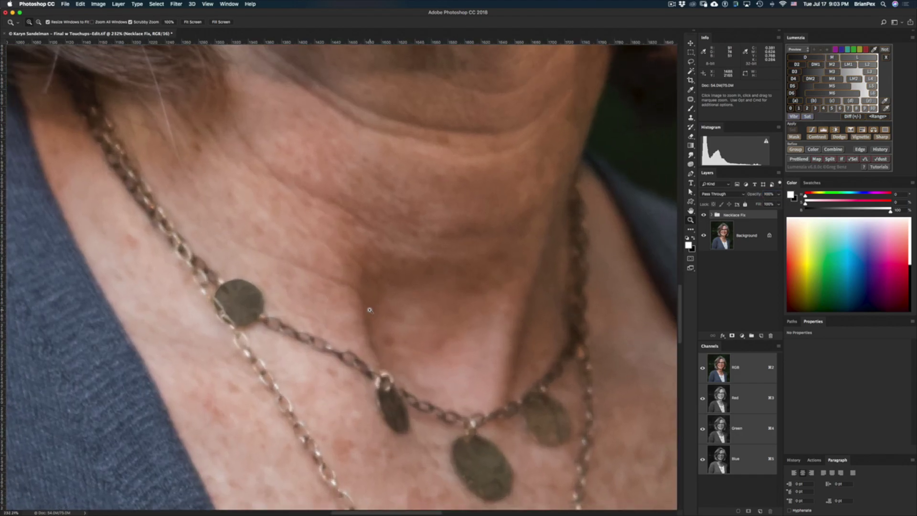
scroll(370, 310, "left", 5)
key("b")
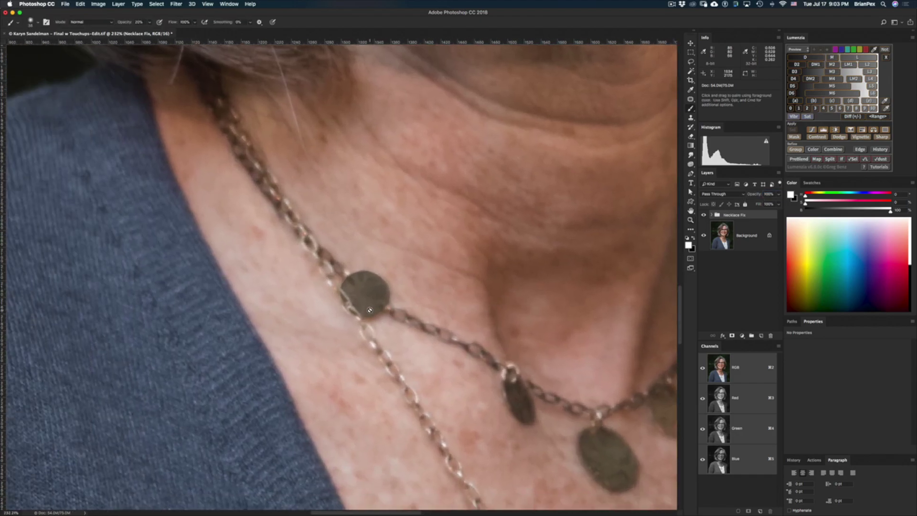
key("m")
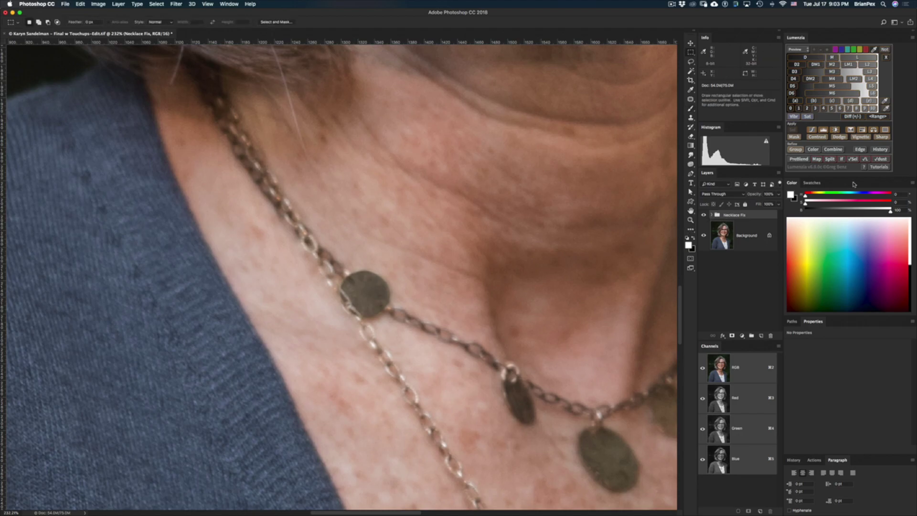
left_click(771, 194)
key("super+0")
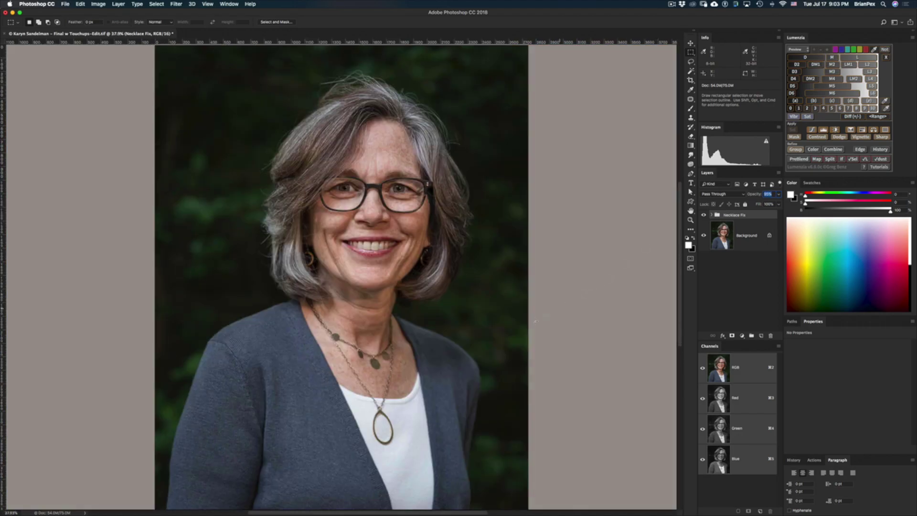
scroll(409, 355, "up", 4)
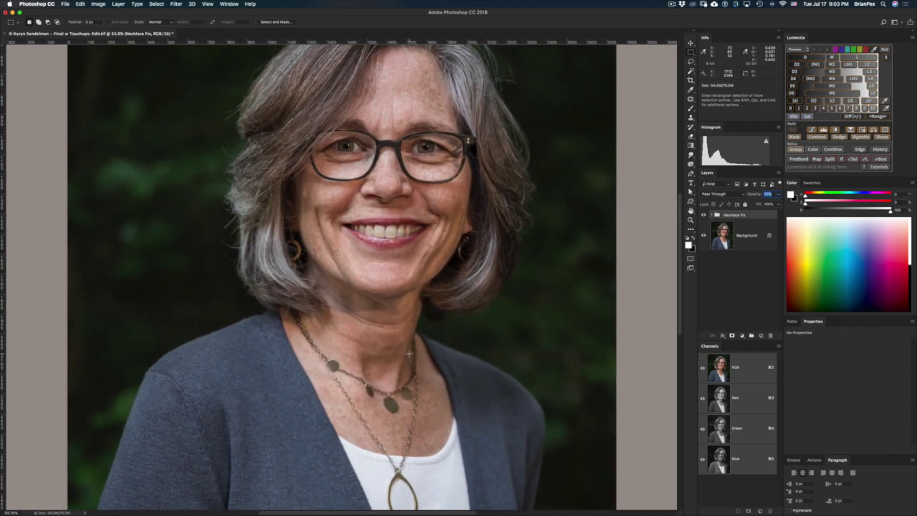
scroll(369, 343, "up", 4)
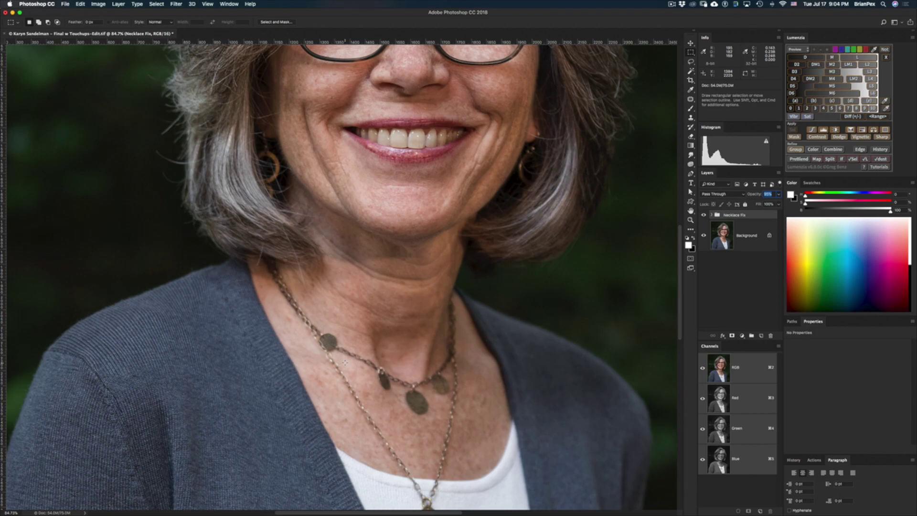
Examine the necklace fix in the whole portrait, then the face and outer hairline closer up.
scroll(345, 362, "down", 3)
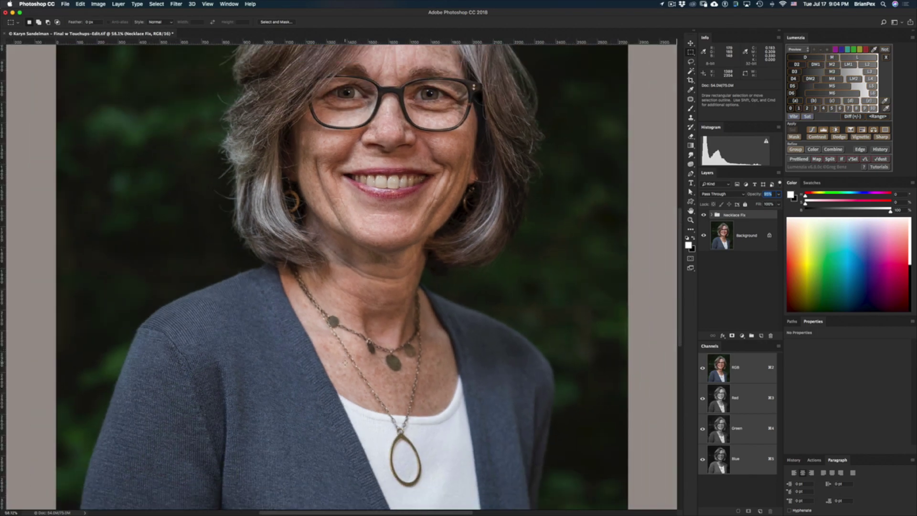
scroll(345, 362, "down", 2)
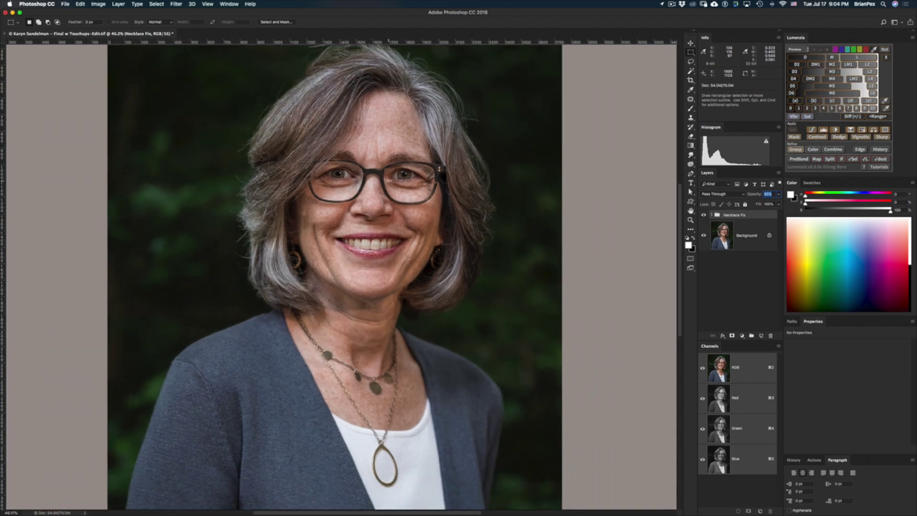
scroll(345, 362, "down", 1)
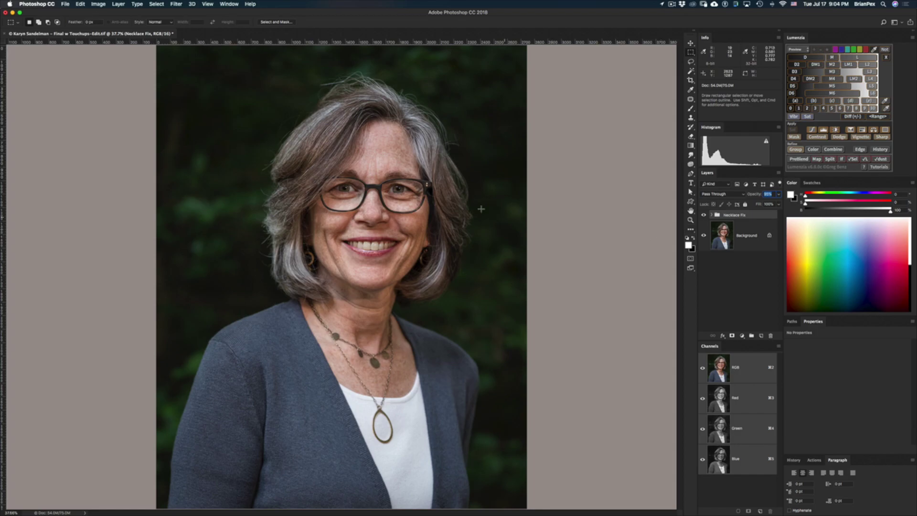
scroll(511, 239, "up", 2)
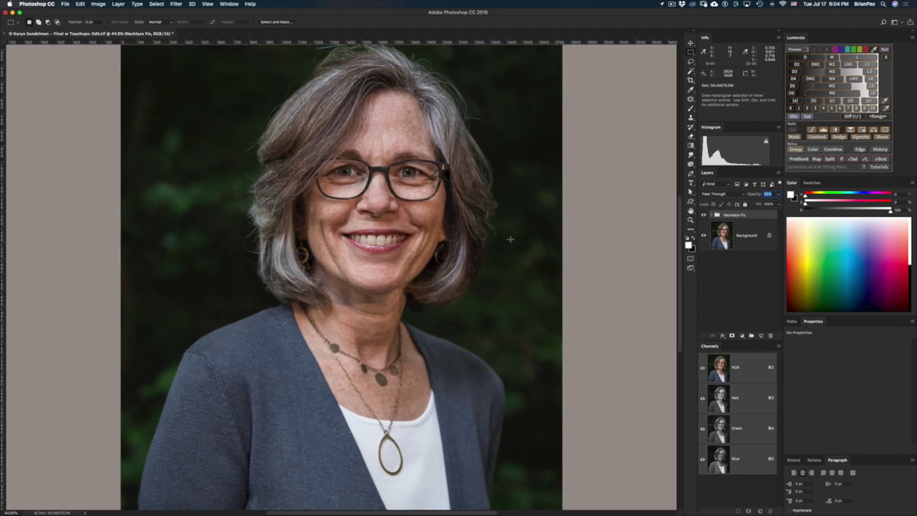
scroll(510, 239, "up", 1)
scroll(511, 239, "up", 5)
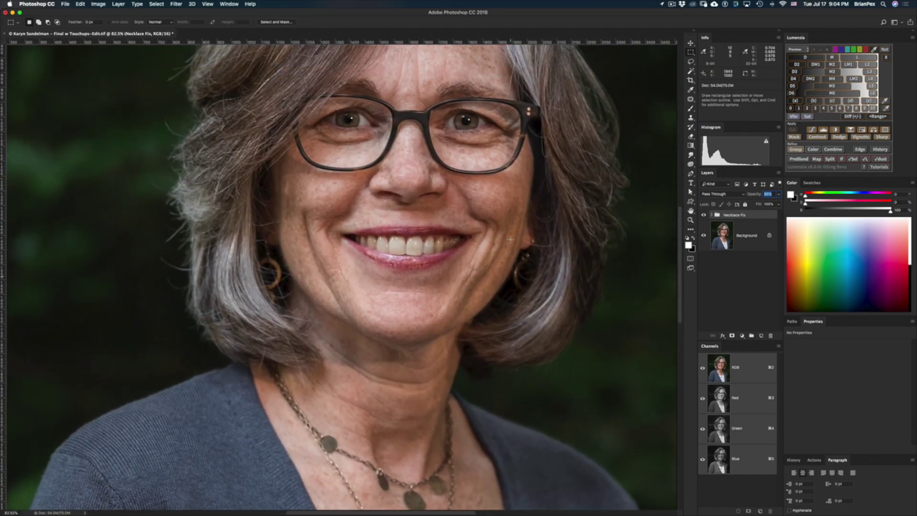
scroll(510, 240, "down", 1)
scroll(495, 239, "down", 1)
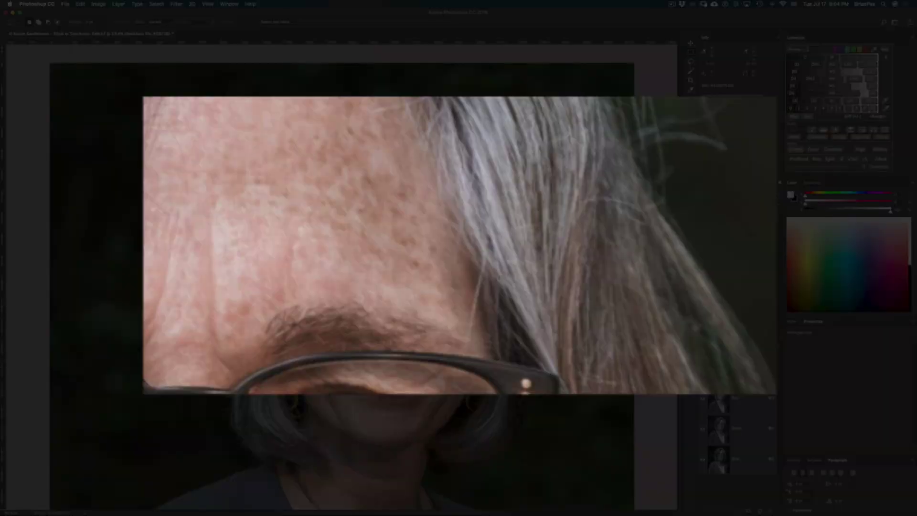
Add a new empty layer named FRINGE HAIRS above the Necklace Fix group.
left_click(761, 335, "alt")
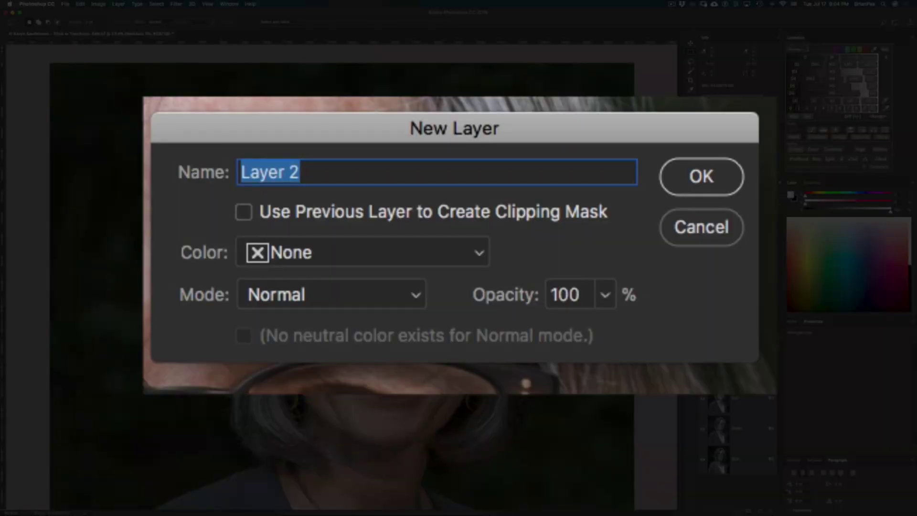
type("FRINGE HAIRS")
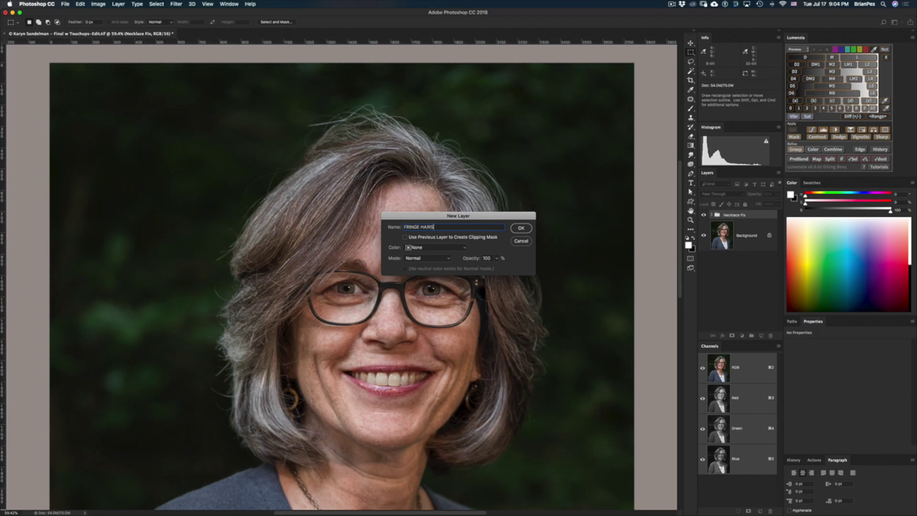
key("Return")
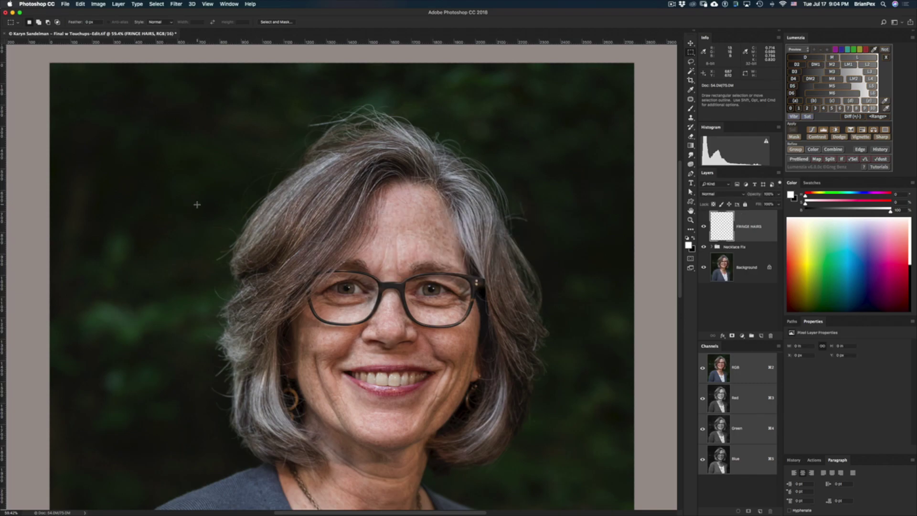
Activate the Clone Stamp tool and examine the stray hairs around the crown and the side of the head.
key("s")
left_click_drag(225, 191, 269, 191)
scroll(269, 191, "right", 7)
scroll(269, 191, "up", 5)
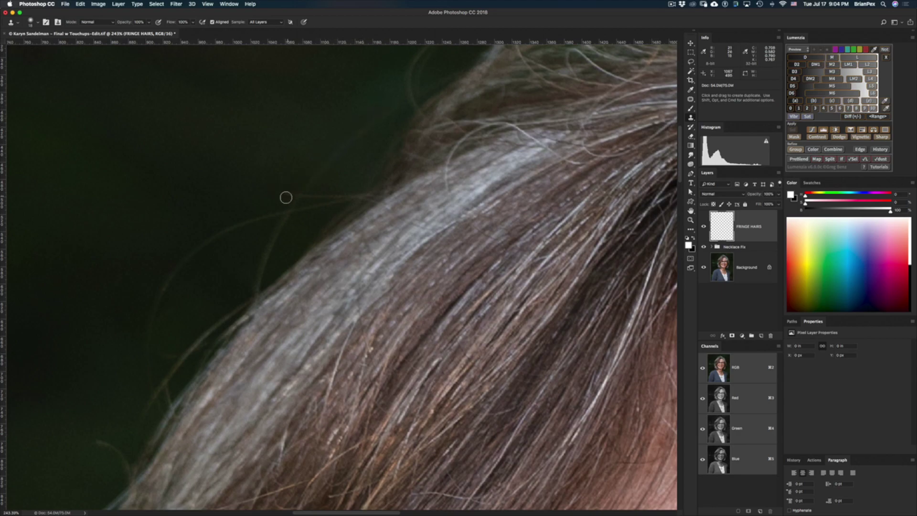
scroll(408, 128, "right", 10)
scroll(407, 128, "up", 4)
scroll(408, 129, "down", 2)
scroll(408, 129, "left", 1)
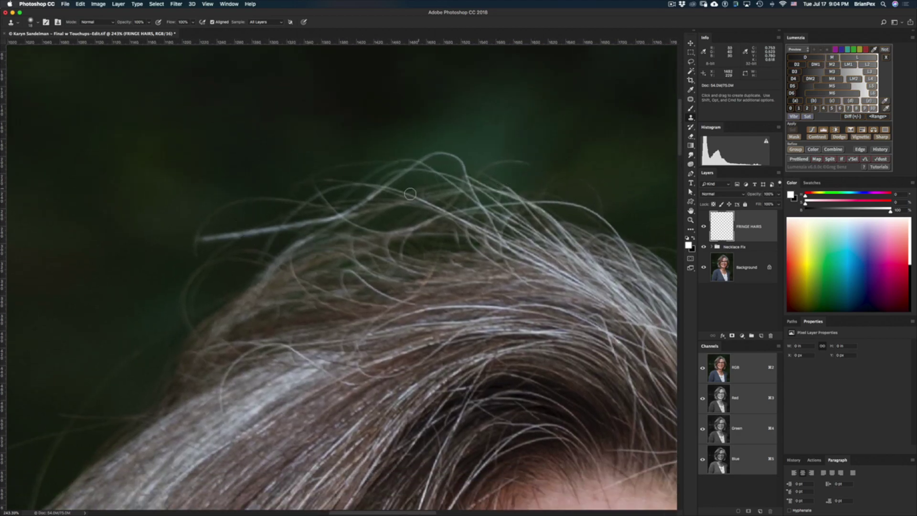
scroll(389, 211, "down", 5)
scroll(389, 211, "down", 3)
scroll(389, 210, "left", 3)
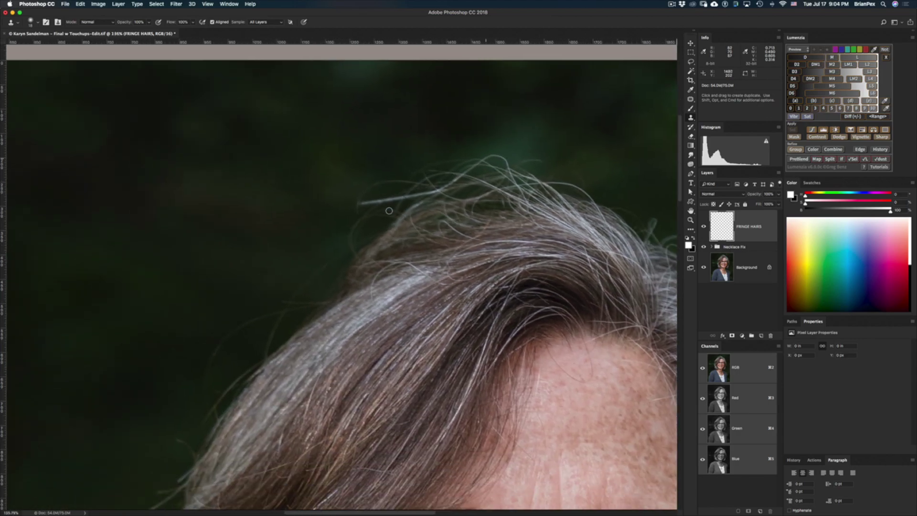
scroll(389, 210, "up", 6)
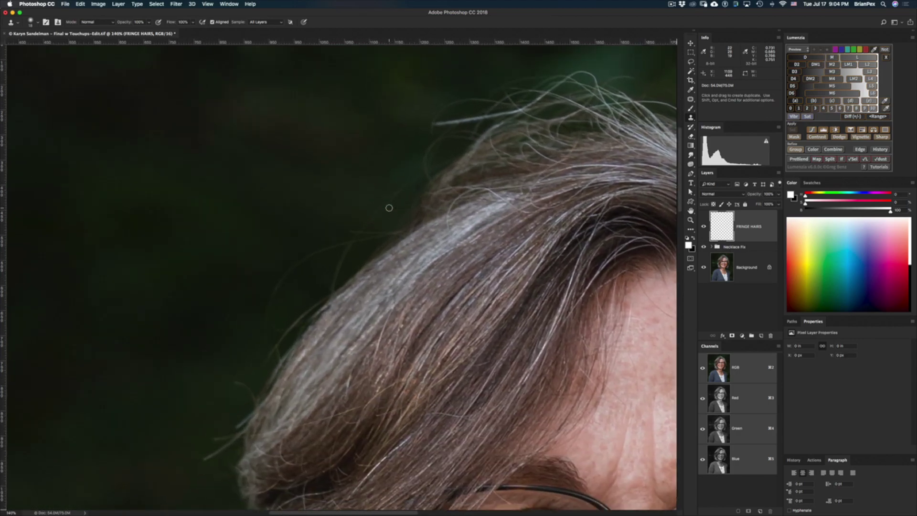
scroll(389, 208, "left", 3)
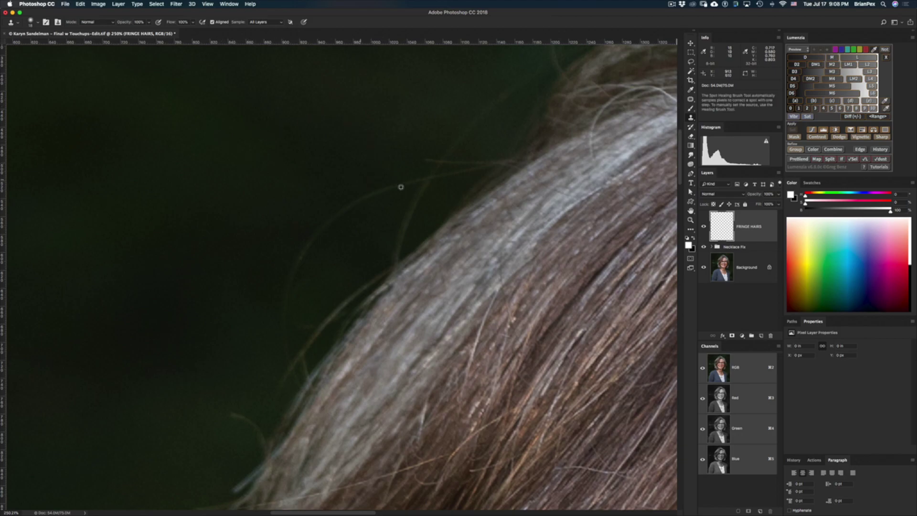
Try cloning hair texture sampled from the head onto the dark background, and undo the strokes.
left_click(511, 244, "alt")
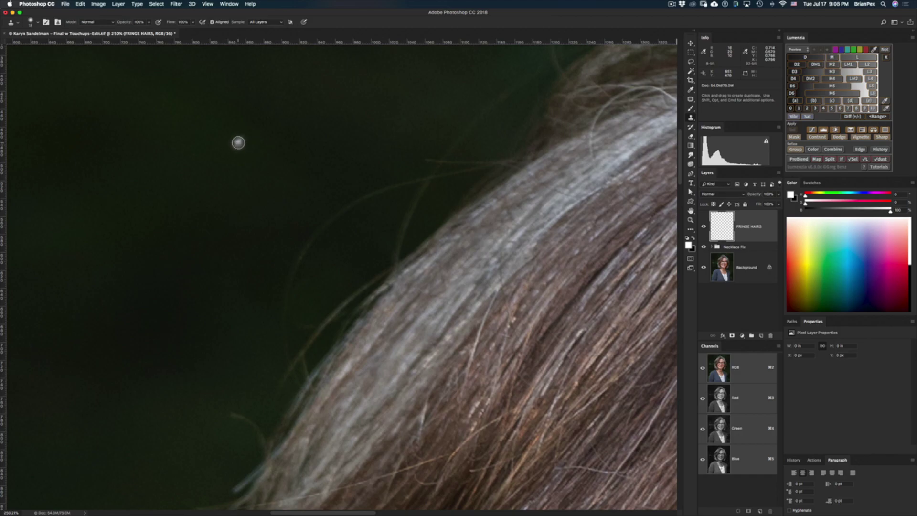
mouse_move(236, 140)
left_mouse_down()
mouse_move(222, 152)
mouse_move(236, 132)
mouse_move(222, 135)
mouse_move(230, 126)
mouse_move(256, 144)
mouse_move(229, 138)
mouse_move(212, 169)
mouse_move(238, 168)
mouse_move(270, 115)
mouse_move(246, 145)
left_mouse_up()
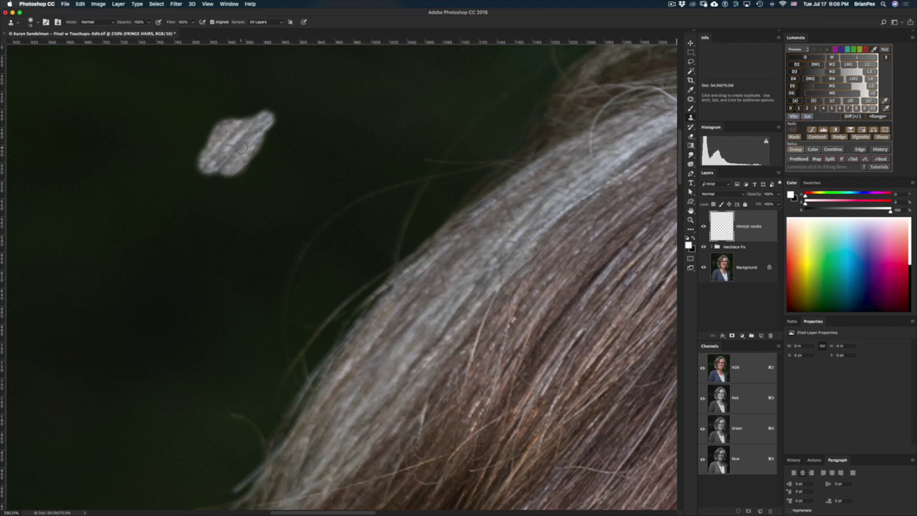
left_click_drag(241, 147, 240, 146)
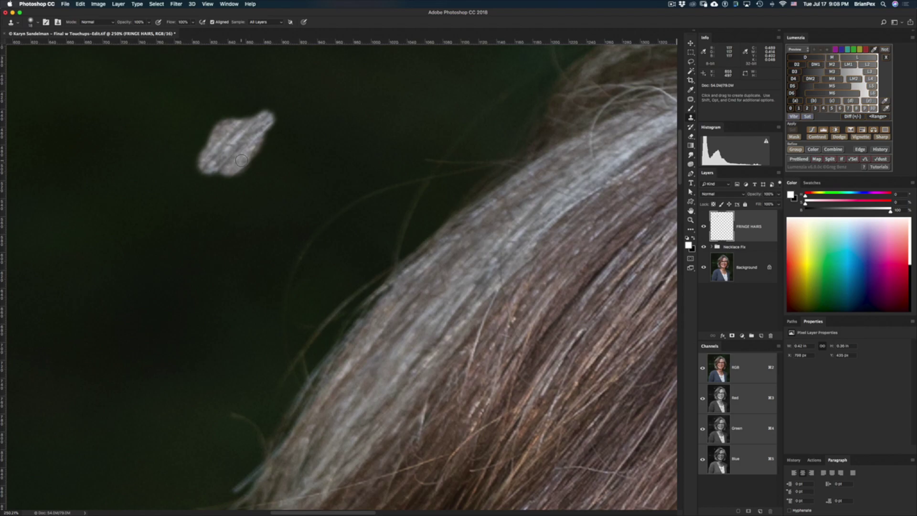
key("super+z")
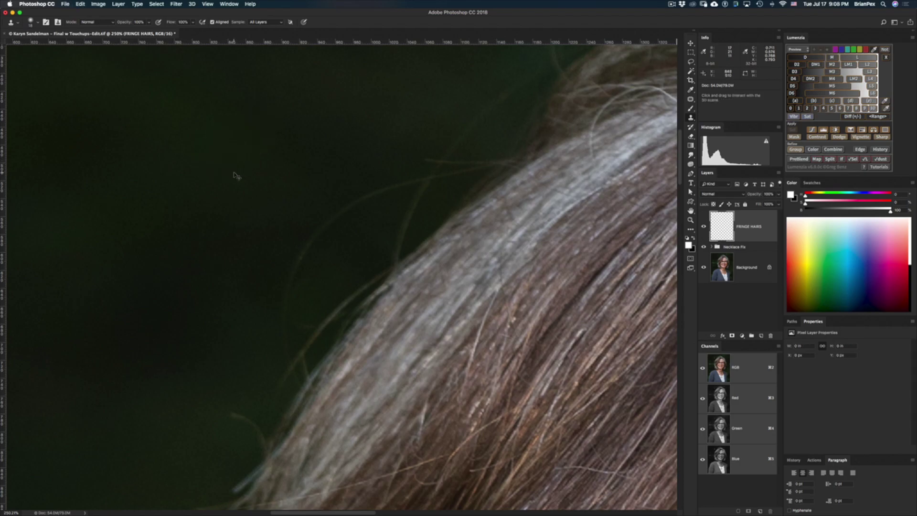
Set the Clone Stamp brush's hardness to 0% in the brush settings and undo the test dab.
key("j")
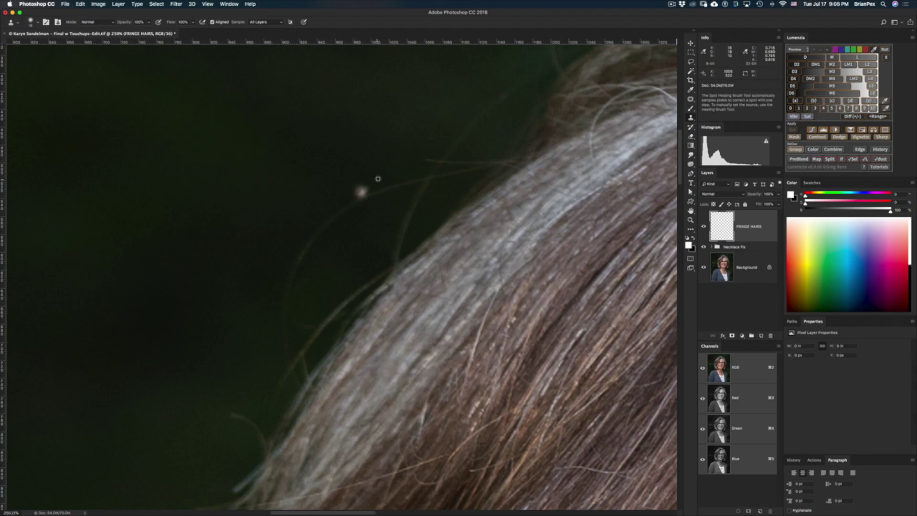
mouse_move(385, 175)
left_mouse_down()
mouse_move(377, 148)
mouse_move(368, 151)
left_mouse_up()
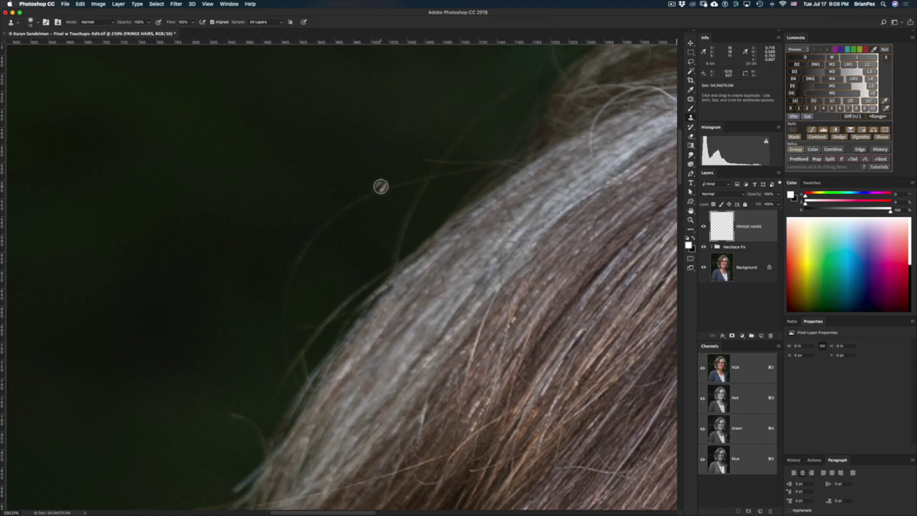
right_click(383, 177)
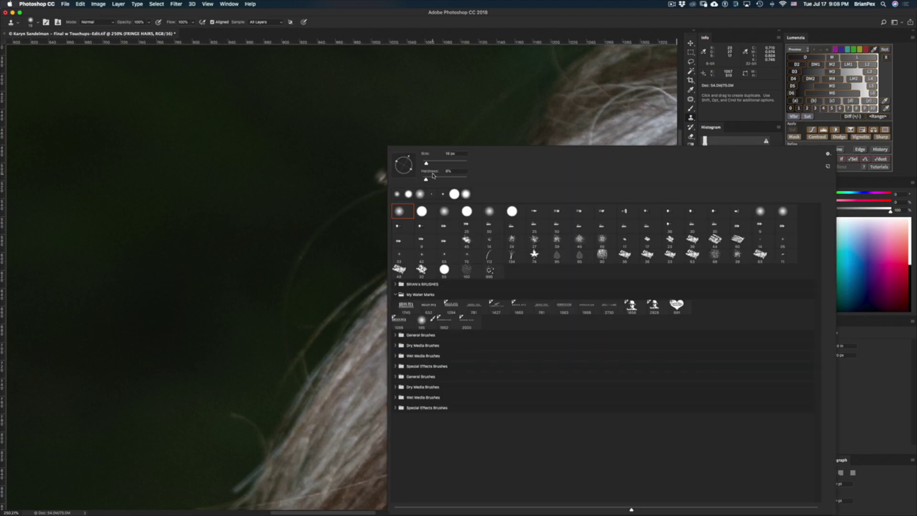
left_click_drag(426, 180, 421, 180)
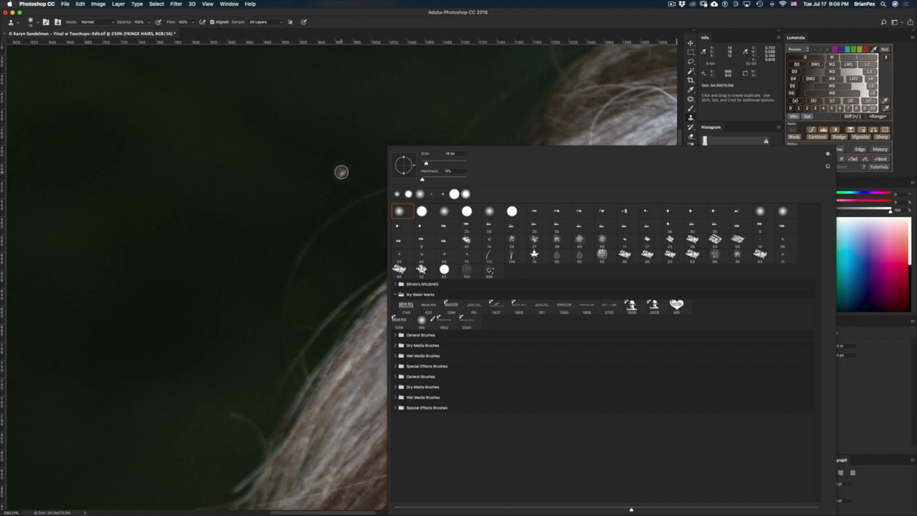
left_click(341, 172)
key("super+z")
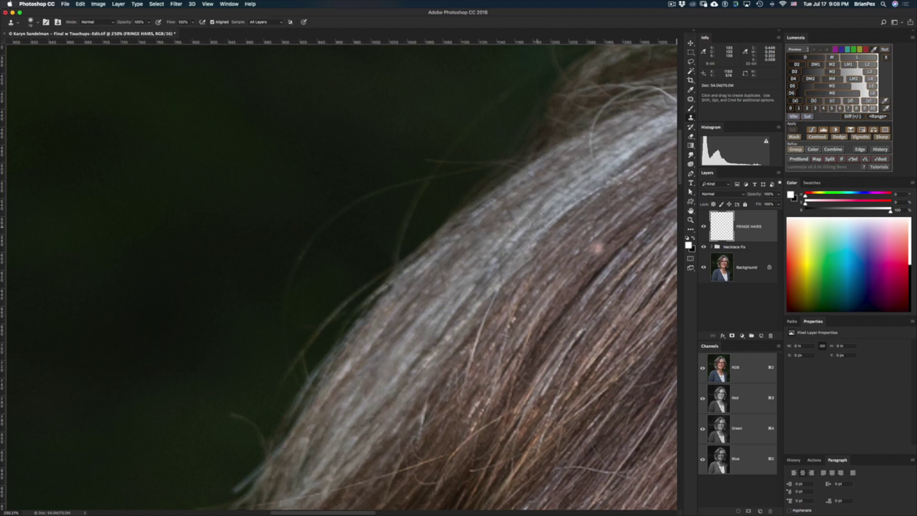
Adjust the Clone Stamp brush interactively on the canvas to 5 px and 29% hardness, and check both values in the brush settings.
mouse_move(370, 186)
left_mouse_down()
mouse_move(443, 186)
mouse_move(382, 188)
mouse_move(404, 168)
mouse_move(398, 110)
mouse_move(395, 276)
left_mouse_up()
mouse_move(395, 140)
left_mouse_down()
mouse_move(397, 105)
mouse_move(410, 175)
mouse_move(377, 171)
left_mouse_up()
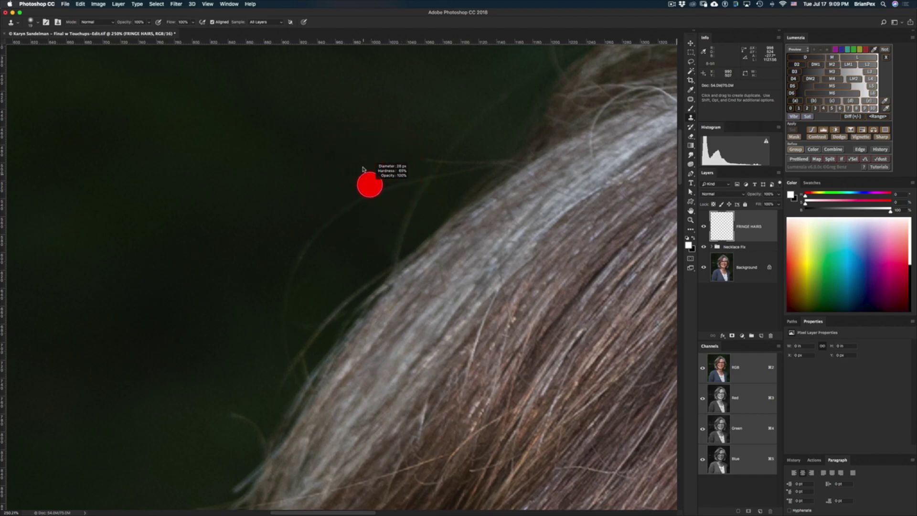
left_click_drag(362, 130, 355, 132)
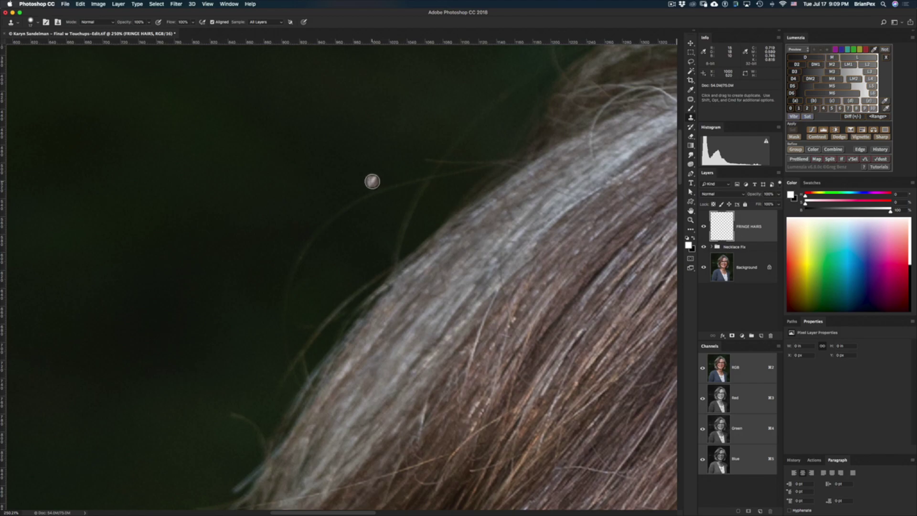
mouse_move(371, 186)
left_mouse_down("ctrl+alt")
mouse_move(396, 196)
mouse_move(385, 176)
mouse_move(421, 178)
mouse_move(348, 180)
mouse_move(348, 119)
mouse_move(295, 164)
mouse_move(296, 156)
left_mouse_up("ctrl+alt")
right_click(357, 178)
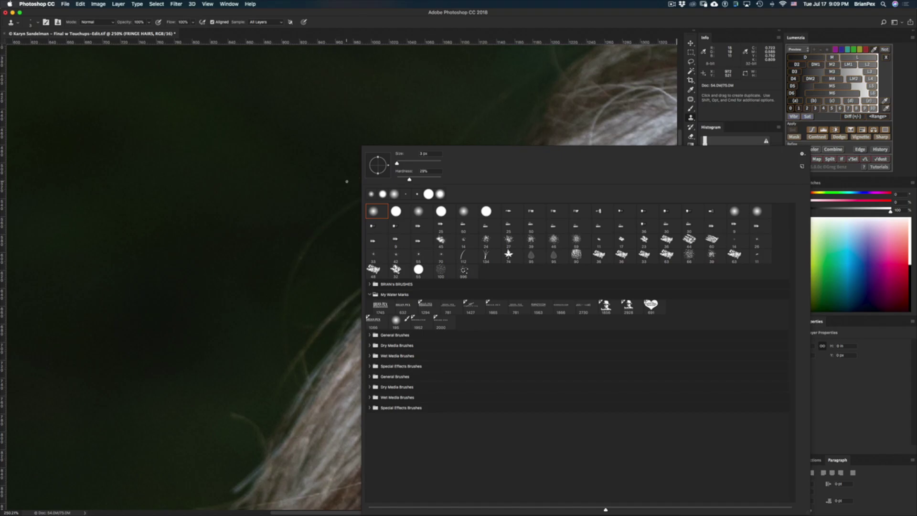
left_click(346, 182)
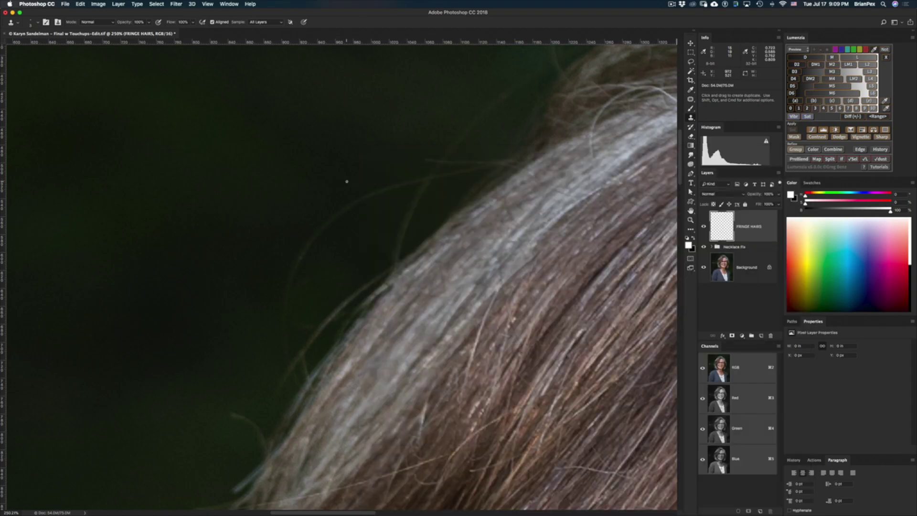
Enlarge the Clone Stamp brush in increments over the dark background, and reduce it partway to a medium size.
key("bracketright")
key("bracketright")
key("bracketright")
key("bracketright")
key("bracketright")
key("bracketright")
key("bracketright")
key("bracketright")
key("bracketright")
key("bracketright")
key("bracketright")
key("bracketright")
key("bracketleft")
key("bracketleft")
key("bracketleft")
key("bracketleft")
key("bracketleft")
key("bracketleft")
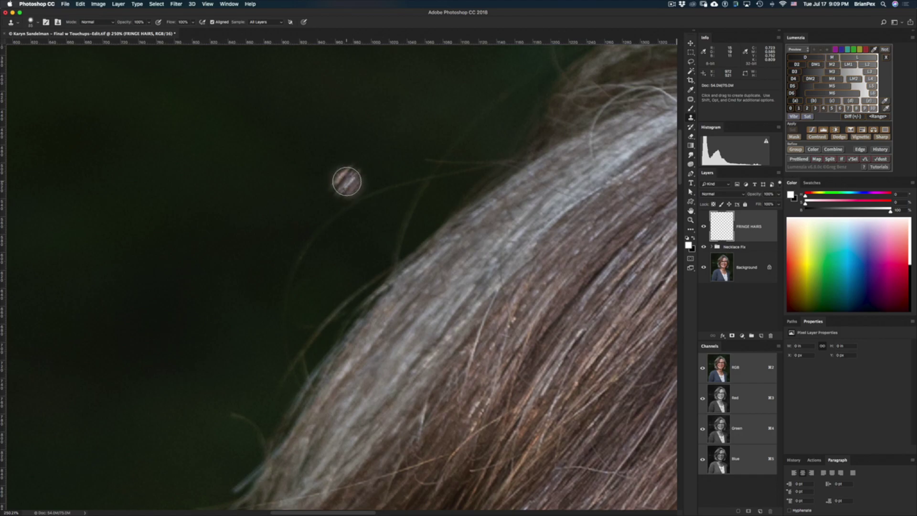
Step the Clone Stamp brush's hardness up and down, ending with a harder edge.
key("shift+bracketright")
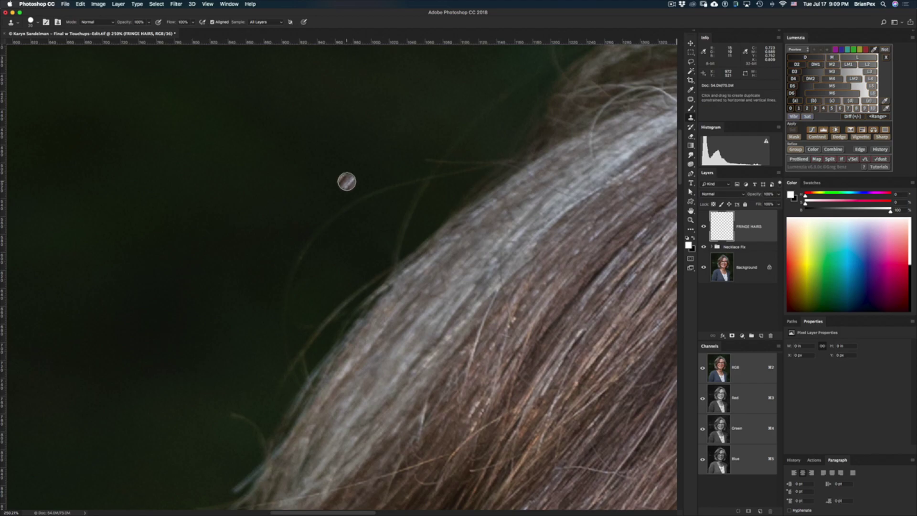
key("shift+bracketleft")
key("shift+bracketright")
key("shift+bracketright")
key("shift+bracketleft")
key("shift+bracketright")
key("shift+bracketright")
Enlarge the hard-edged Clone Stamp brush in increments until it covers a wide area beside the hair.
key("bracketright")
key("bracketright")
key("bracketright")
key("bracketright")
key("bracketright")
key("bracketright")
key("bracketright")
key("bracketright")
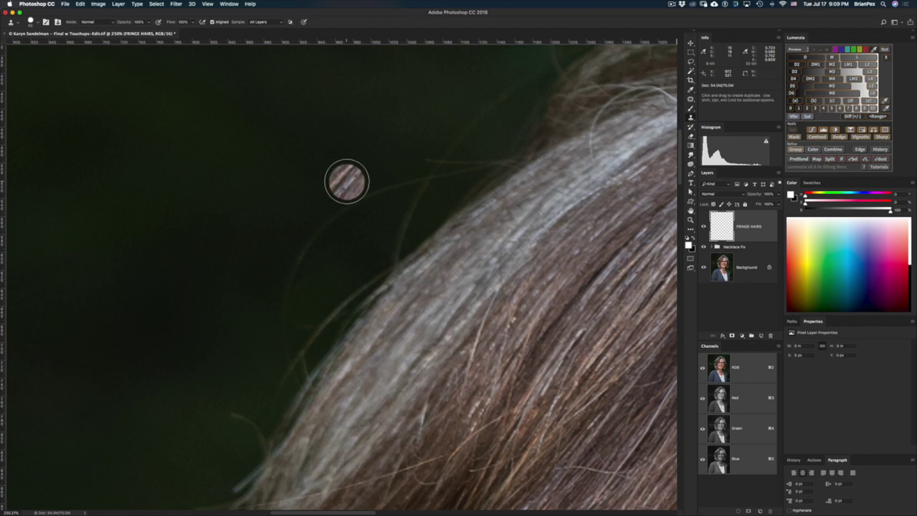
key("bracketright")
key("bracketright")
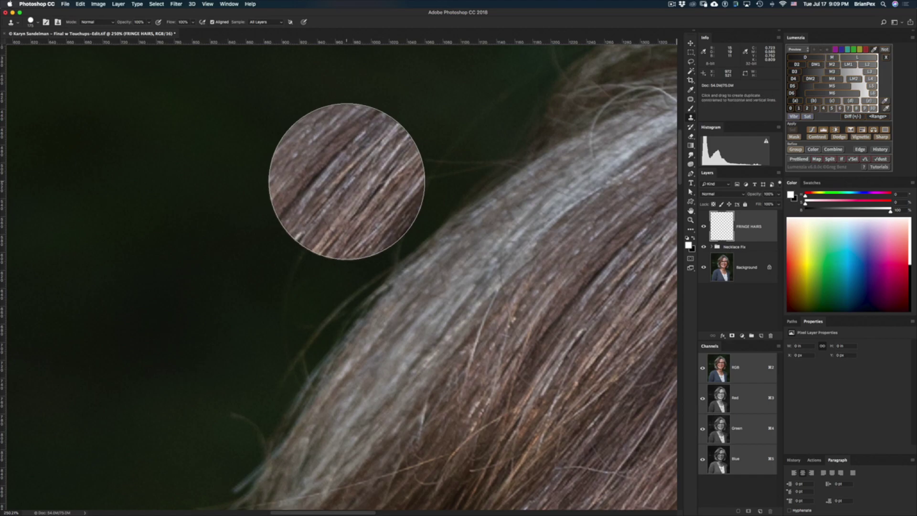
Soften the edge of the large Clone Stamp brush, and shrink and re-enlarge its tip.
key("shift+bracketleft")
key("shift+bracketleft")
key("bracketleft")
key("bracketleft")
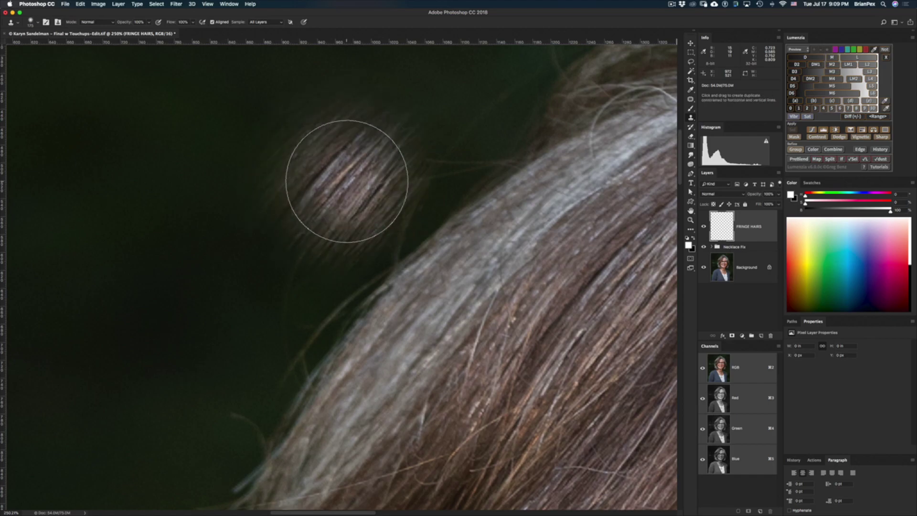
key("bracketright")
key("bracketright")
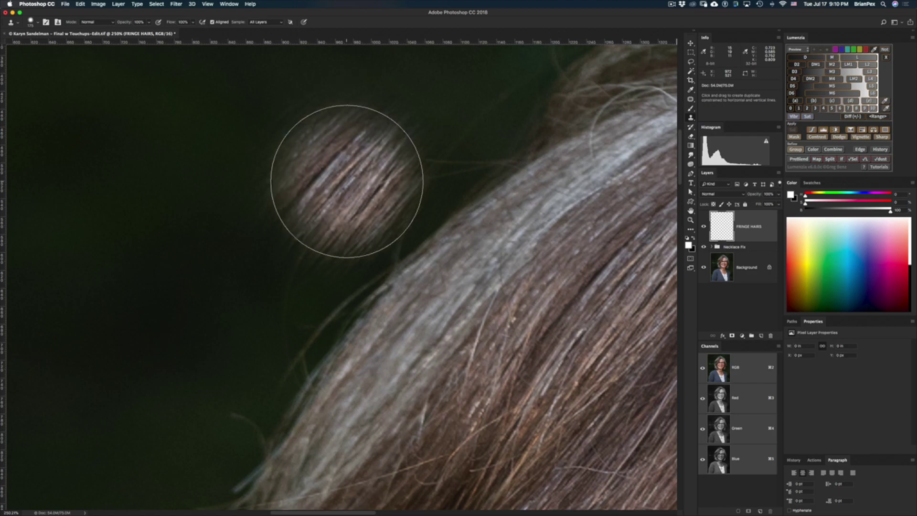
Restore the Clone Stamp brush's harder edge and shrink it to a small tip suited to single stray hairs.
key("shift+bracketright")
key("shift+bracketright")
key("bracketleft")
key("bracketleft")
key("bracketleft")
key("bracketleft")
key("bracketleft")
key("bracketleft")
key("bracketleft")
key("bracketleft")
key("bracketleft")
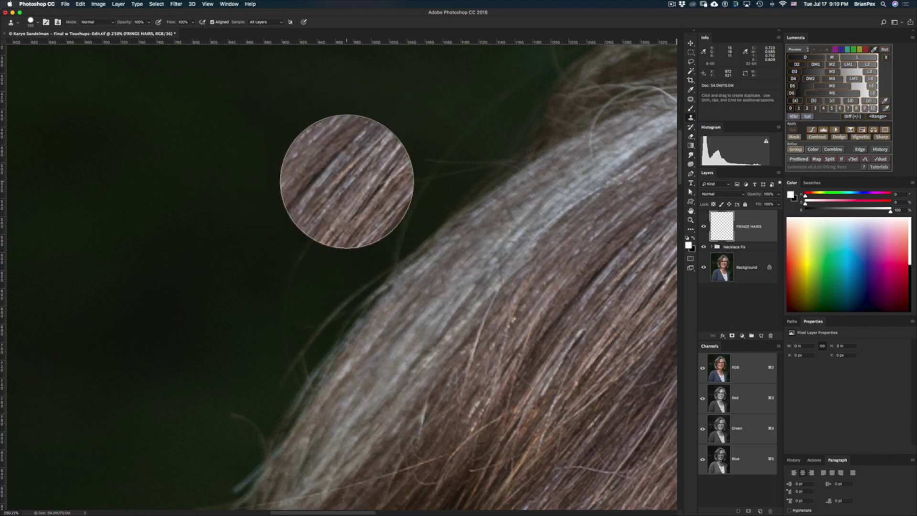
key("bracketleft")
key("bracketleft")
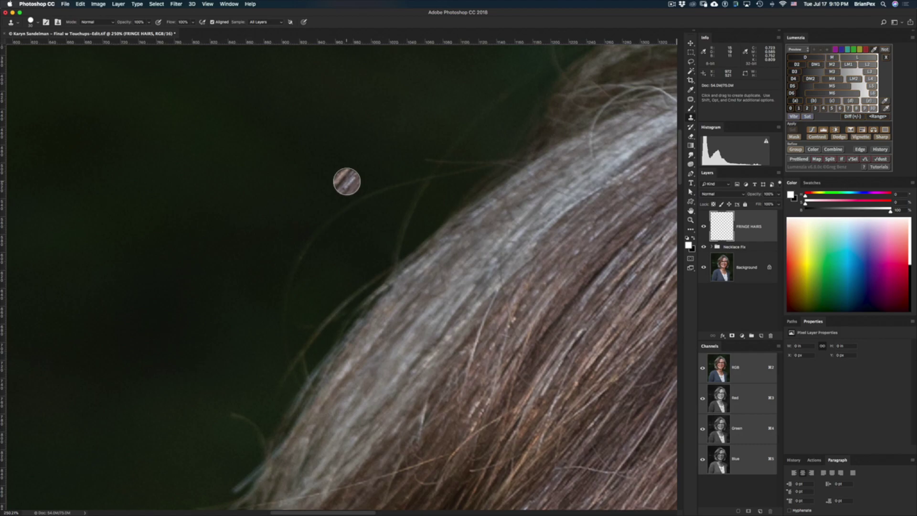
Shrink the Clone Stamp brush and clone nearby dark background over the upper arc of the long curved stray hair.
key("bracketleft")
key("bracketleft")
key("bracketleft")
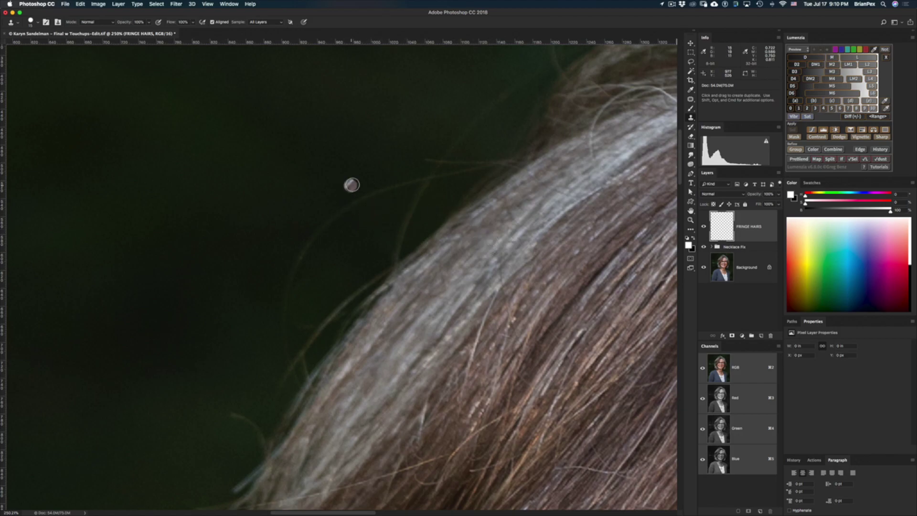
mouse_move(385, 186)
left_mouse_down()
mouse_move(374, 188)
mouse_move(385, 200)
mouse_move(384, 270)
mouse_move(382, 61)
mouse_move(353, 89)
left_mouse_up()
key("j")
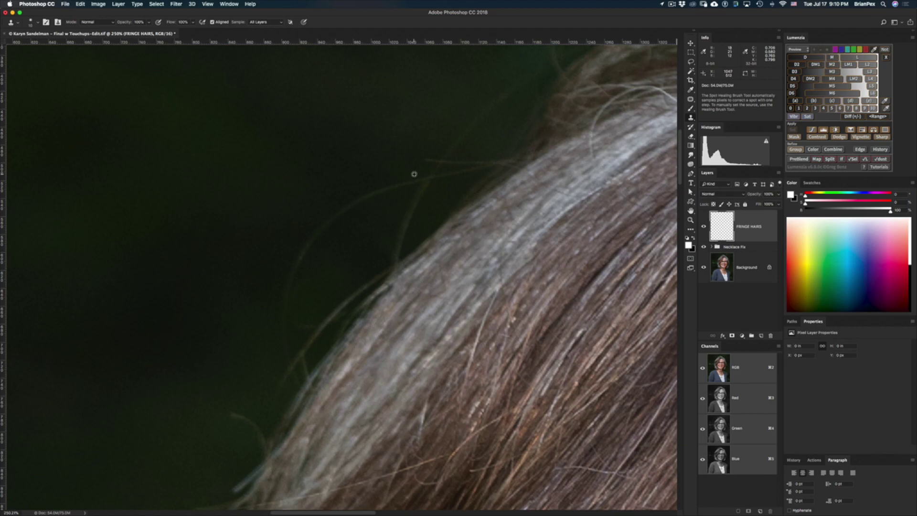
left_click(414, 174, "alt")
left_click_drag(412, 179, 405, 183)
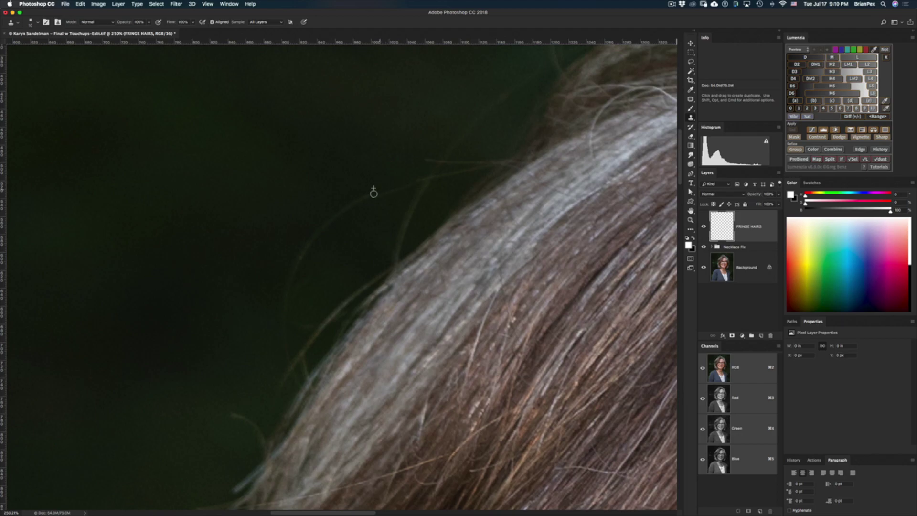
left_click(412, 173, "alt")
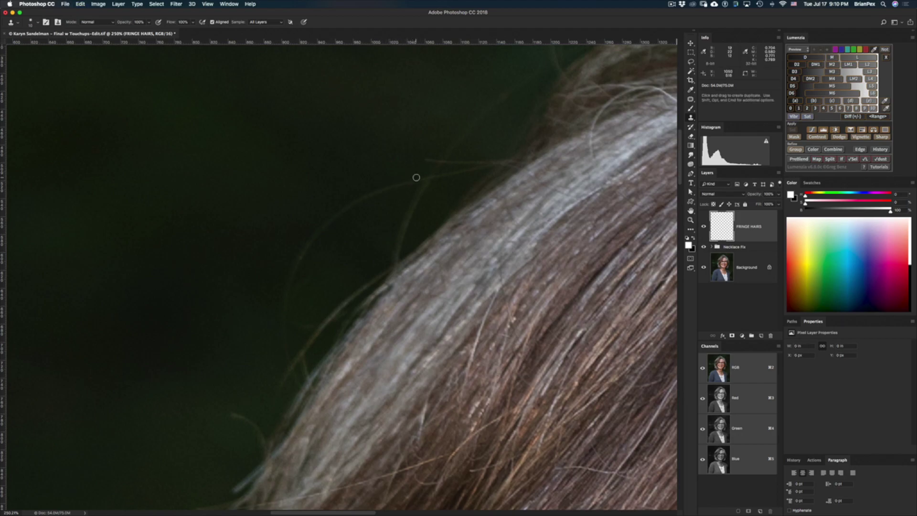
left_click_drag(415, 180, 401, 184)
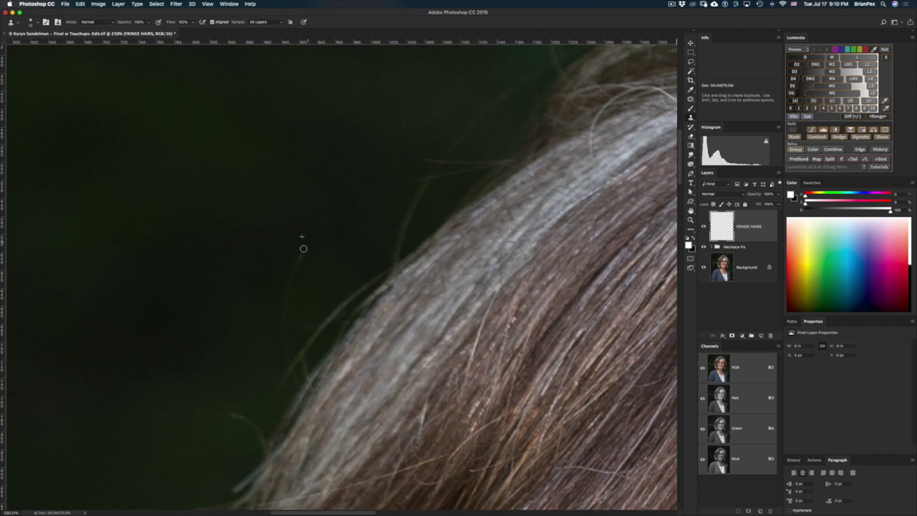
Clone dark background over the lower end of the long curved stray hair.
left_click(287, 252, "alt")
left_click_drag(303, 254, 294, 267)
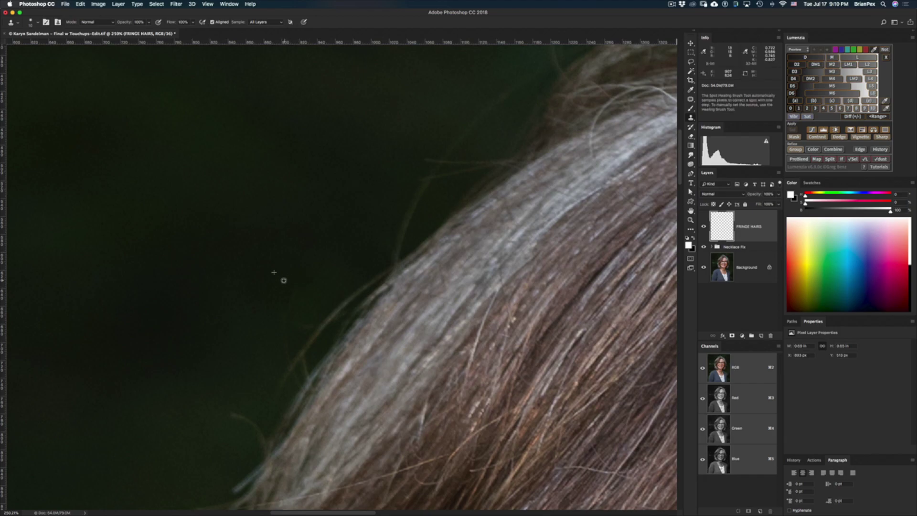
left_click(272, 319, "alt")
Clone background over the faint diagonal stray hair that runs down from the crown.
left_click(520, 69, "alt")
left_click_drag(528, 77, 502, 98)
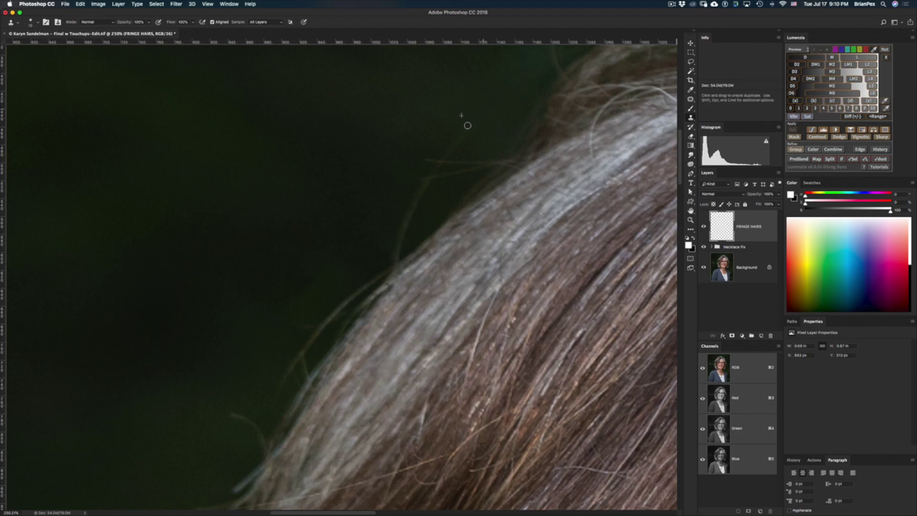
left_click_drag(444, 151, 448, 133)
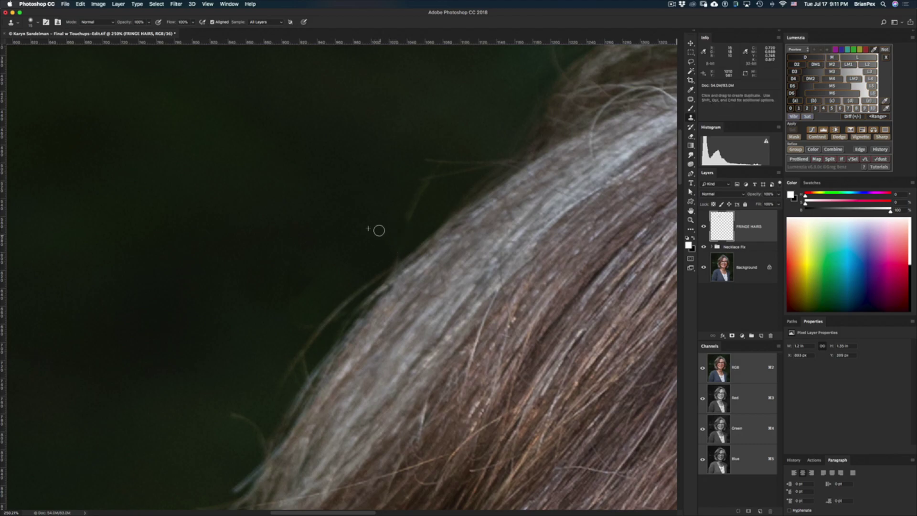
Clone out the upright stray hair and the short horizontal strands crossing the background above the hairline.
left_click(391, 234, "alt")
mouse_move(404, 243)
left_mouse_down()
mouse_move(414, 201)
mouse_move(440, 157)
left_mouse_up()
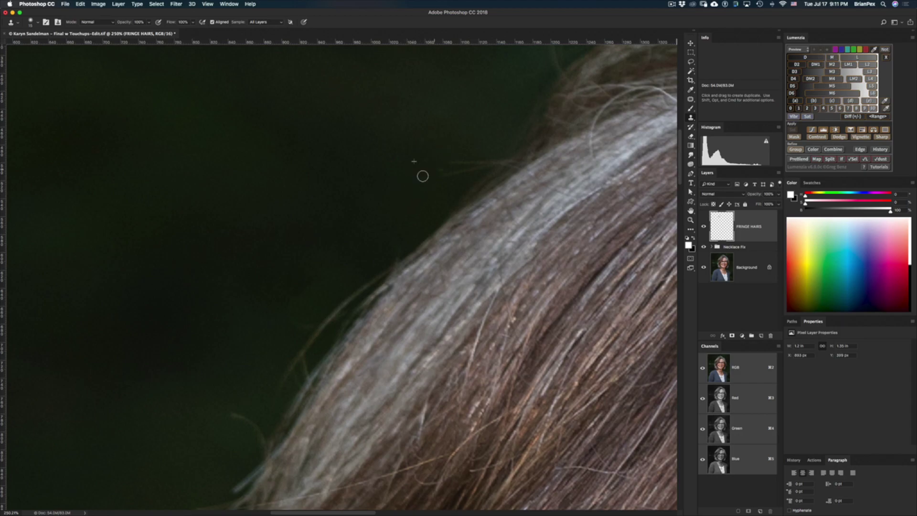
left_click(472, 156, "alt")
left_click_drag(470, 170, 430, 183)
left_click(483, 145, "alt")
left_click_drag(479, 163, 424, 178)
Clone away the thin strands looping off the hair's outer edge, including the small curled hair farther down.
left_click(361, 274, "alt")
left_click_drag(379, 275, 328, 313)
left_click(349, 267, "alt")
mouse_move(373, 271)
left_mouse_down()
mouse_move(320, 328)
mouse_move(300, 324)
mouse_move(314, 324)
mouse_move(316, 299)
mouse_move(287, 325)
mouse_move(319, 331)
mouse_move(287, 371)
mouse_move(298, 371)
mouse_move(289, 383)
mouse_move(392, 185)
left_mouse_up()
left_click(340, 269, "alt")
left_click(280, 312, "alt")
left_click(306, 326, "alt")
left_click(277, 345, "alt")
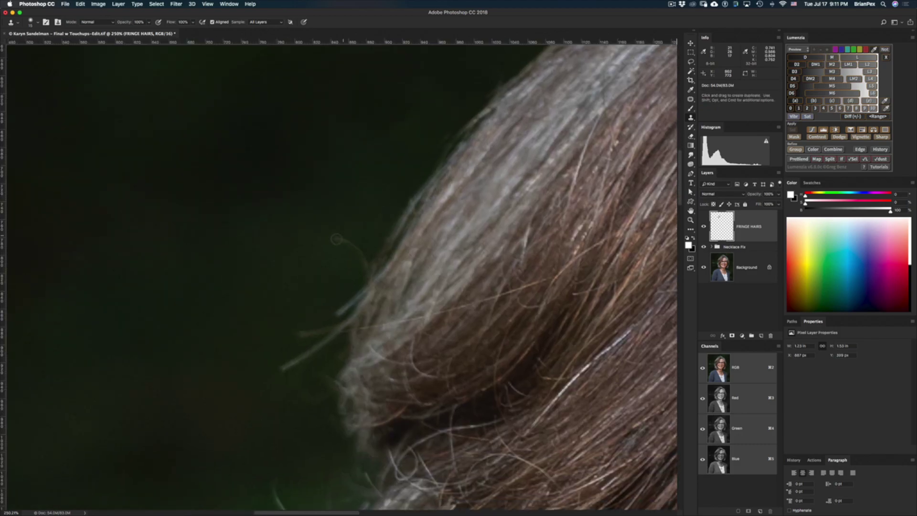
left_click(351, 273, "alt")
mouse_move(361, 267)
left_mouse_down()
mouse_move(342, 239)
mouse_move(328, 239)
mouse_move(339, 244)
left_mouse_up()
Clone green background over the faint stray hair beside the fluffy grey curls, resampling from just above it.
left_click_drag(407, 311, 463, 58)
left_click_drag(403, 301, 465, 21)
left_click_drag(373, 311, 304, 331)
key("super+r")
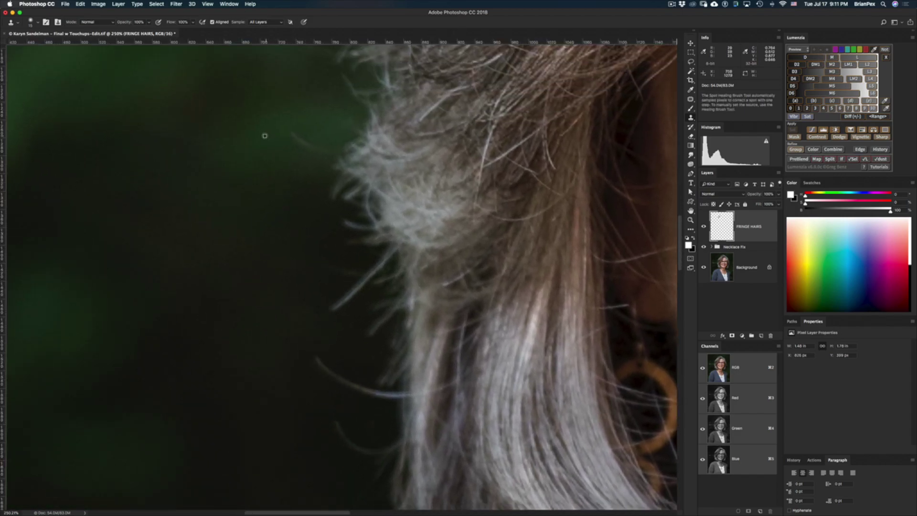
left_click(305, 164, "alt")
left_click_drag(309, 152, 297, 139)
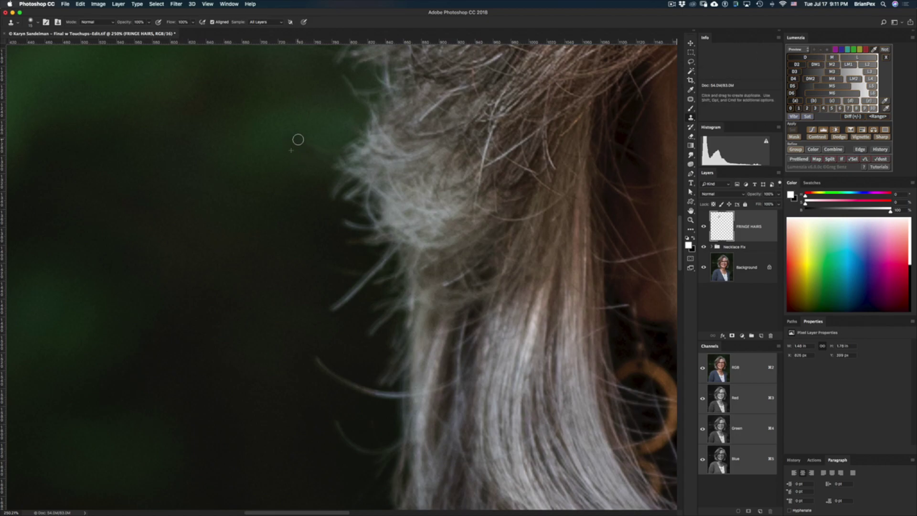
key("super+z")
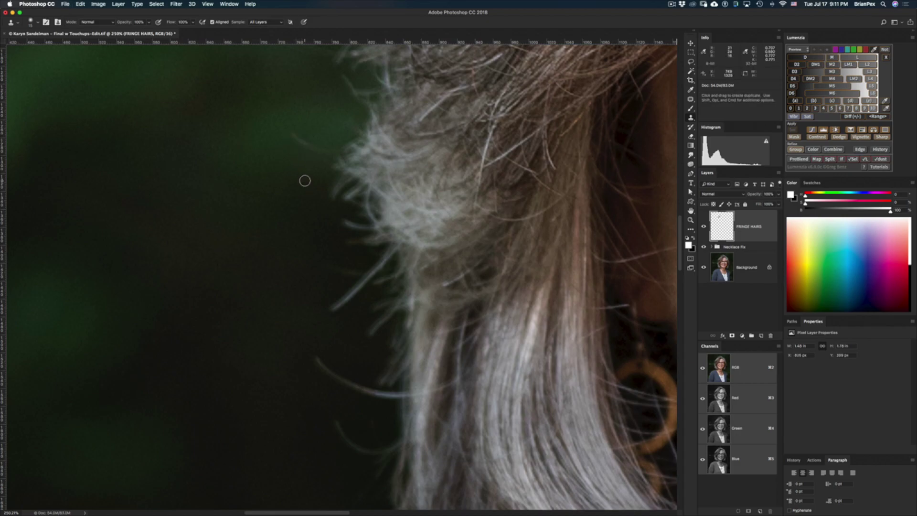
left_click(321, 136, "alt")
mouse_move(321, 149)
left_mouse_down()
mouse_move(291, 136)
mouse_move(318, 146)
mouse_move(281, 166)
mouse_move(306, 151)
mouse_move(284, 142)
mouse_move(303, 144)
mouse_move(268, 130)
mouse_move(283, 150)
mouse_move(306, 149)
mouse_move(271, 152)
mouse_move(258, 125)
mouse_move(245, 141)
mouse_move(263, 158)
mouse_move(242, 174)
left_mouse_up()
left_click(275, 156, "alt")
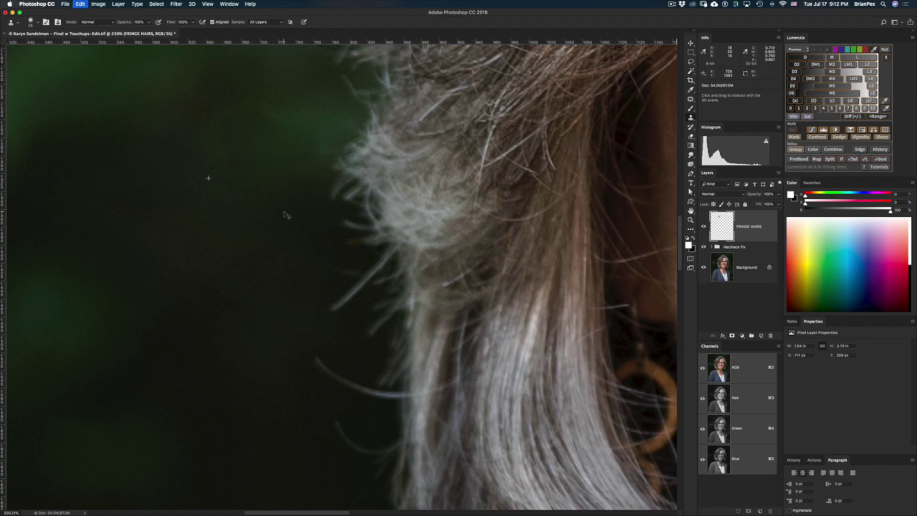
Clone away the outer part of the long curved strand sticking out below the grey curls, redoing the first stroke.
mouse_move(326, 211)
left_mouse_down()
mouse_move(319, 136)
mouse_move(277, 67)
left_mouse_up()
left_click(308, 263, "alt")
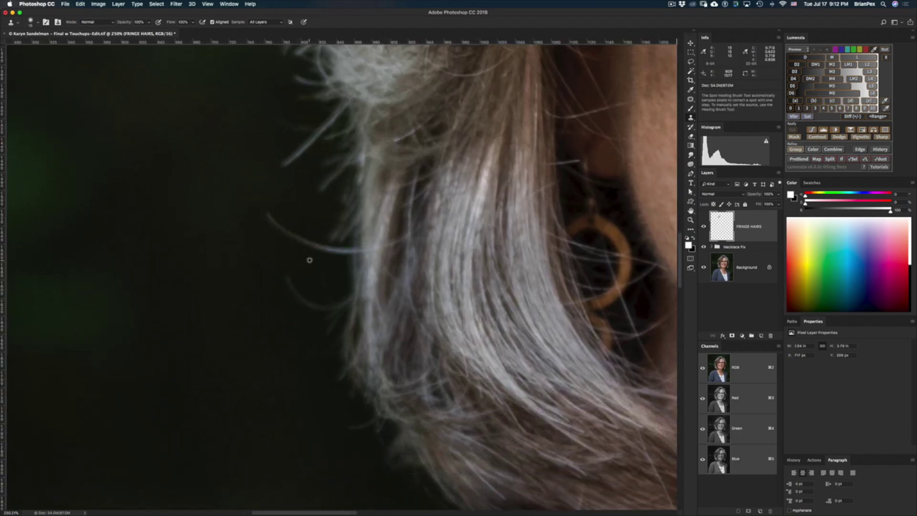
mouse_move(311, 254)
left_mouse_down()
mouse_move(266, 217)
mouse_move(315, 247)
left_mouse_up()
key("super+z")
left_click(307, 258, "alt")
mouse_move(311, 247)
left_mouse_down()
mouse_move(266, 211)
mouse_move(310, 246)
left_mouse_up()
left_click_drag(299, 235, 276, 221)
left_click(282, 251, "alt")
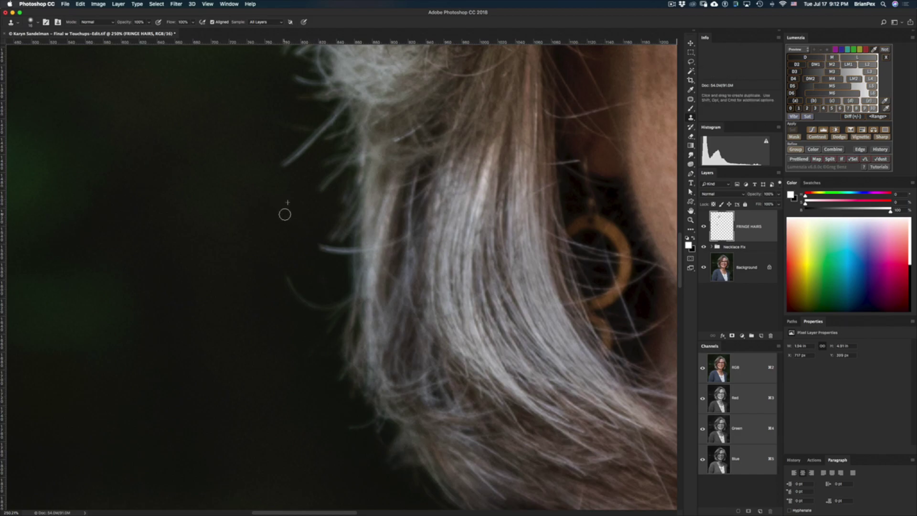
Clone out the faint curved hair lower down and trim the tip of the straight light strand beneath the curls.
left_click(302, 318, "alt")
left_click_drag(309, 309, 285, 282)
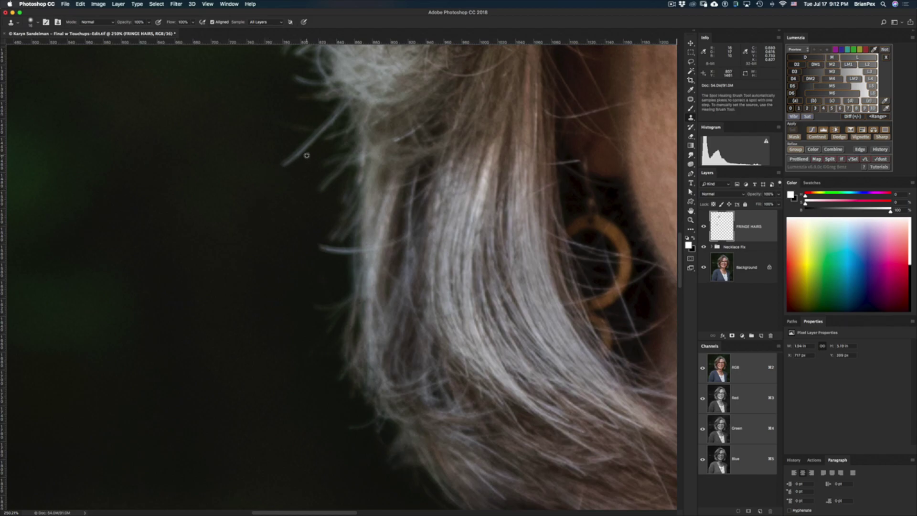
left_click(288, 140, "alt")
left_click_drag(301, 147, 280, 162)
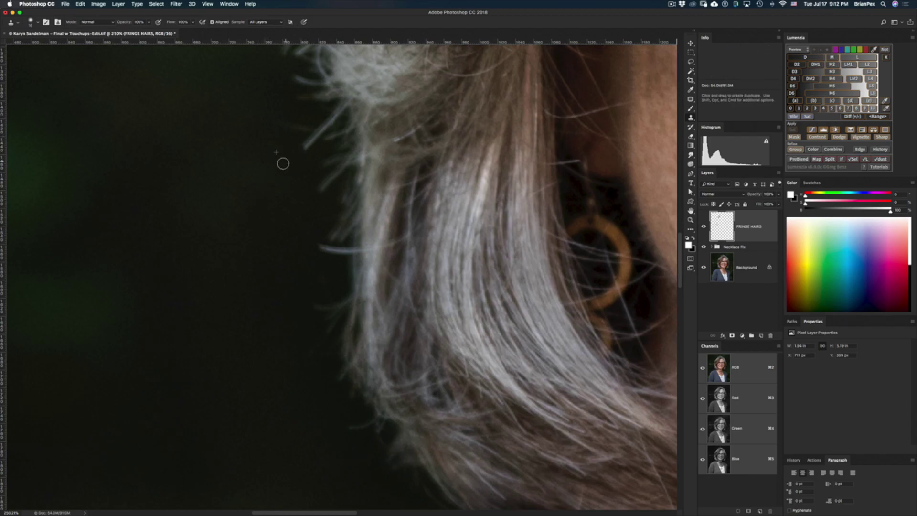
Clone background over the thin curved hair that stands out against the green area above the grey curls.
mouse_move(416, 313)
left_mouse_down()
mouse_move(188, 163)
mouse_move(293, 437)
left_mouse_up()
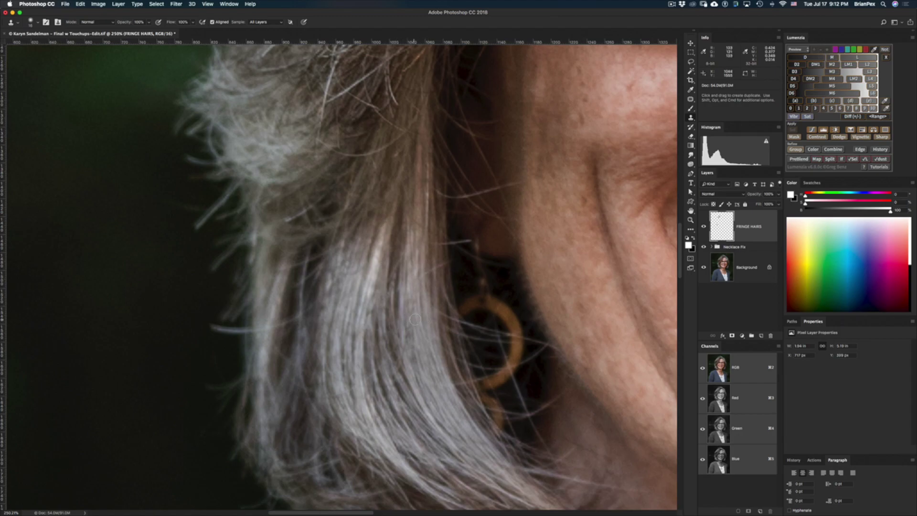
key("h")
mouse_move(417, 311)
left_mouse_down()
mouse_move(399, 242)
mouse_move(356, 191)
mouse_move(303, 191)
mouse_move(293, 164)
mouse_move(280, 167)
mouse_move(284, 176)
left_mouse_up()
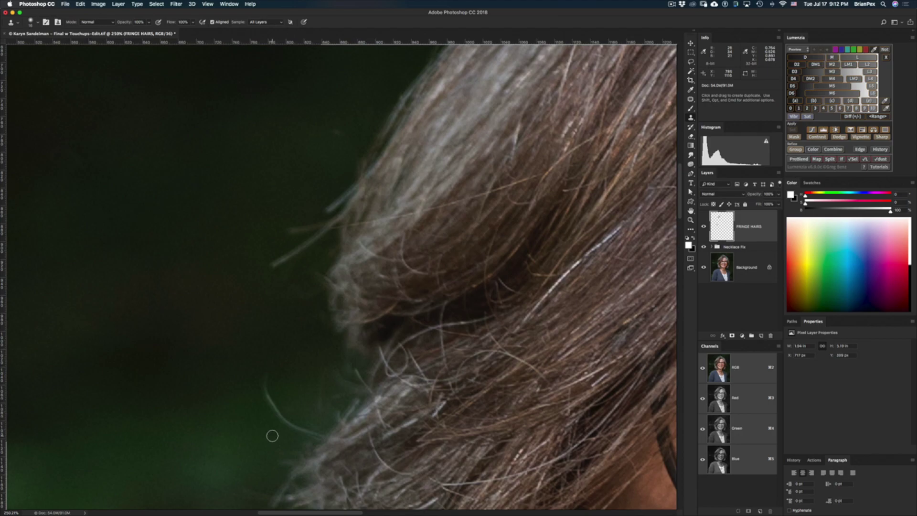
key("j")
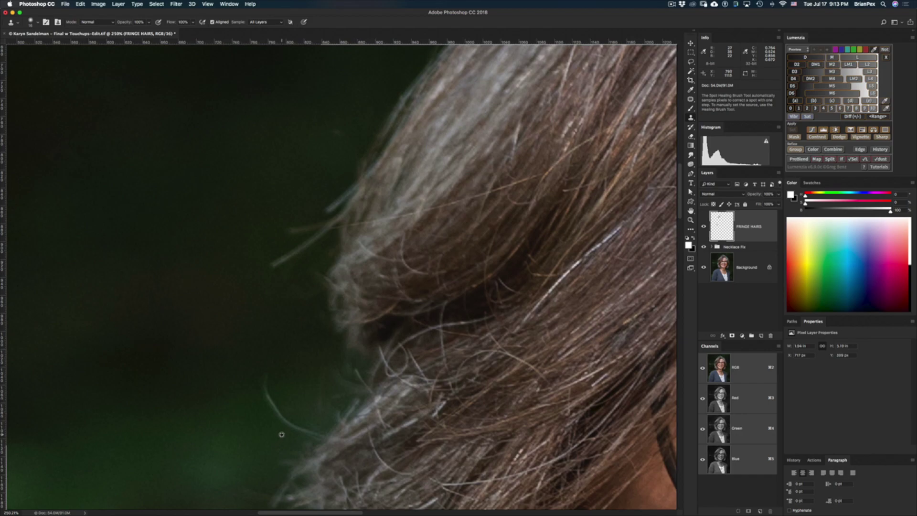
left_click(283, 435, "alt")
left_click_drag(292, 424, 268, 397)
key("j")
Clone away the straight strands poking out from the hair's edge above the dark fold.
left_click(264, 249, "alt")
left_click_drag(275, 262, 277, 258)
left_click(286, 211, "alt")
mouse_move(292, 225)
left_mouse_down()
mouse_move(308, 226)
mouse_move(295, 250)
mouse_move(313, 237)
left_mouse_up()
left_click(280, 239, "alt")
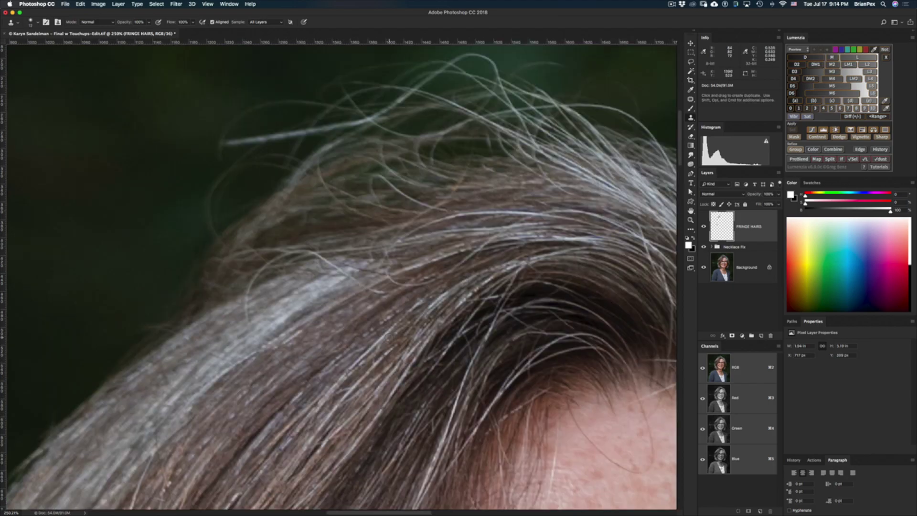
On the opposite side of the head, clone background over the thin upright stray hair level with the forehead.
key("super+0")
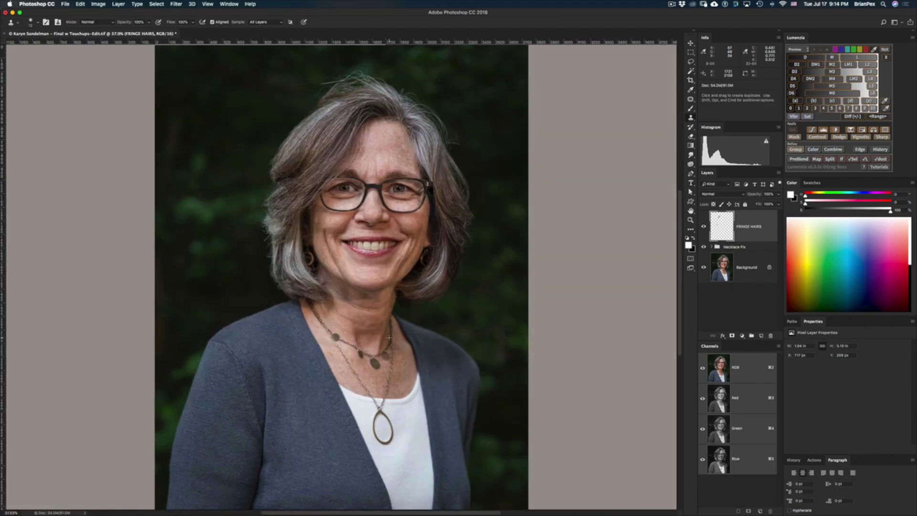
key("z")
left_click_drag(459, 137, 501, 165)
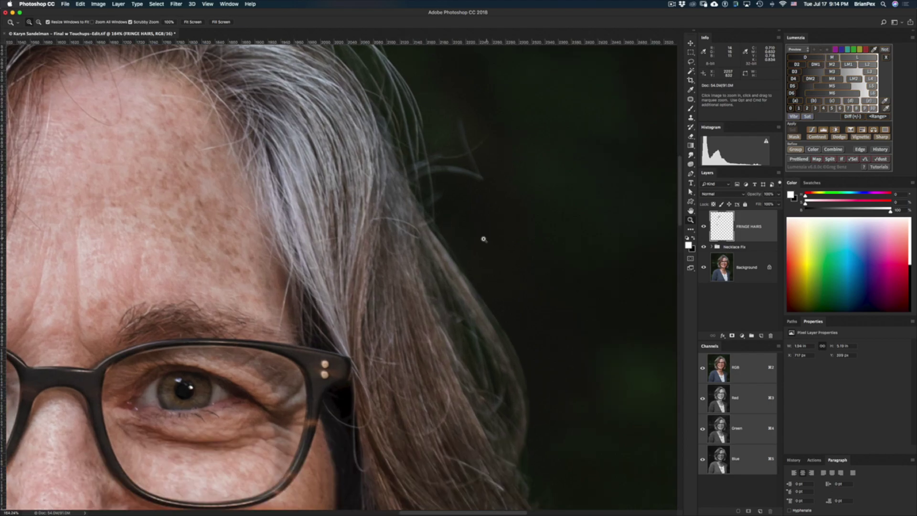
key("s")
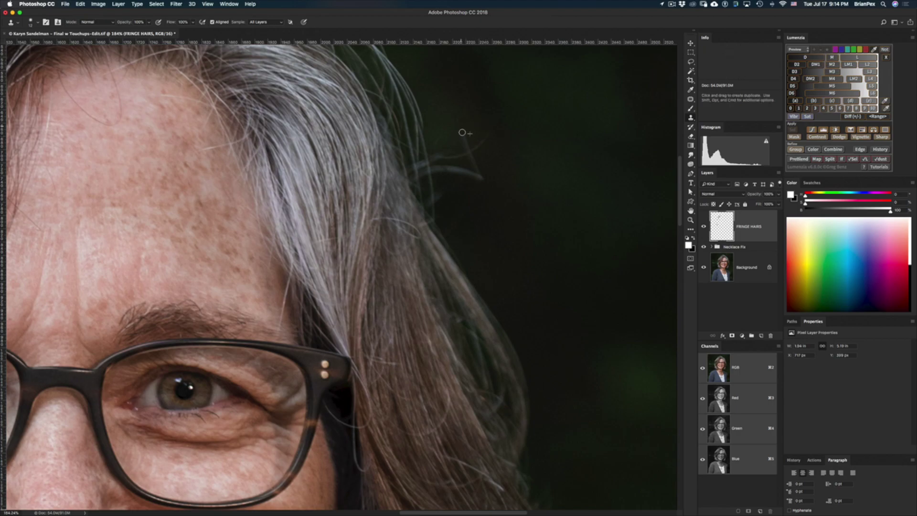
left_click(497, 148, "alt")
left_click(476, 135, "alt")
left_click_drag(468, 138, 472, 163)
Clone out the outer end of the curved stray hair on that side, resampling the dark background beneath it.
left_click(474, 194, "alt")
left_click_drag(481, 178, 442, 169)
left_click(477, 193, "alt")
key("super+z")
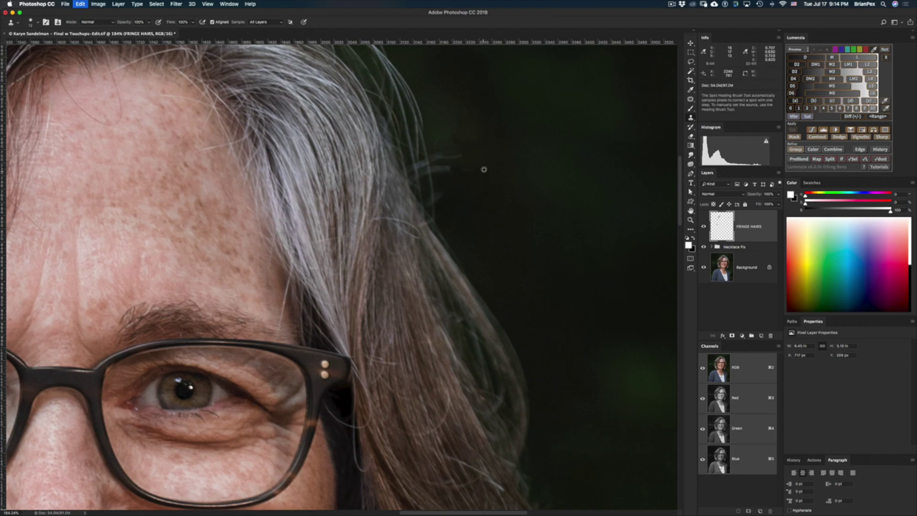
left_click(475, 204, "alt")
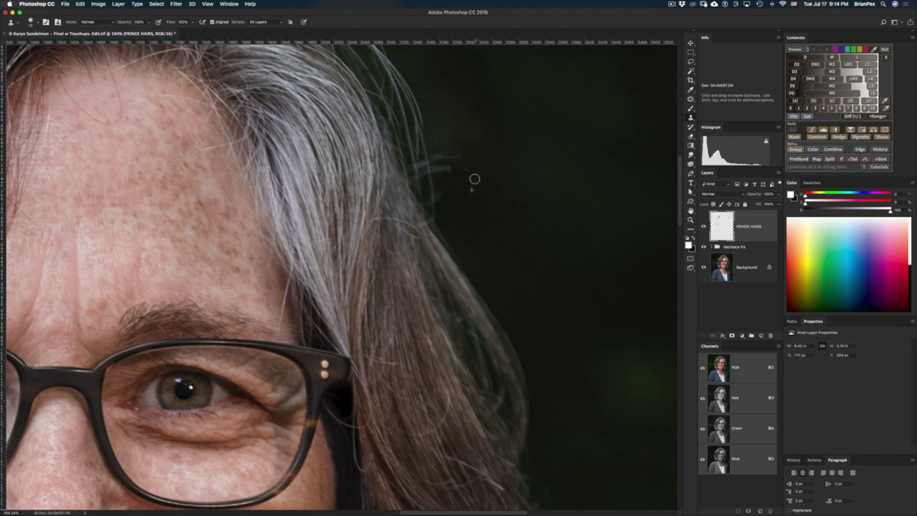
mouse_move(466, 172)
left_mouse_down()
mouse_move(448, 172)
mouse_move(475, 174)
mouse_move(454, 156)
mouse_move(457, 132)
mouse_move(459, 146)
left_mouse_up()
Clone dark background over the remaining fragments of the curved stray hair close to the hair's edge.
left_click(441, 141, "alt")
left_click(450, 181, "alt")
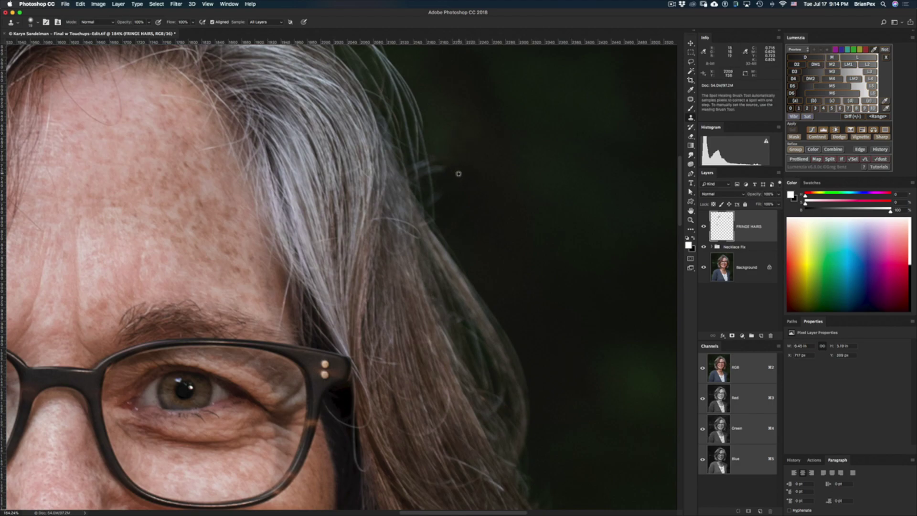
mouse_move(447, 170)
left_mouse_down()
mouse_move(436, 170)
mouse_move(451, 192)
mouse_move(442, 194)
left_mouse_up()
left_click(443, 206, "alt")
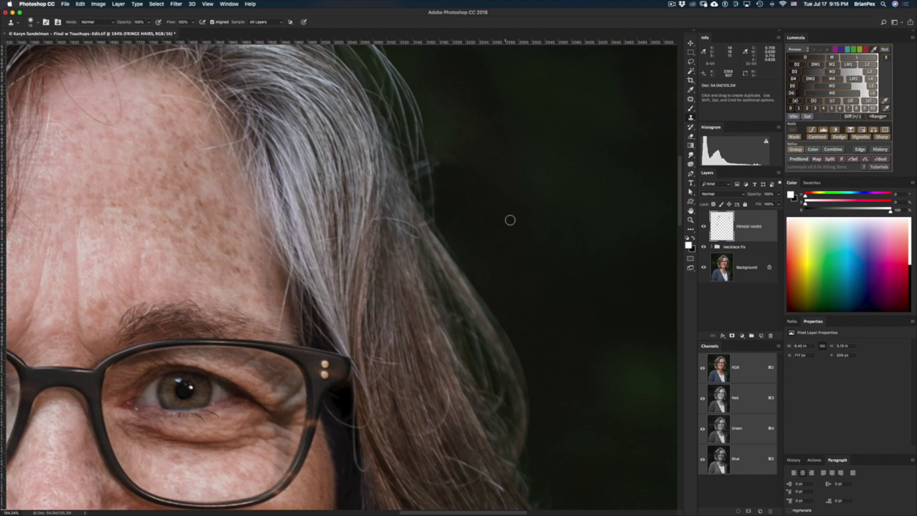
Compare the whole portrait with and without the FRINGE HAIRS layer, leaving the layer visible.
left_click_drag(531, 233, 576, 283)
key("super+0")
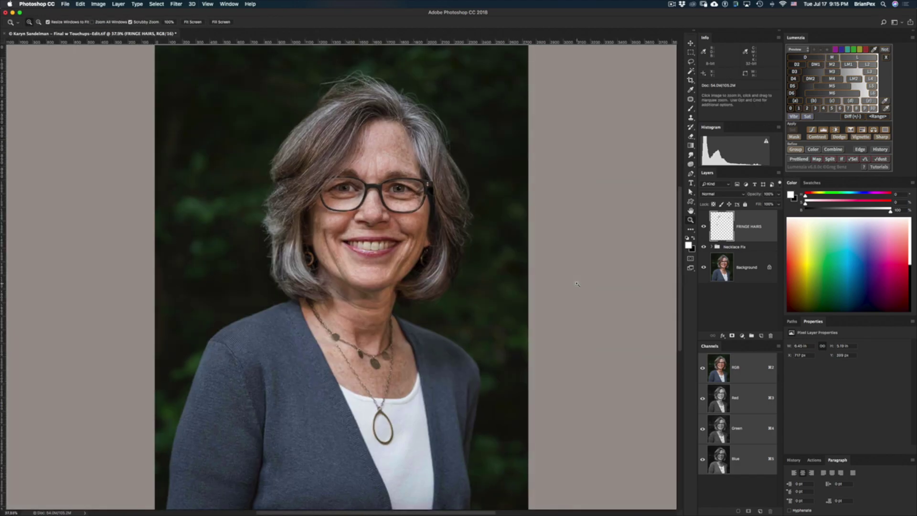
left_click(704, 227)
left_click(704, 228)
left_click(704, 227)
left_click(704, 227)
left_click(704, 227)
left_click(704, 227)
left_click(704, 227)
left_click(703, 228)
left_click(705, 228)
left_click(704, 227)
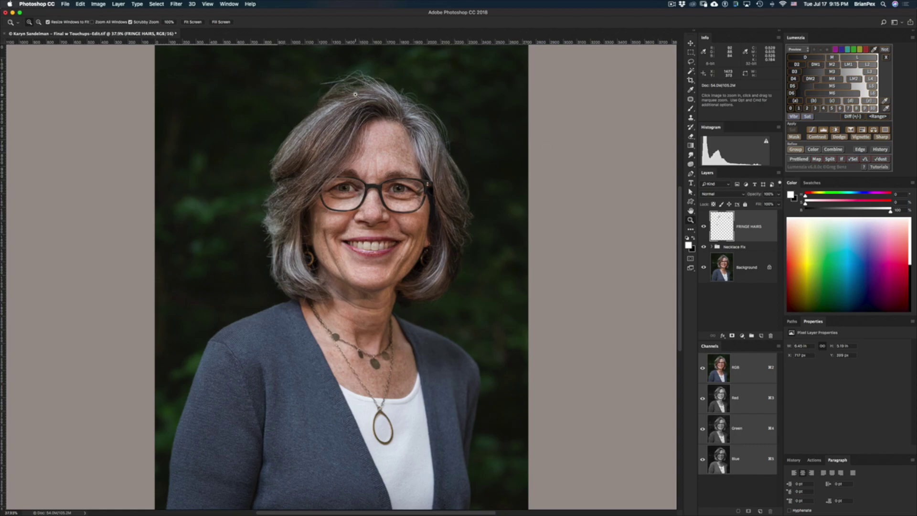
Examine the flyaway hairs at the crown and the strands over the forehead at closer magnification.
left_click(356, 94)
scroll(355, 94, "up", 5)
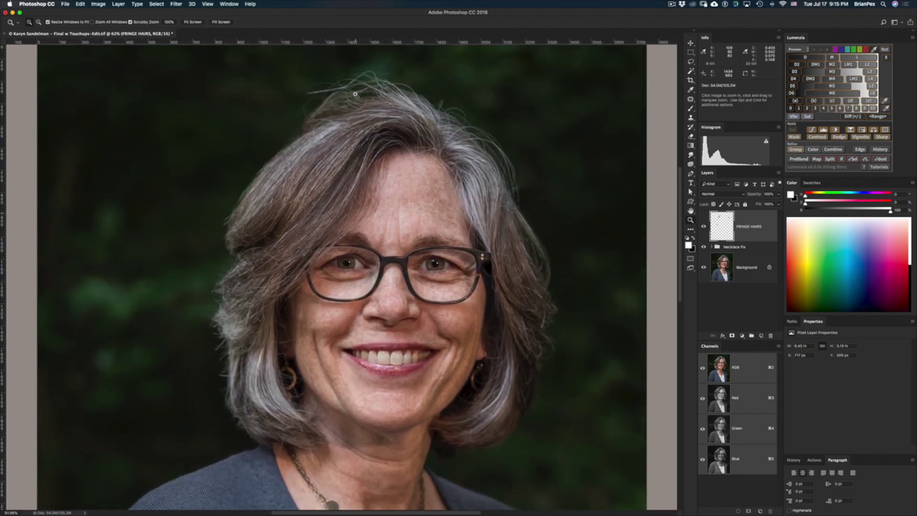
scroll(355, 95, "up", 5)
scroll(355, 95, "down", 5)
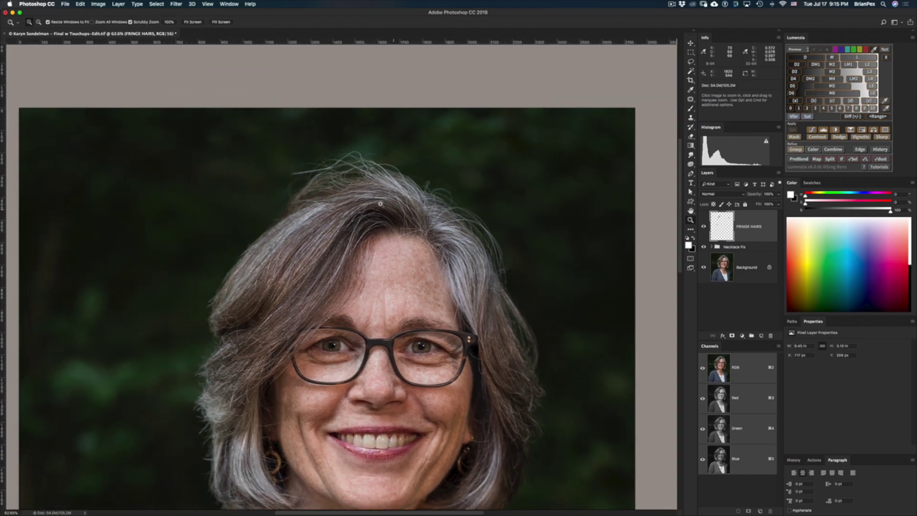
right_click(392, 133)
left_click(403, 134)
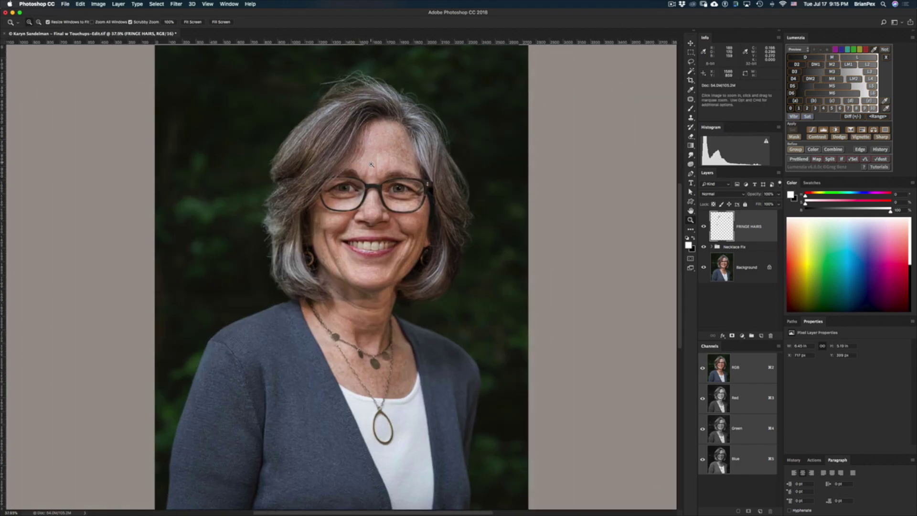
scroll(394, 133, "up", 5)
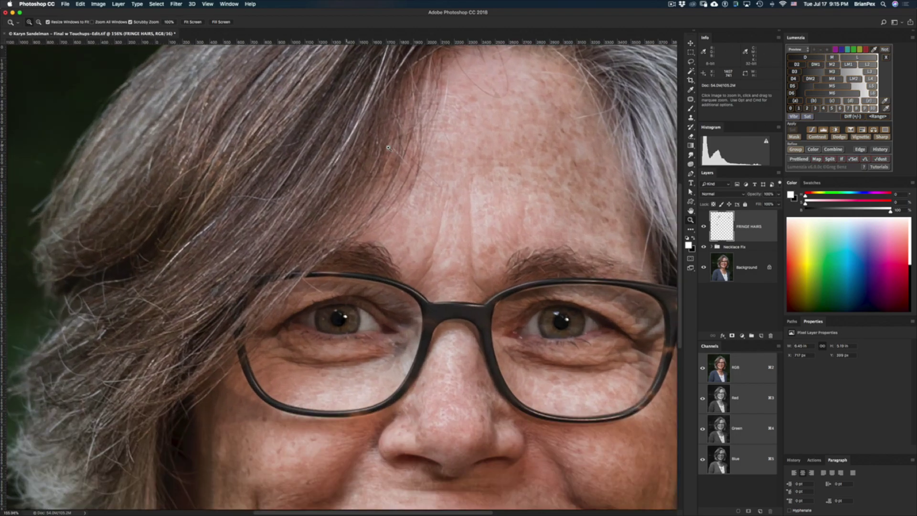
Clone dark background over the flyaway hairs at the crown, following the upper contour of the head.
mouse_move(393, 132)
left_mouse_down()
mouse_move(389, 348)
mouse_move(376, 394)
left_mouse_up()
key("s")
left_click_drag(369, 97, 384, 99)
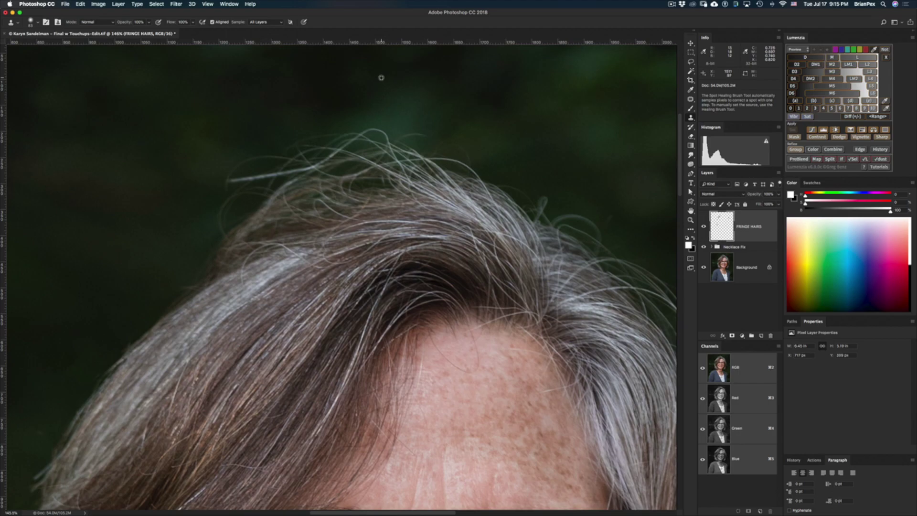
left_click(384, 78, "alt")
mouse_move(384, 140)
left_mouse_down()
mouse_move(313, 137)
mouse_move(241, 167)
mouse_move(282, 169)
left_mouse_up()
left_click(417, 78, "alt")
mouse_move(440, 127)
left_mouse_down()
mouse_move(456, 145)
mouse_move(362, 166)
mouse_move(267, 210)
mouse_move(235, 205)
left_mouse_up()
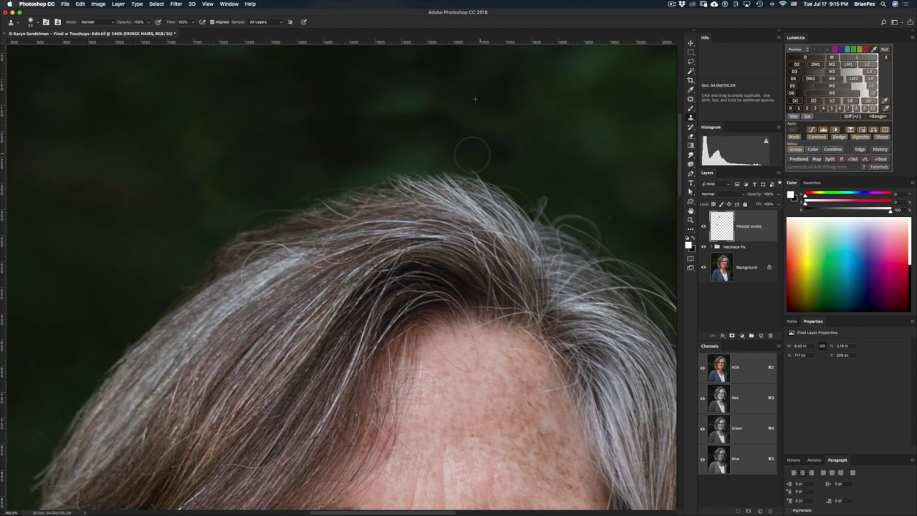
left_click_drag(473, 183, 410, 187)
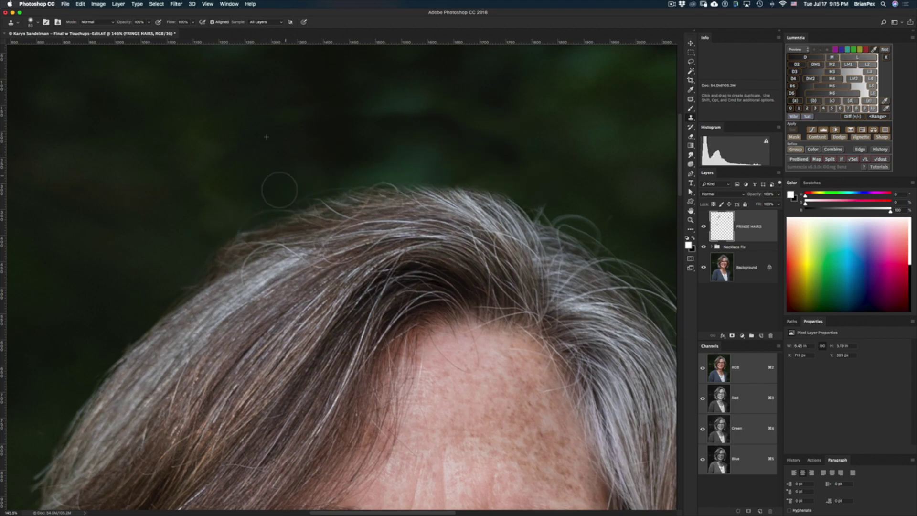
Even out the retouched background above the head by cloning from several sampled spots around it.
key("super+0")
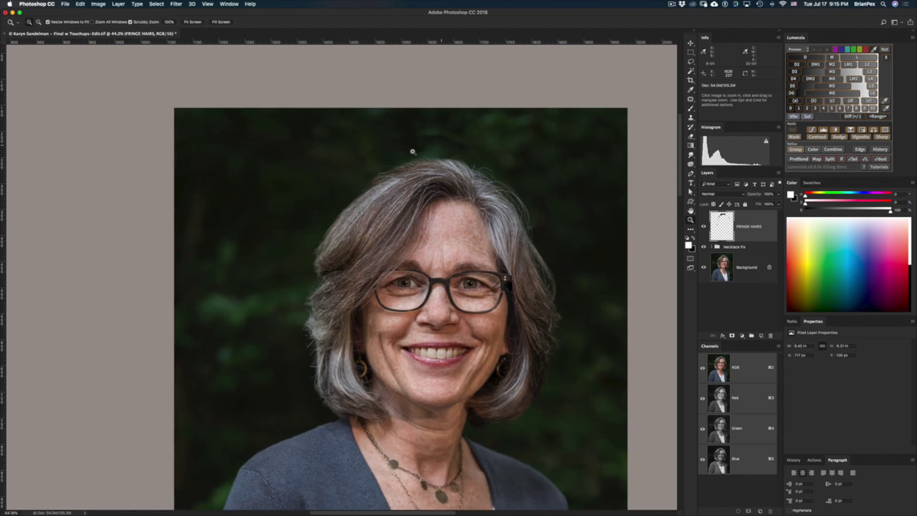
key("j")
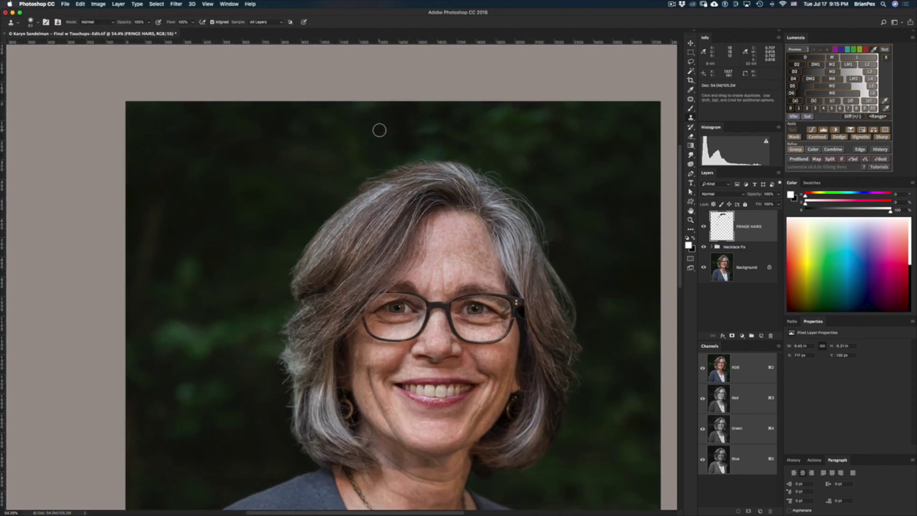
left_click_drag(504, 146, 519, 147)
left_click(518, 139, "alt")
mouse_move(458, 142)
left_mouse_down()
mouse_move(389, 134)
mouse_move(370, 143)
mouse_move(395, 133)
left_mouse_up()
left_click(320, 143, "alt")
left_click(320, 154, "alt")
left_click(370, 128, "alt")
left_click(446, 130)
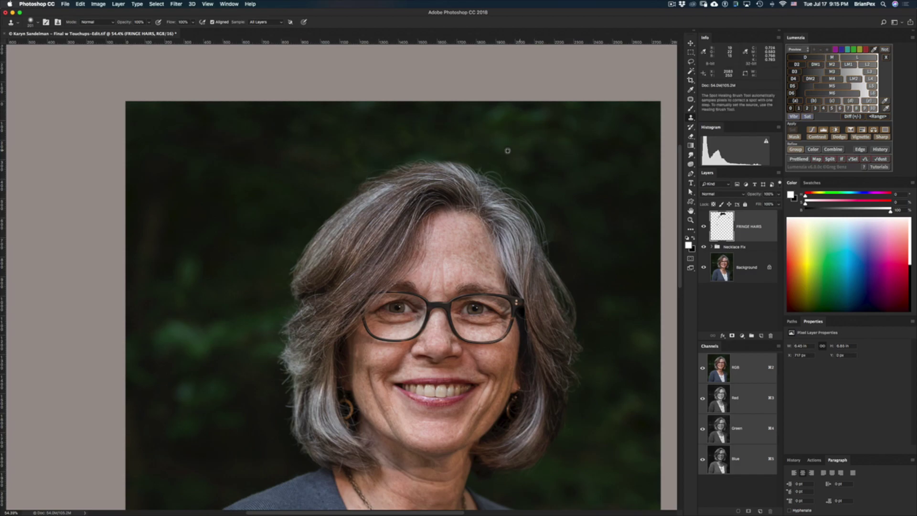
Undo the crown and background cloning back to the original flyaway hairs.
key("z")
left_click(439, 156)
key("s")
mouse_move(496, 227)
left_mouse_down()
mouse_move(415, 238)
mouse_move(429, 245)
mouse_move(394, 251)
mouse_move(415, 255)
left_mouse_up()
key("z")
key("alt+super+z")
key("alt+super+z")
key("alt+super+z")
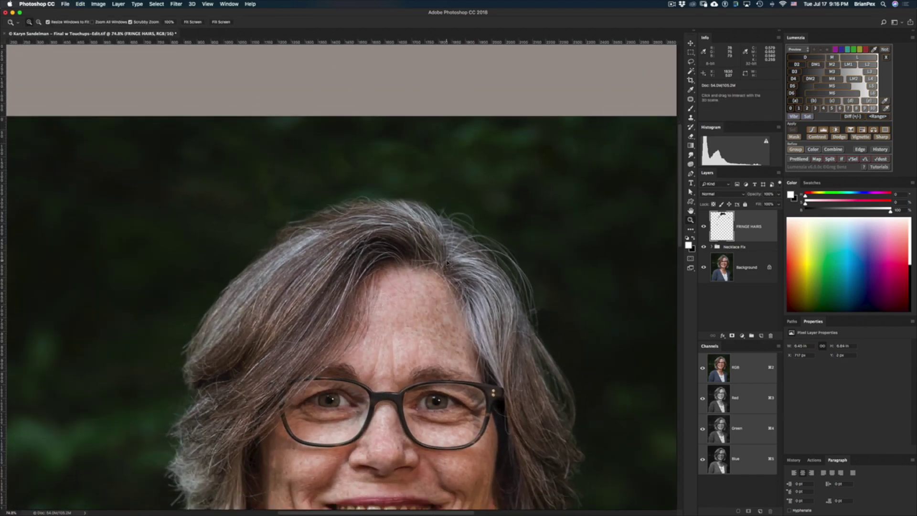
key("alt+super+z")
key("alt+super+z")
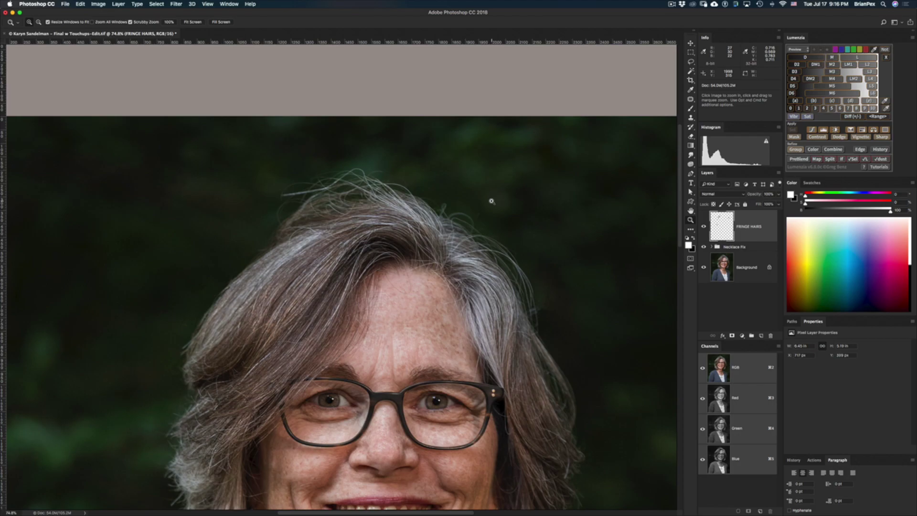
Stamp all visible layers into a merged copy on a new layer above FRINGE HAIRS.
key("super+0")
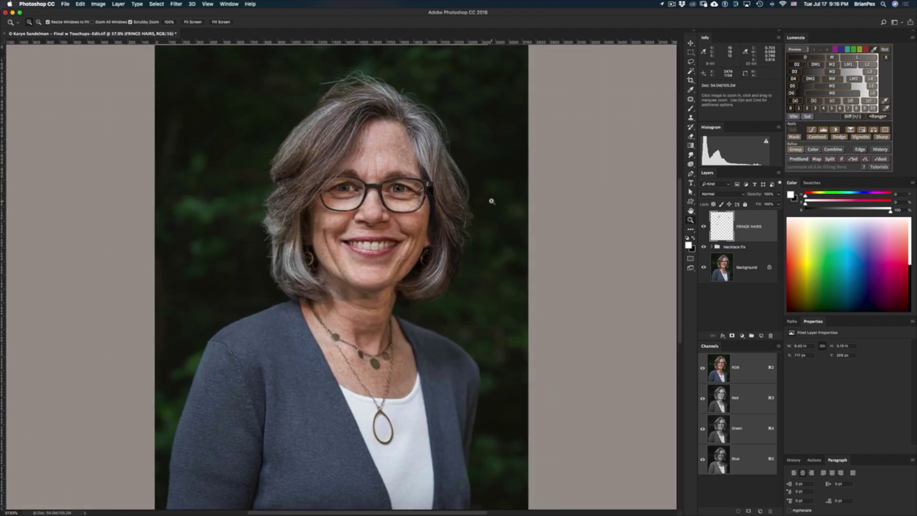
scroll(491, 201, "down", 3)
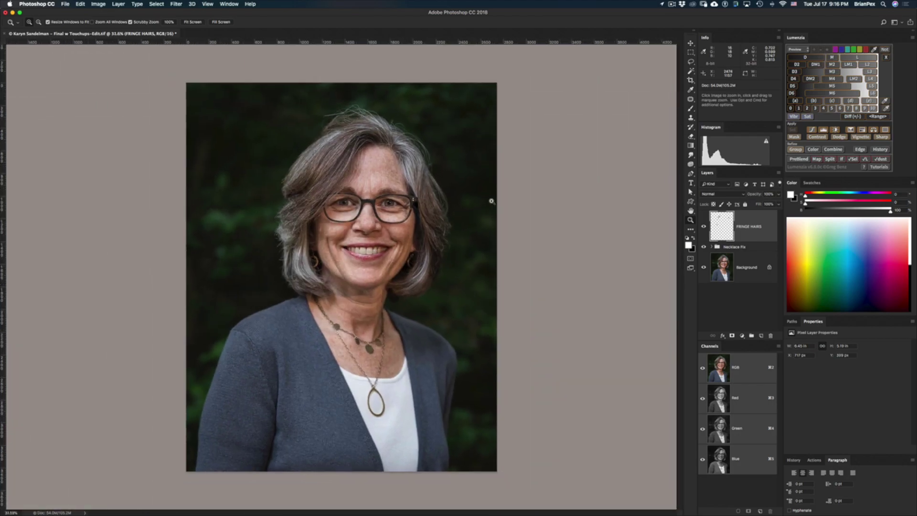
scroll(492, 201, "up", 2)
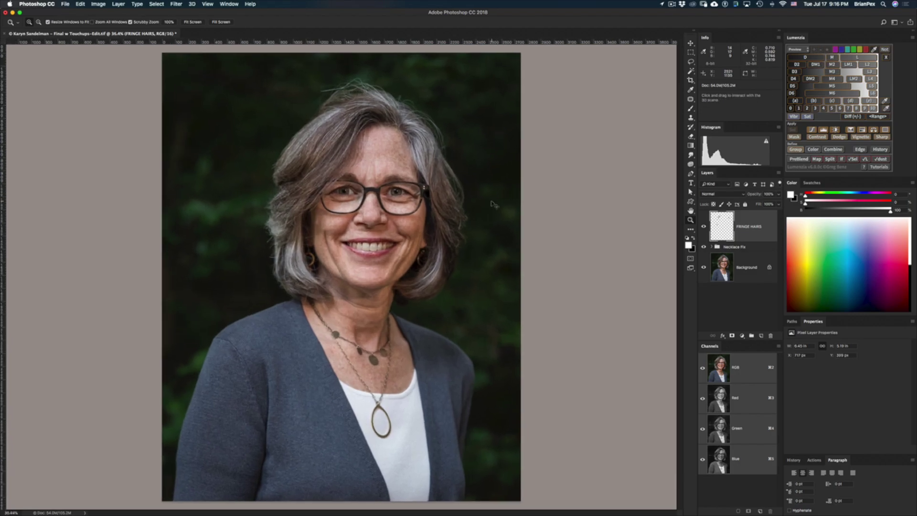
key("super+alt+shift+e")
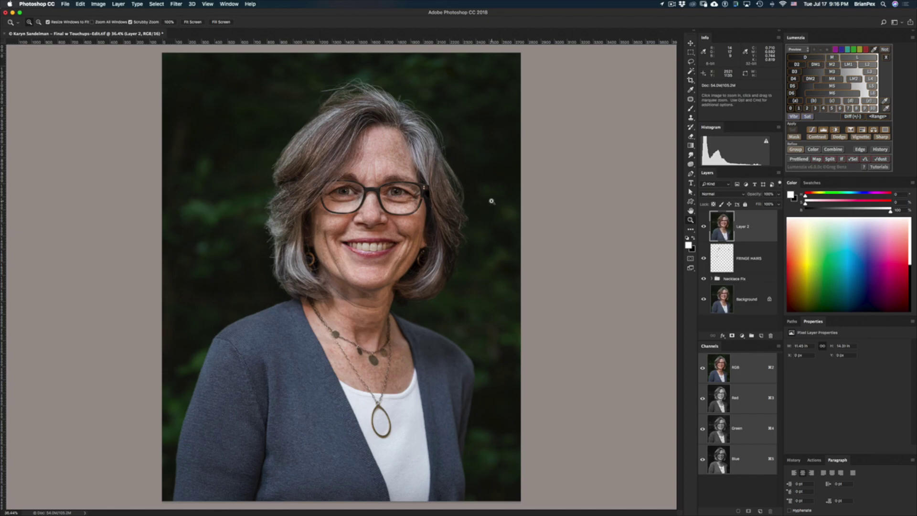
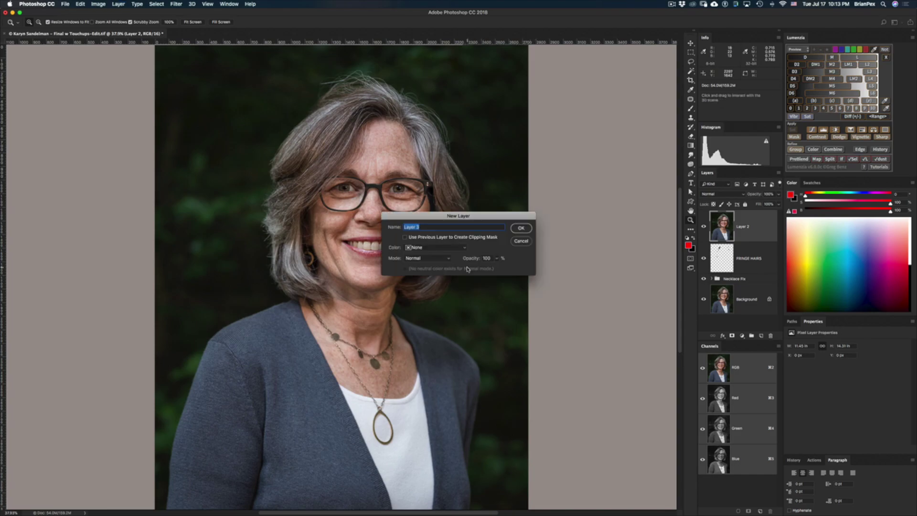
Circle the flyaway hairs at the crown in red on a new empty layer and clear the outline.
key("Return")
key("b")
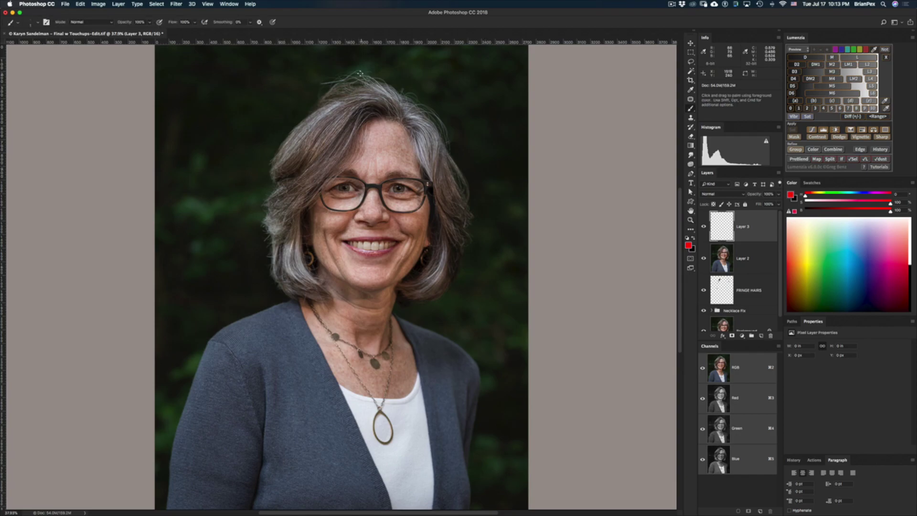
left_click_drag(378, 59, 315, 80)
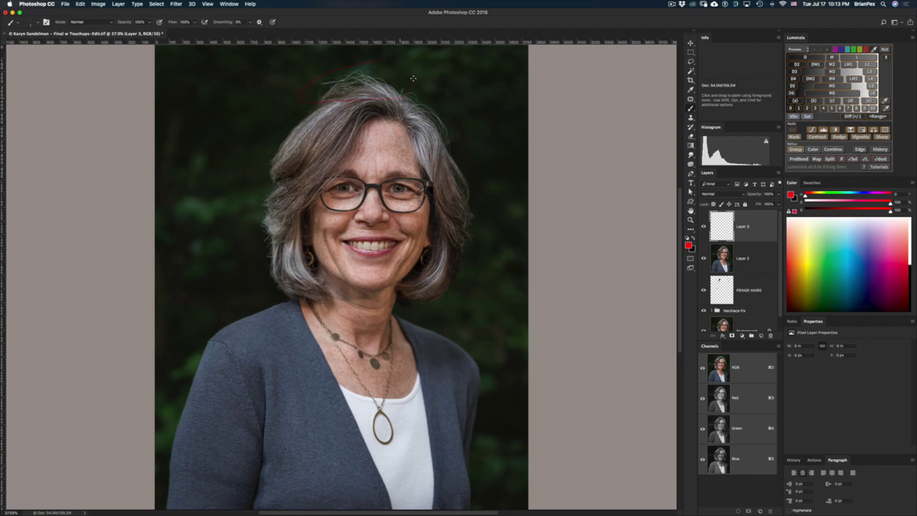
key("z")
mouse_move(392, 109)
left_mouse_down()
mouse_move(423, 129)
mouse_move(414, 135)
mouse_move(470, 269)
left_mouse_up()
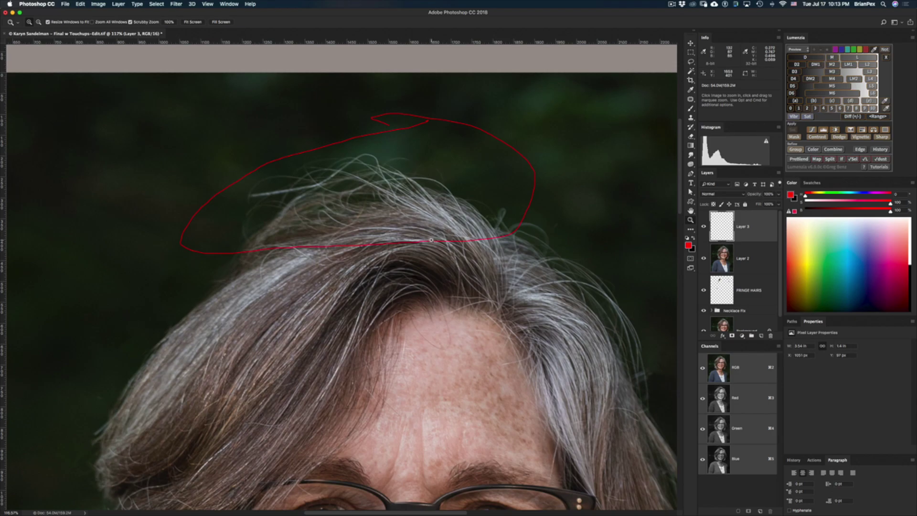
key("super+a")
key("BackSpace")
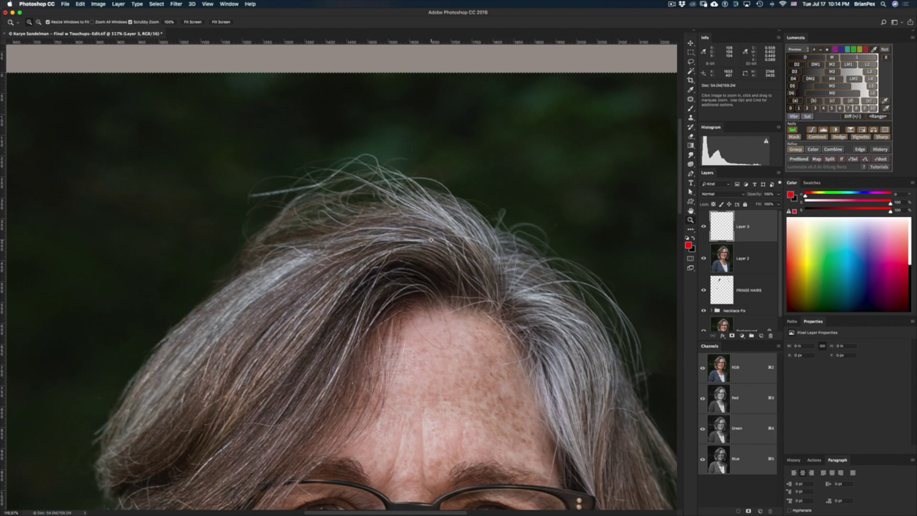
Clone dark background over the tallest flyaway hairs at the crown on the empty layer, using the Clone Stamp.
key("s")
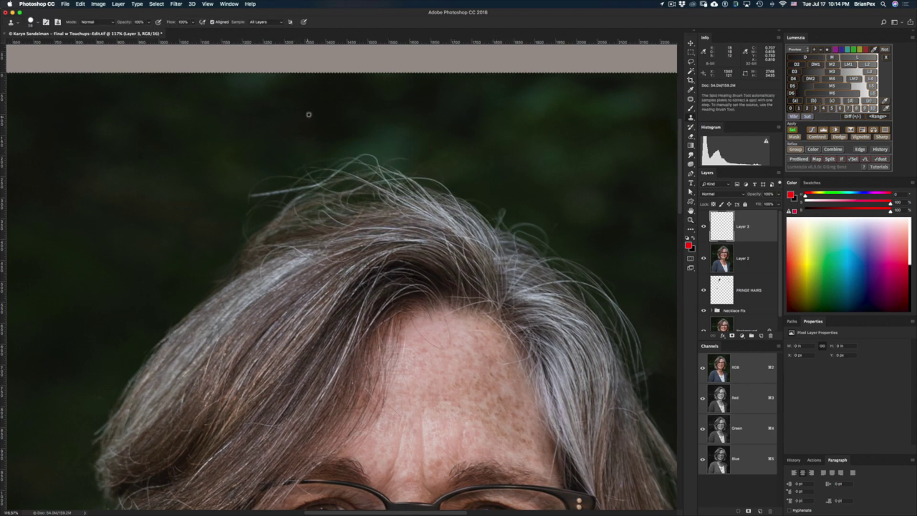
left_click(294, 115, "alt")
mouse_move(392, 153)
left_mouse_down()
mouse_move(323, 159)
mouse_move(270, 185)
mouse_move(401, 172)
mouse_move(419, 159)
mouse_move(329, 148)
left_mouse_up()
left_click(410, 114, "alt")
left_click(480, 133, "alt")
mouse_move(479, 198)
left_mouse_down()
mouse_move(386, 185)
mouse_move(287, 190)
mouse_move(377, 196)
left_mouse_up()
Resize the Clone Stamp brush and cover the remaining wisps above the crown with resampled background.
mouse_move(524, 185)
left_mouse_down("ctrl+alt")
mouse_move(543, 111)
mouse_move(539, 48)
left_mouse_up("ctrl+alt")
mouse_move(458, 148)
left_mouse_down()
mouse_move(399, 138)
mouse_move(306, 143)
mouse_move(330, 149)
left_mouse_up()
left_click(421, 102, "alt")
mouse_move(439, 109)
left_mouse_down()
mouse_move(334, 124)
mouse_move(223, 159)
mouse_move(402, 142)
mouse_move(469, 150)
mouse_move(564, 144)
mouse_move(407, 143)
mouse_move(268, 166)
left_mouse_up()
left_click(203, 154, "alt")
left_click(563, 142, "alt")
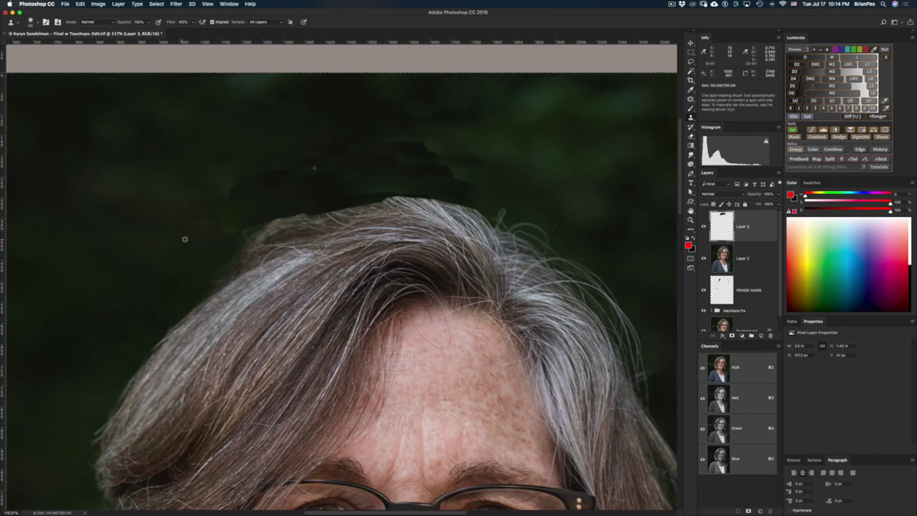
Trim the top of the hair into a smooth contour with long clone strokes of background sampled around the head.
left_click(224, 134, "alt")
mouse_move(224, 246)
left_mouse_down()
mouse_move(216, 247)
mouse_move(354, 218)
mouse_move(497, 219)
mouse_move(321, 211)
mouse_move(256, 225)
mouse_move(259, 234)
mouse_move(350, 210)
mouse_move(225, 253)
mouse_move(323, 220)
mouse_move(491, 211)
mouse_move(381, 192)
left_mouse_up()
left_click(465, 130, "alt")
mouse_move(426, 154)
left_mouse_down()
mouse_move(384, 144)
mouse_move(238, 178)
mouse_move(258, 177)
left_mouse_up()
left_click(372, 113, "alt")
left_click(573, 192, "alt")
mouse_move(543, 238)
left_mouse_down()
mouse_move(527, 220)
mouse_move(492, 213)
mouse_move(397, 209)
mouse_move(282, 230)
mouse_move(220, 255)
left_mouse_up()
left_click(283, 138, "alt")
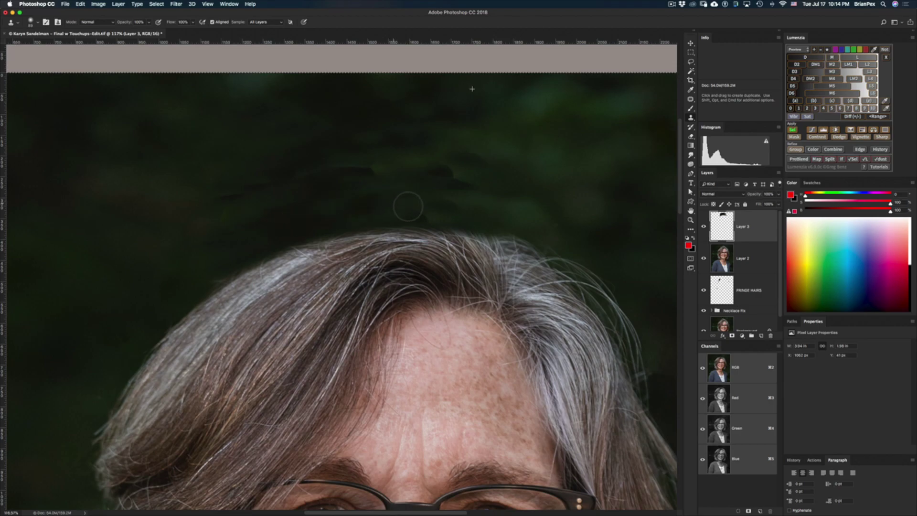
left_click(518, 178, "alt")
mouse_move(515, 221)
left_mouse_down()
mouse_move(459, 212)
mouse_move(331, 221)
mouse_move(205, 277)
left_mouse_up()
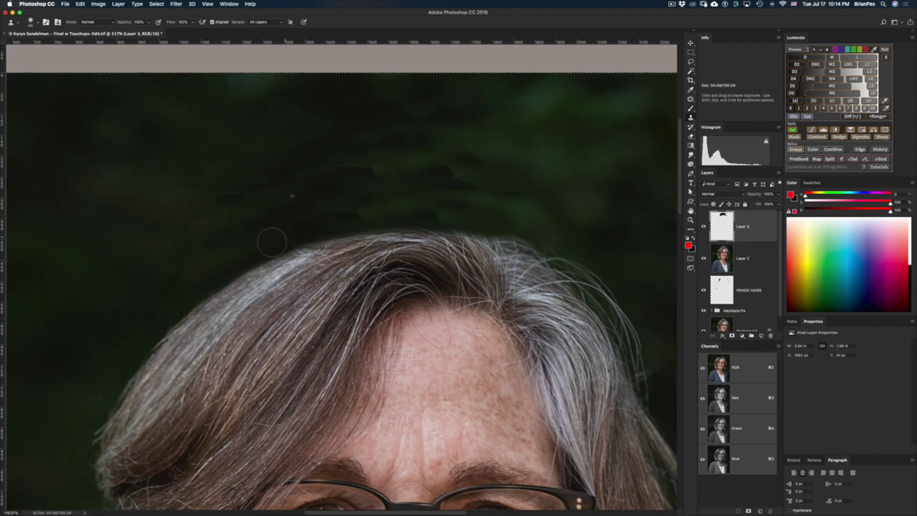
Examine the cloned edge of the hair and the background next to it at high magnification.
key("z")
mouse_move(423, 240)
left_mouse_down()
mouse_move(458, 238)
mouse_move(604, 274)
left_mouse_up()
key("s")
key("super+r")
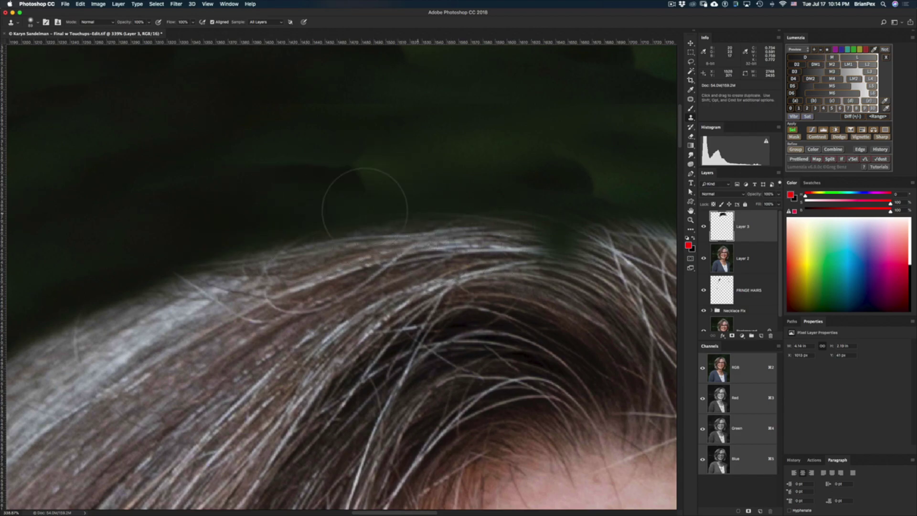
key("super+minus")
key("super+minus")
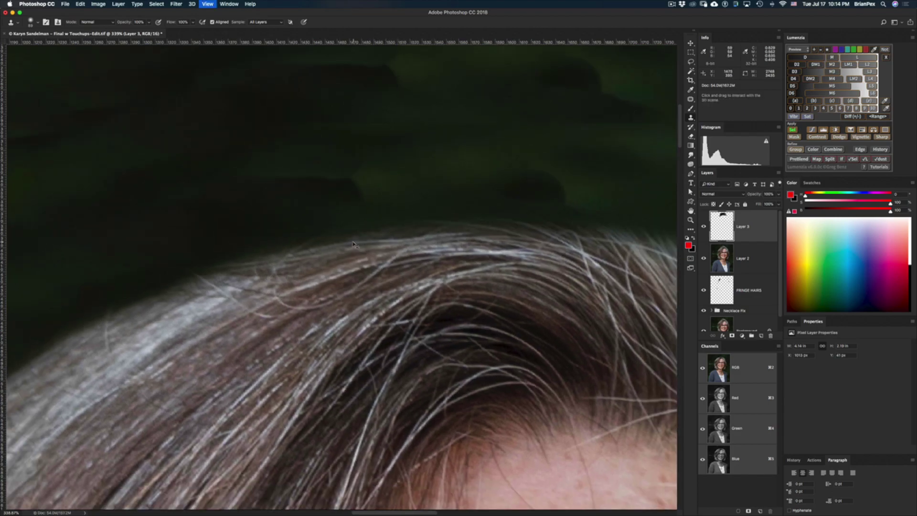
Discard the trial crown cloning and delete its layer from above the merged copy.
scroll(352, 242, "down", 3)
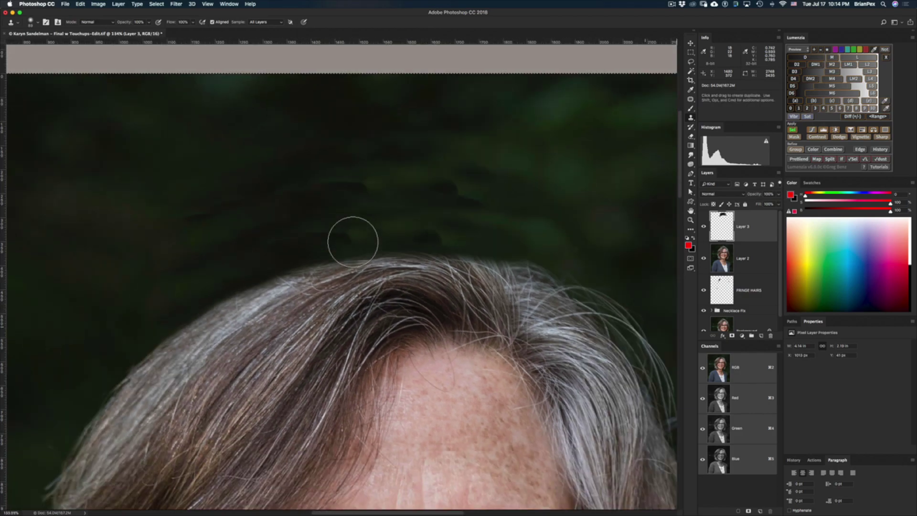
scroll(352, 242, "down", 1)
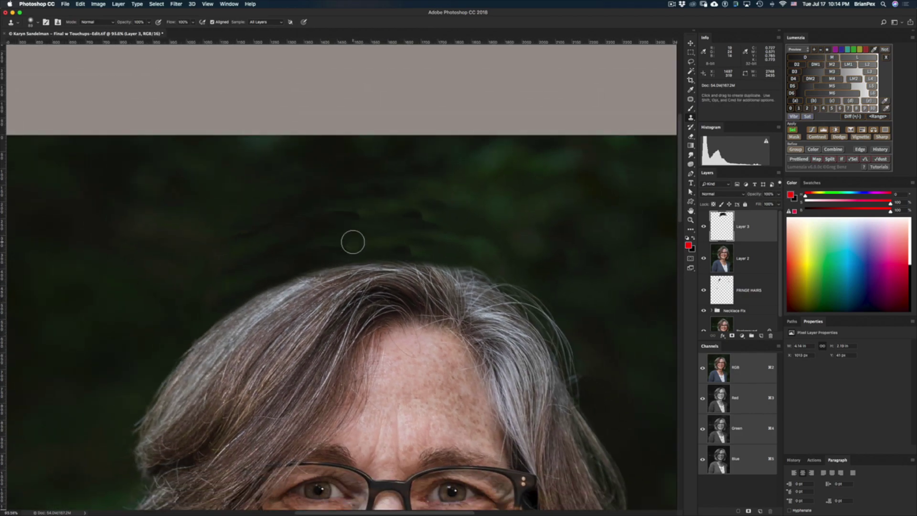
key("super+z")
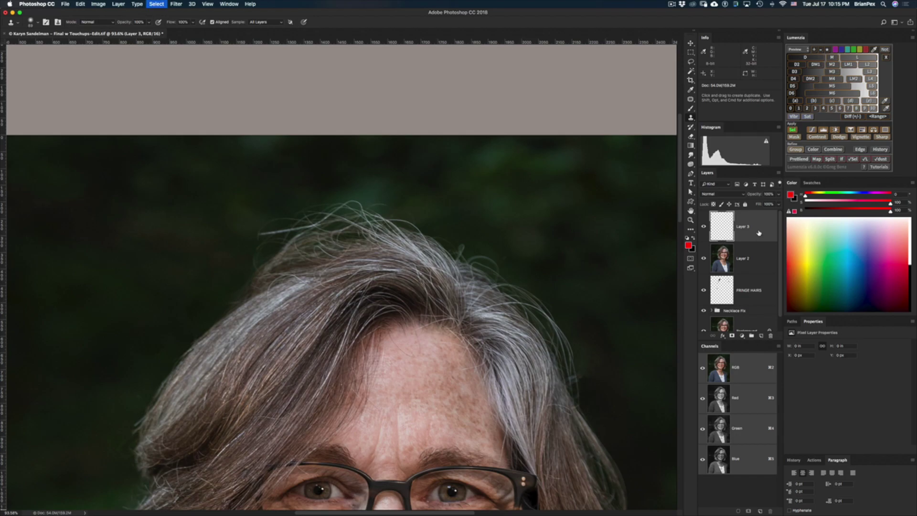
key("BackSpace")
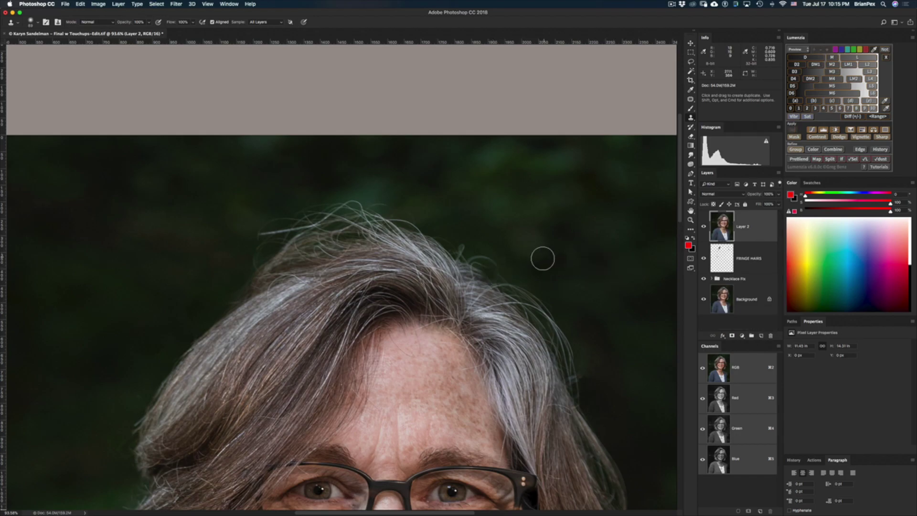
Review the portrait from the flyaway hairs at the crown down to the necklace.
scroll(540, 266, "down", 5)
scroll(540, 268, "down", 4)
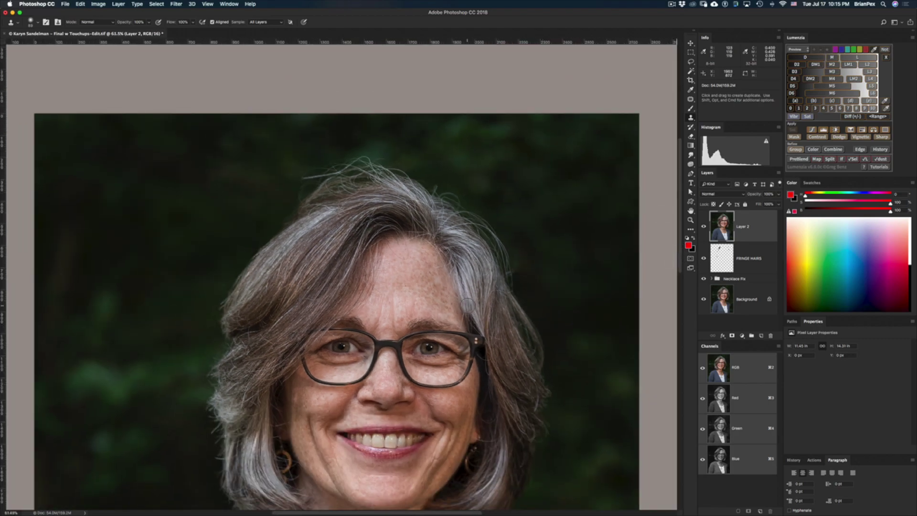
left_click(393, 259)
key("super+z")
key("super+0")
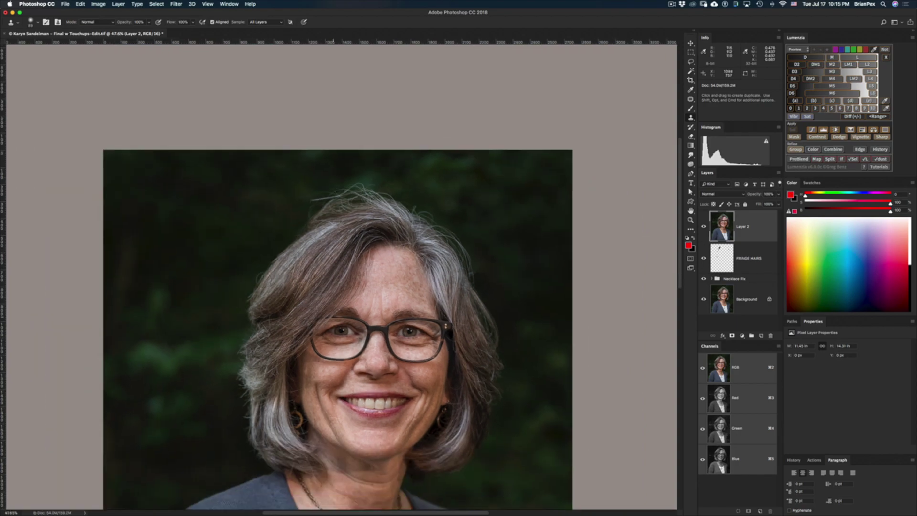
key("super+equal")
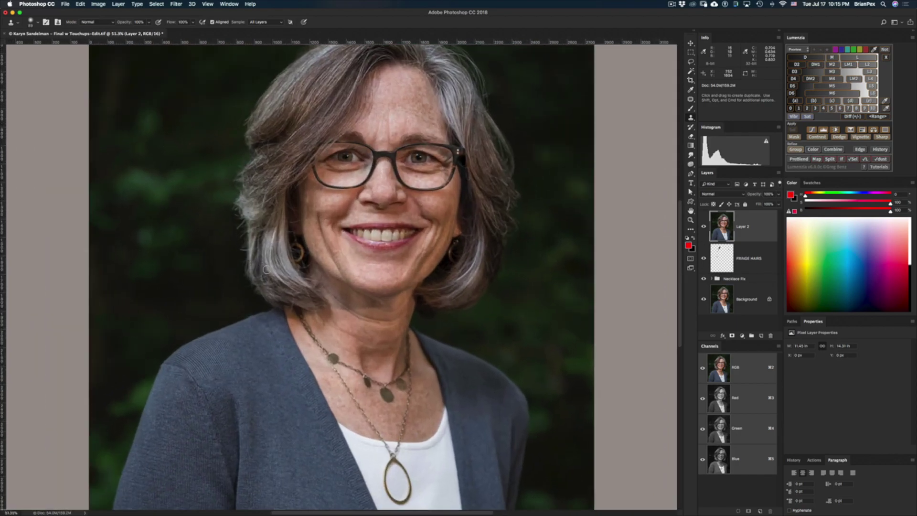
scroll(266, 269, "up", 5)
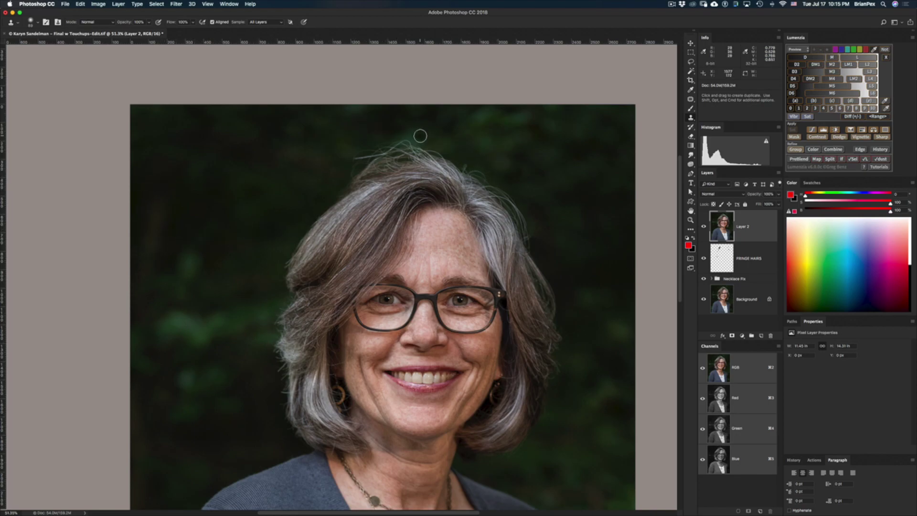
Offset the merged portrait layer sideways over the original and set its opacity to 74%.
key("v")
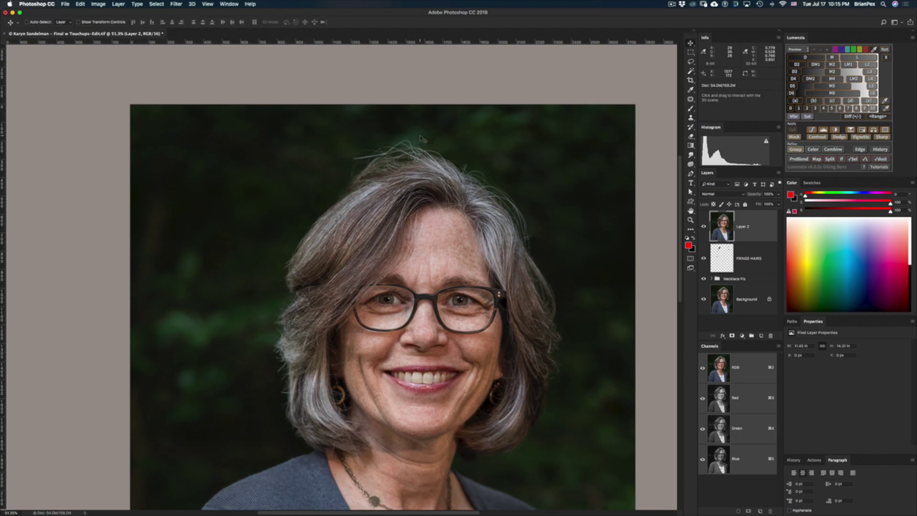
left_click_drag(282, 217, 427, 195)
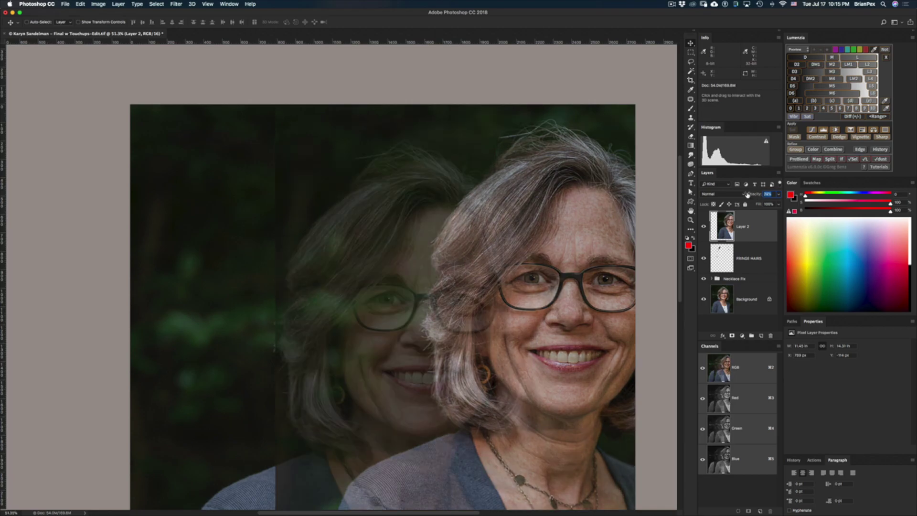
key("Return")
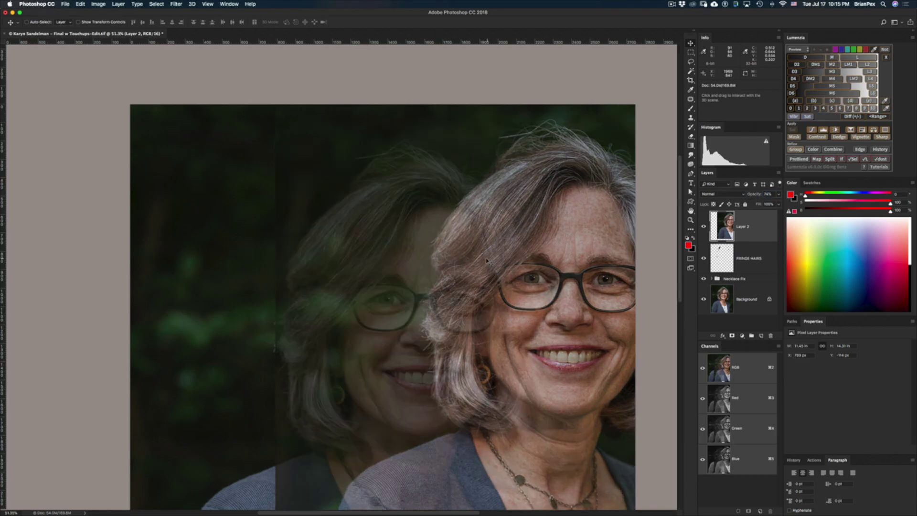
left_click_drag(485, 260, 516, 271)
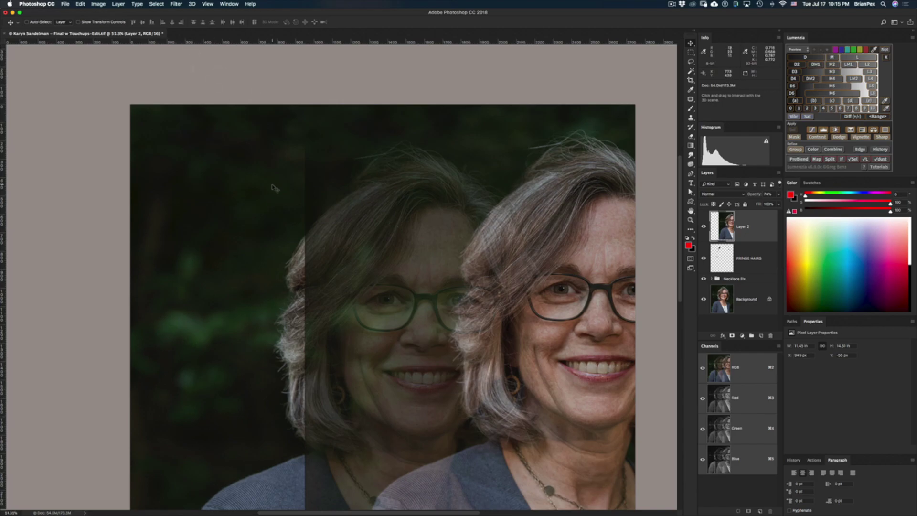
Stretch the offset merged portrait layer horizontally to about 117% of its width with Free Transform.
key("super+t")
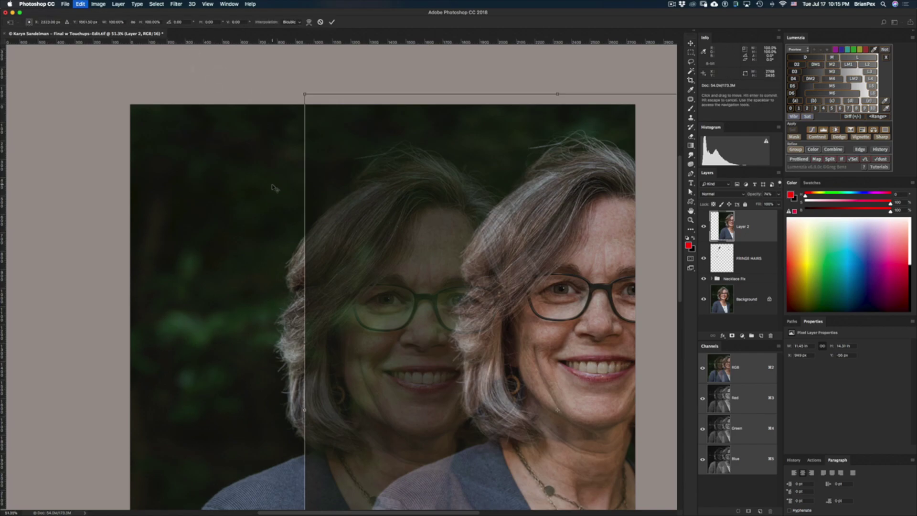
left_click(322, 22)
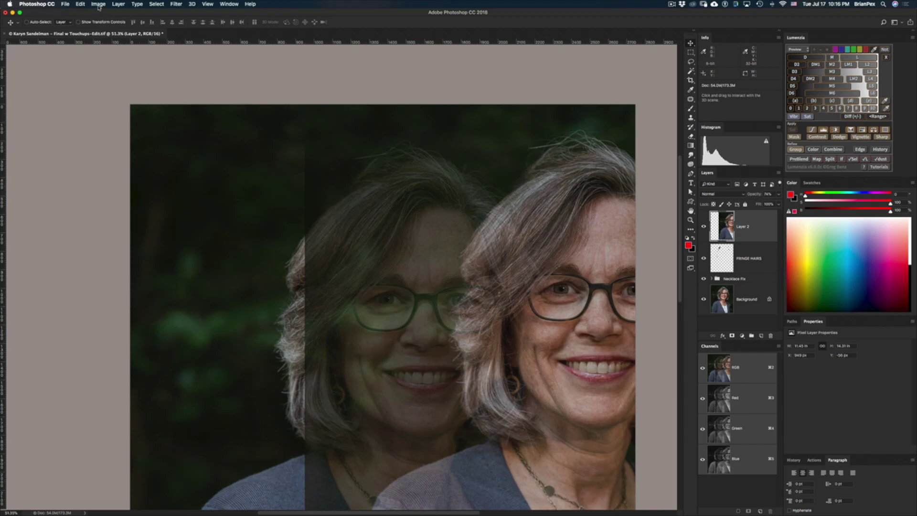
left_click(80, 4)
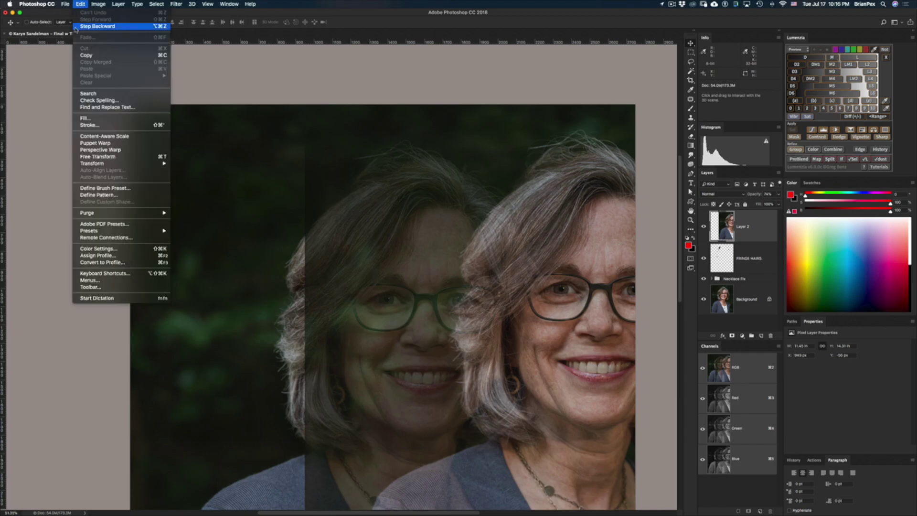
left_click(163, 157)
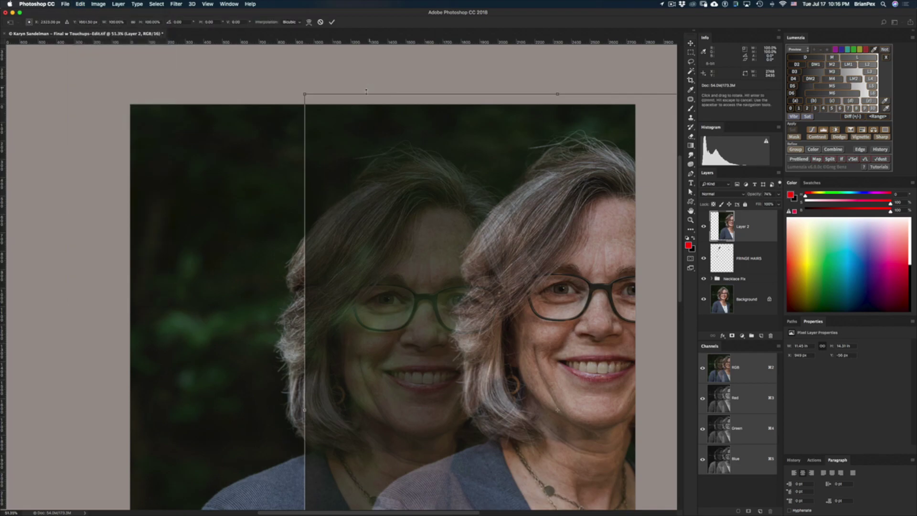
key("super+0")
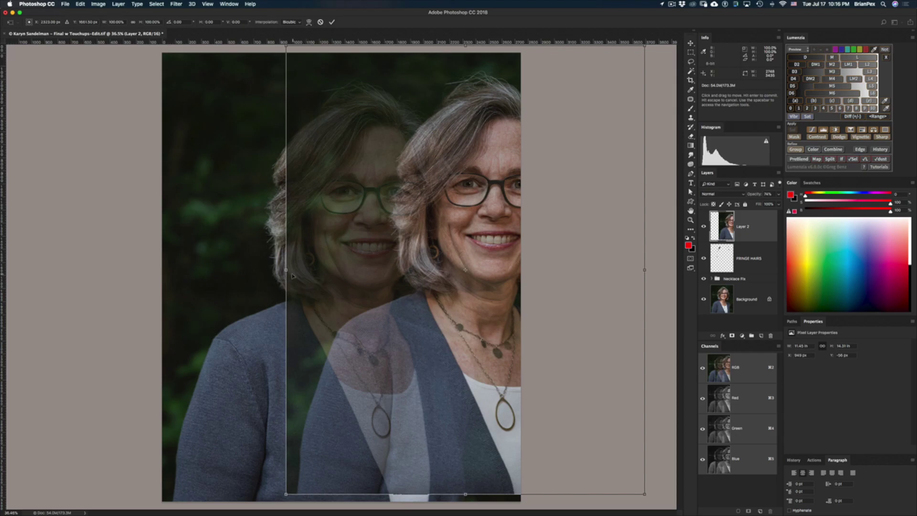
left_click_drag(285, 270, 224, 270)
left_click_drag(325, 273, 365, 276)
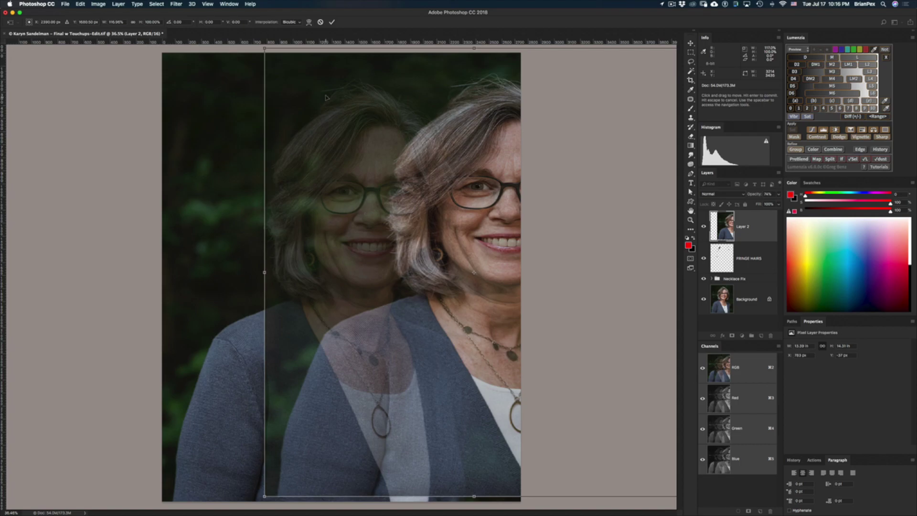
left_click(331, 23)
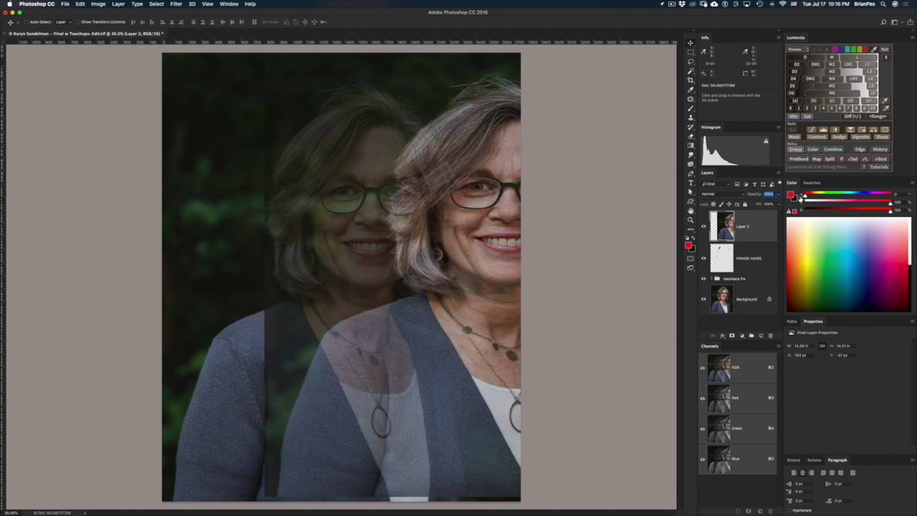
Restore the stretched merged layer's opacity to 100% and hide it with a black layer mask.
key("Return")
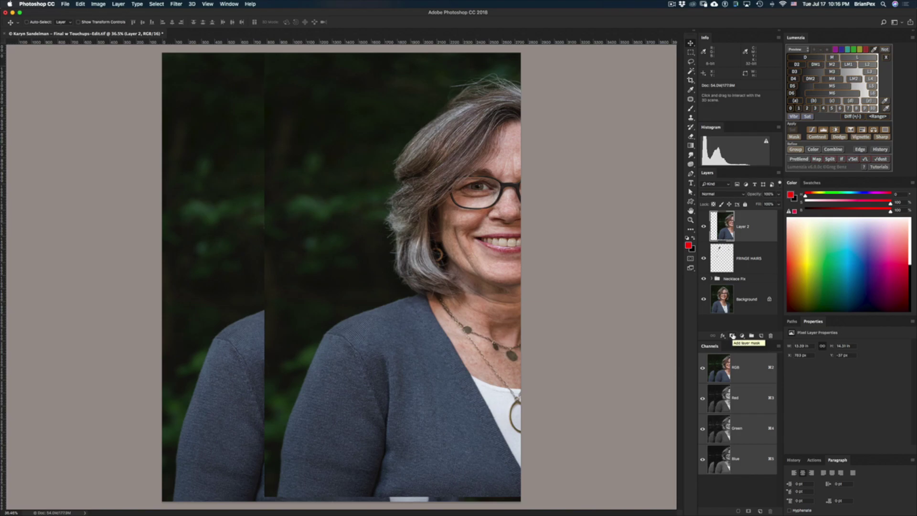
left_click(732, 336)
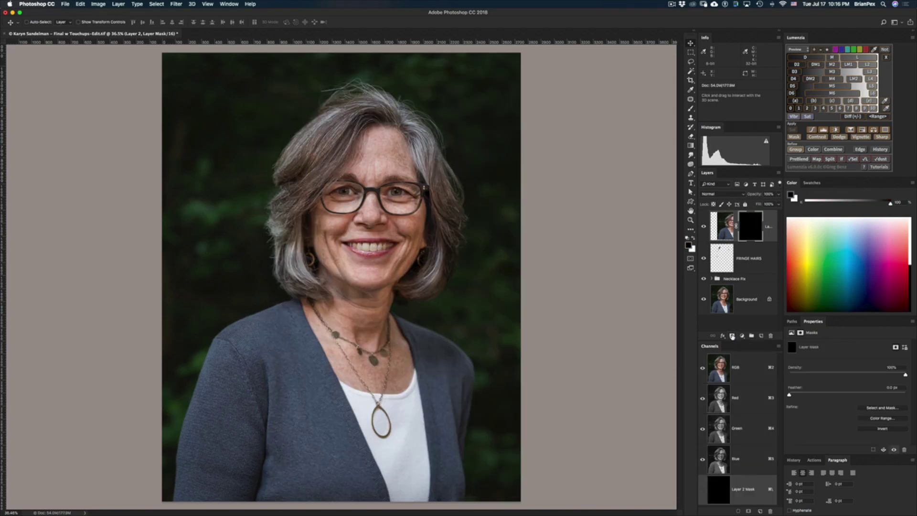
Paint white on the merged layer's mask along the crown and adjoining background to cover the flyaway hairs.
key("b")
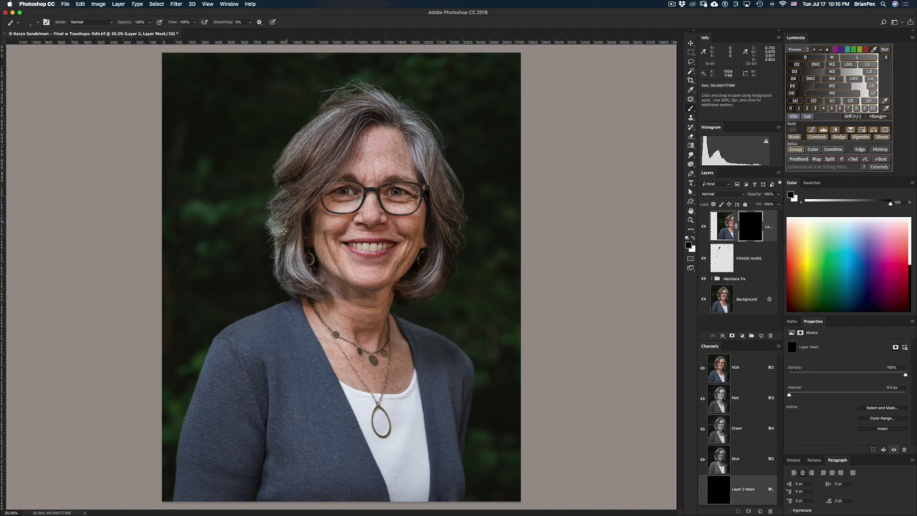
key("x")
key("z")
left_click_drag(354, 89, 393, 204)
key("b")
left_click_drag(433, 170, 447, 170)
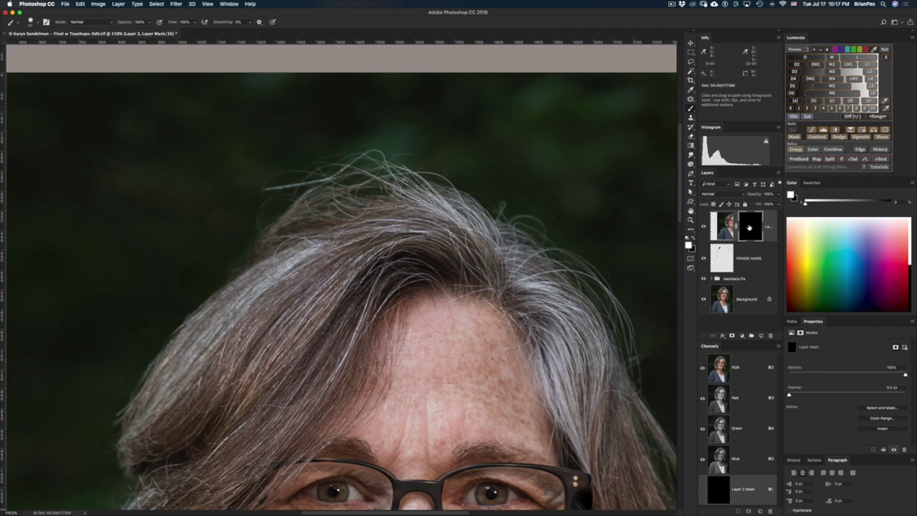
left_click_drag(347, 141, 364, 71)
left_click_drag(342, 112, 340, 98)
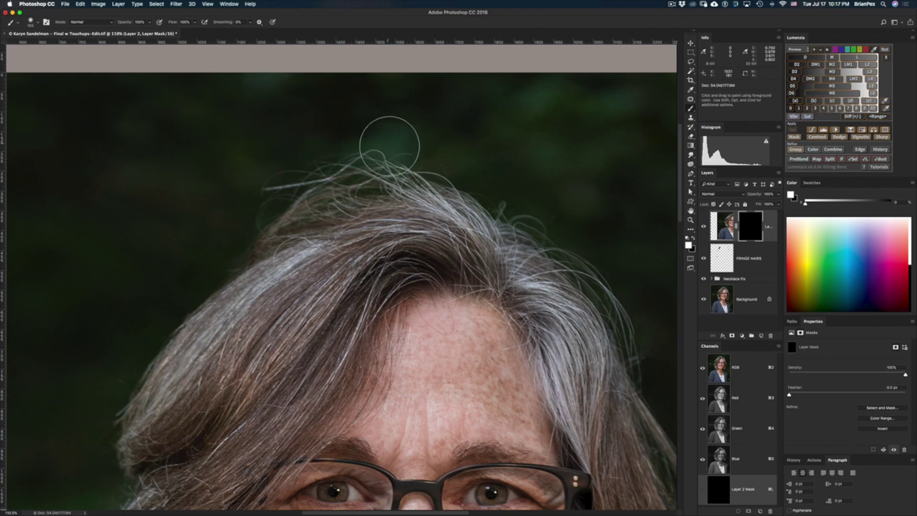
left_click_drag(370, 160, 348, 219)
mouse_move(423, 157)
left_mouse_down()
mouse_move(297, 172)
mouse_move(461, 170)
mouse_move(403, 153)
mouse_move(301, 159)
mouse_move(242, 184)
mouse_move(249, 196)
mouse_move(395, 163)
mouse_move(461, 176)
mouse_move(329, 182)
mouse_move(265, 206)
mouse_move(229, 238)
mouse_move(310, 203)
mouse_move(418, 186)
mouse_move(505, 193)
mouse_move(436, 185)
mouse_move(410, 143)
mouse_move(289, 143)
mouse_move(215, 185)
mouse_move(227, 200)
mouse_move(379, 191)
mouse_move(292, 209)
mouse_move(221, 248)
mouse_move(402, 192)
mouse_move(501, 192)
mouse_move(379, 186)
mouse_move(313, 198)
mouse_move(434, 191)
mouse_move(244, 213)
mouse_move(302, 192)
mouse_move(296, 85)
left_mouse_up()
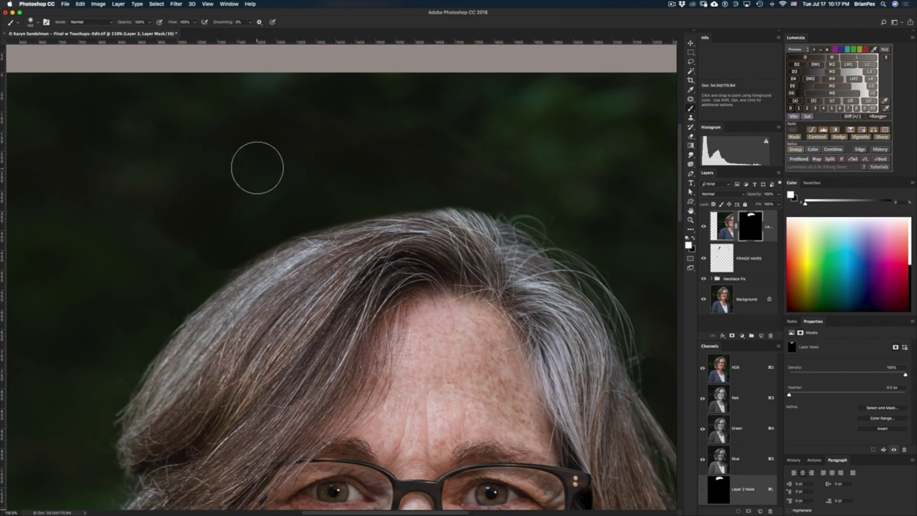
left_click_drag(120, 221, 164, 211)
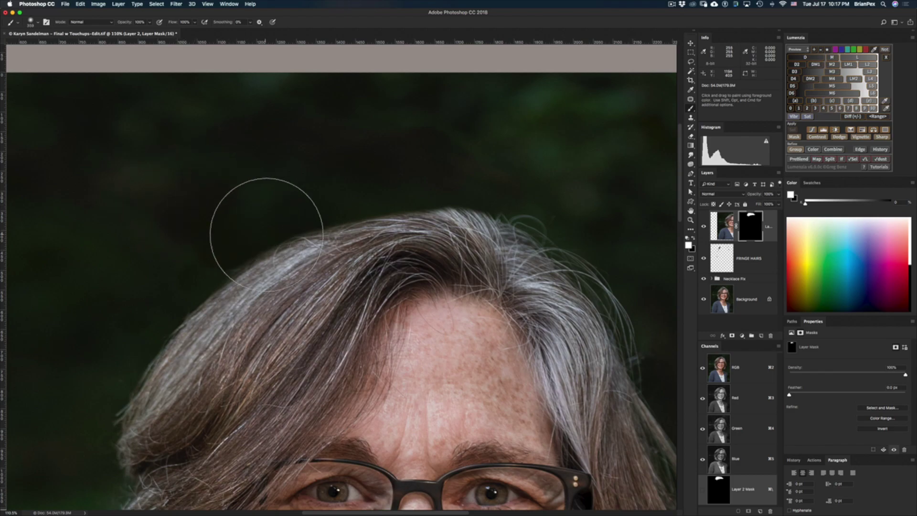
left_click_drag(250, 230, 199, 236)
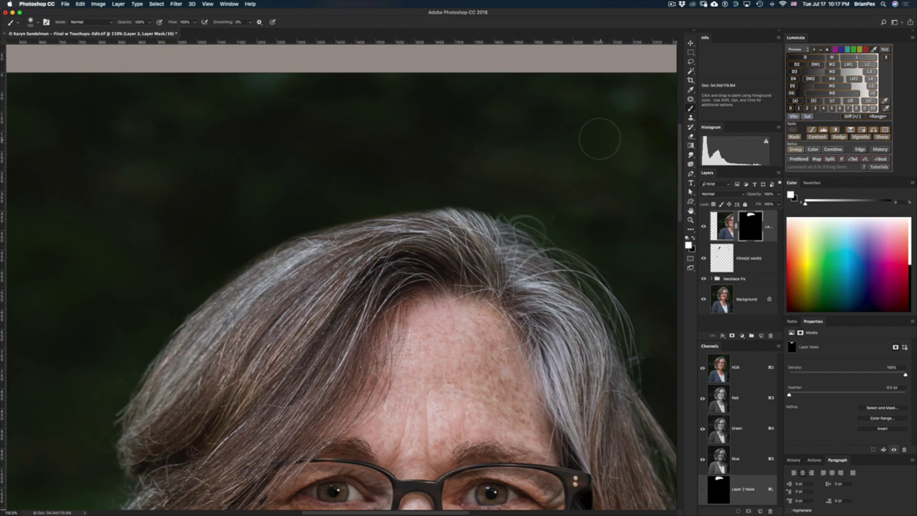
Paint black on the merged layer's mask along the top of the crown to bring back some original hair volume.
key("z")
mouse_move(486, 253)
left_mouse_down()
mouse_move(428, 250)
mouse_move(464, 255)
left_mouse_up()
key("space")
left_click_drag(442, 294, 440, 241)
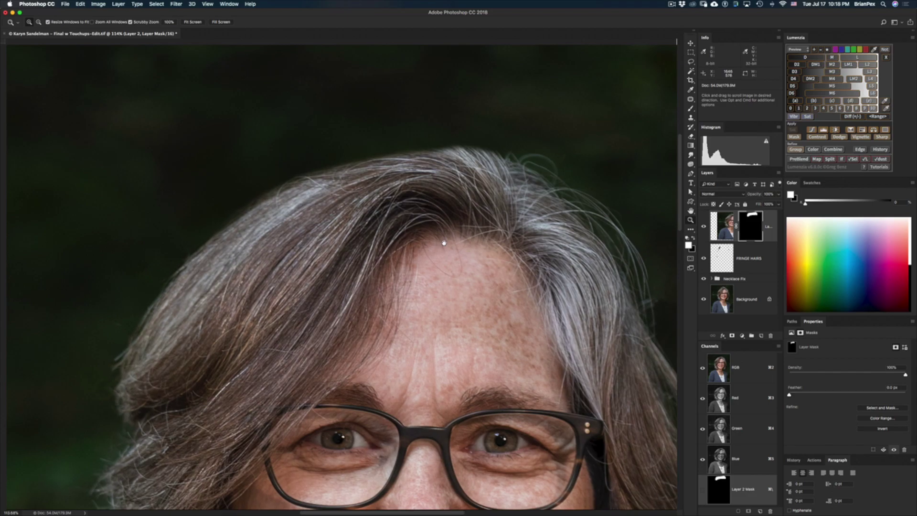
key("super+r")
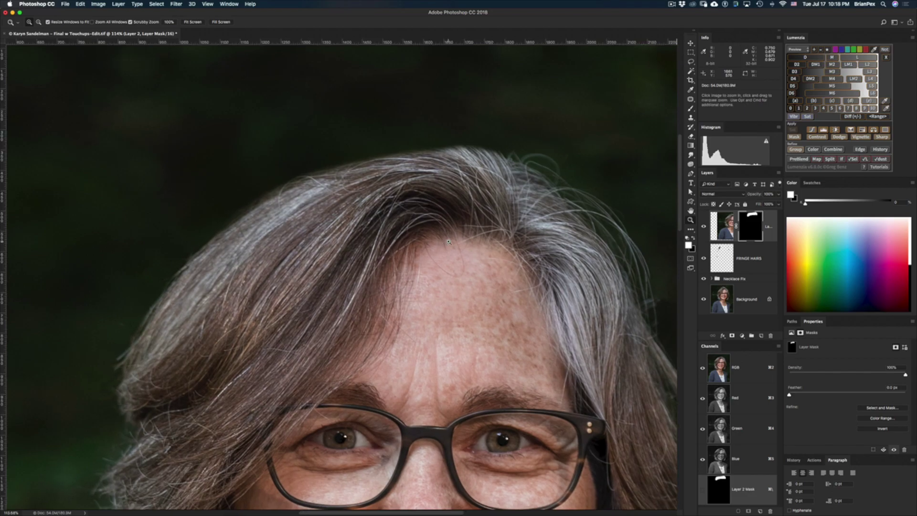
key("x")
key("b")
left_click_drag(422, 178, 398, 177)
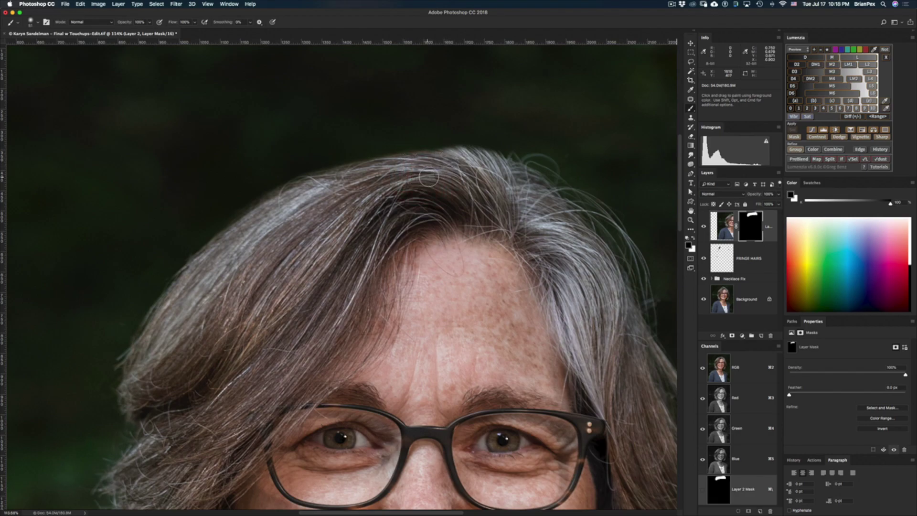
mouse_move(456, 162)
left_mouse_down()
mouse_move(444, 155)
mouse_move(415, 166)
left_mouse_up()
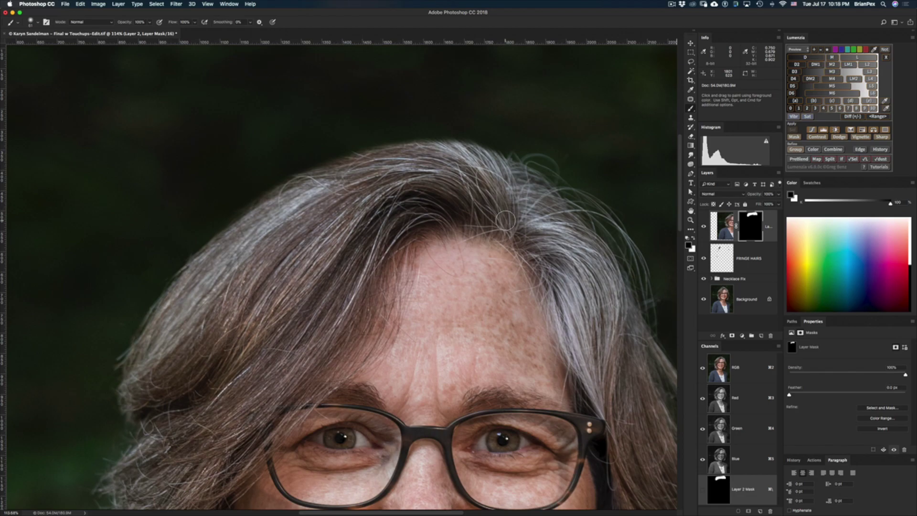
Examine the masked crown edge and its blend with the surrounding hair, both close up and from farther out.
key("super+minus")
key("super+minus")
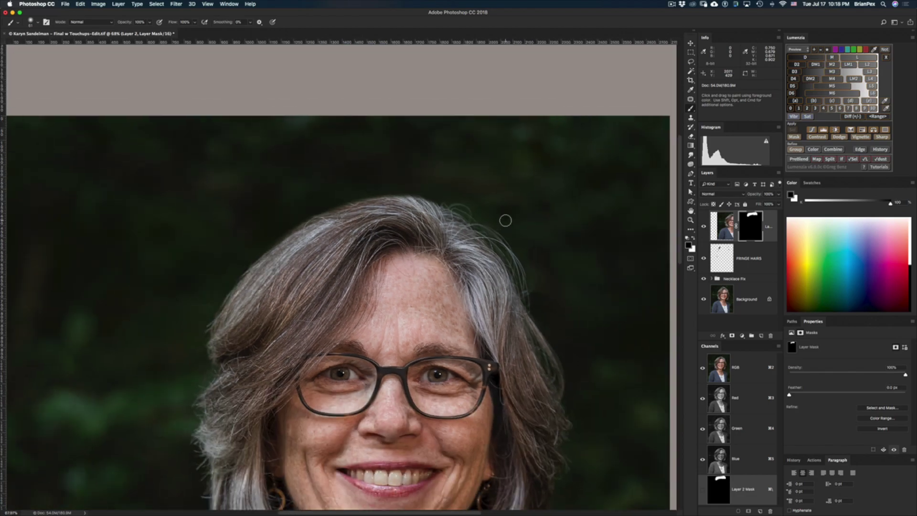
key("super+plus")
key("super+plus")
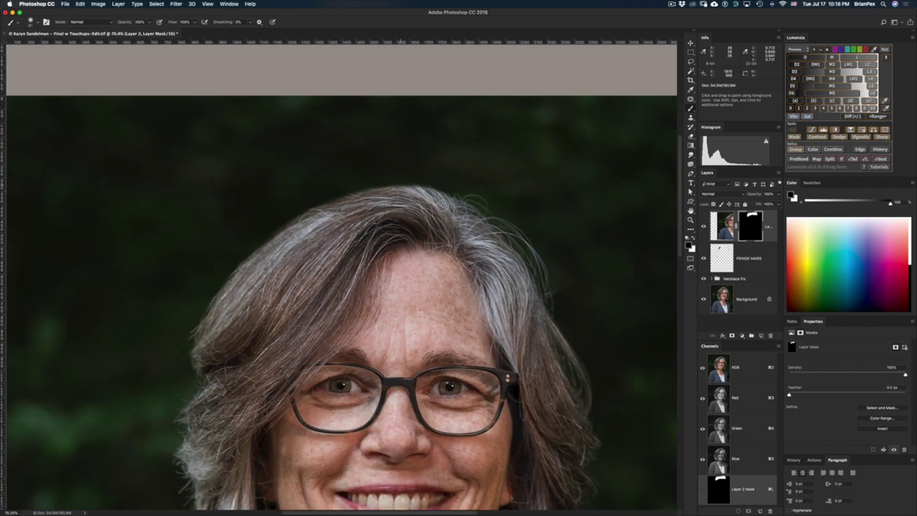
scroll(443, 206, "right", 2)
scroll(442, 206, "up", 1)
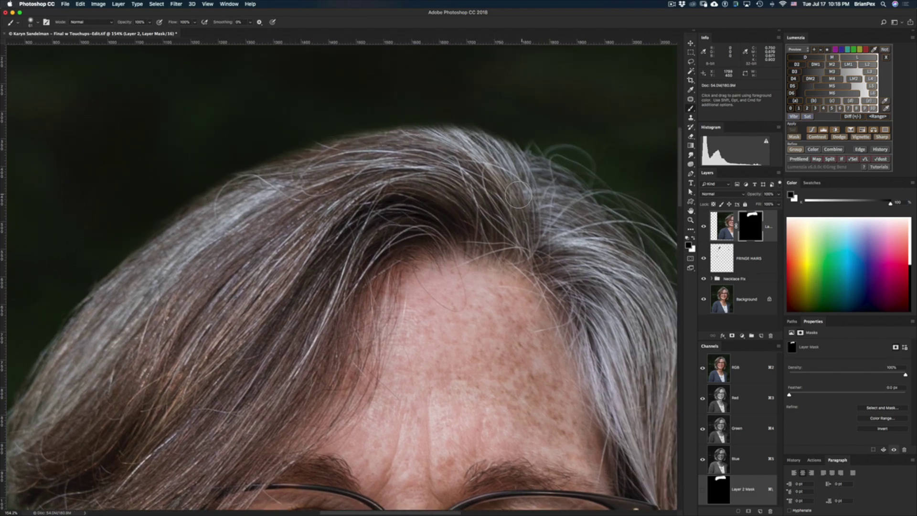
key("super+minus")
key("super+minus")
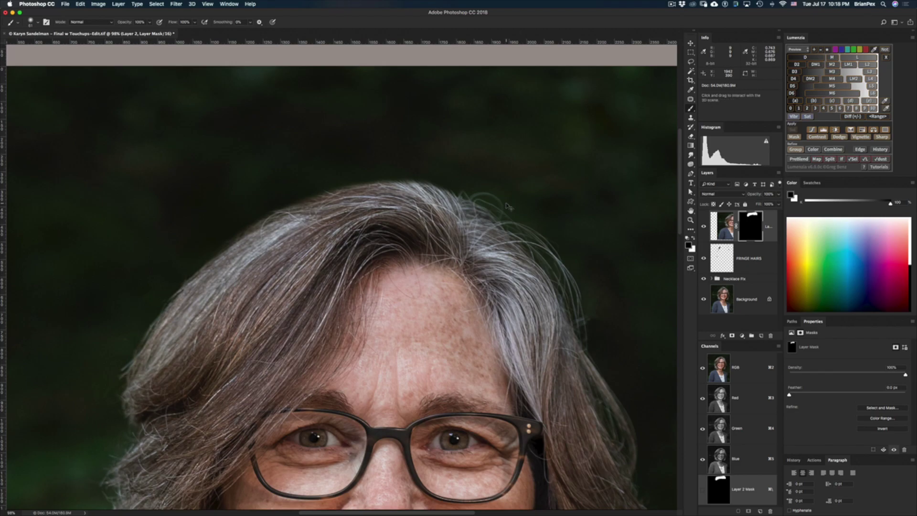
Create a new layer named HAIR DETAIL above the masked merged layer.
key("super+shift+n")
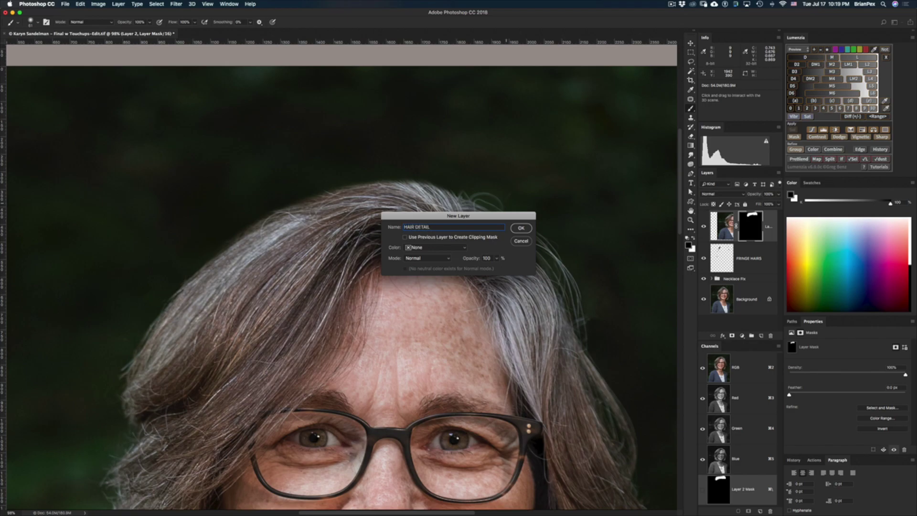
key("Return")
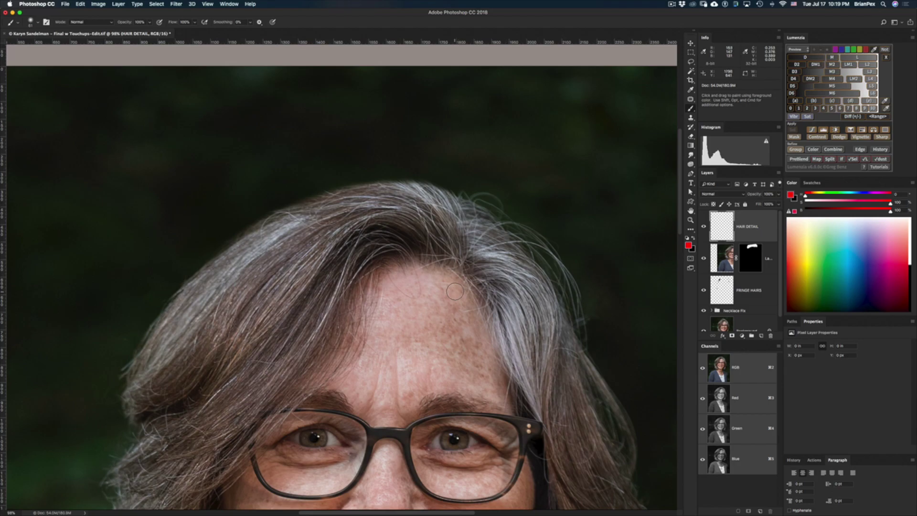
Set up a very fine brush at reduced opacity and sample a grey from the hair at the crown.
key("z")
mouse_move(437, 250)
left_mouse_down()
mouse_move(466, 247)
mouse_move(448, 247)
left_mouse_up()
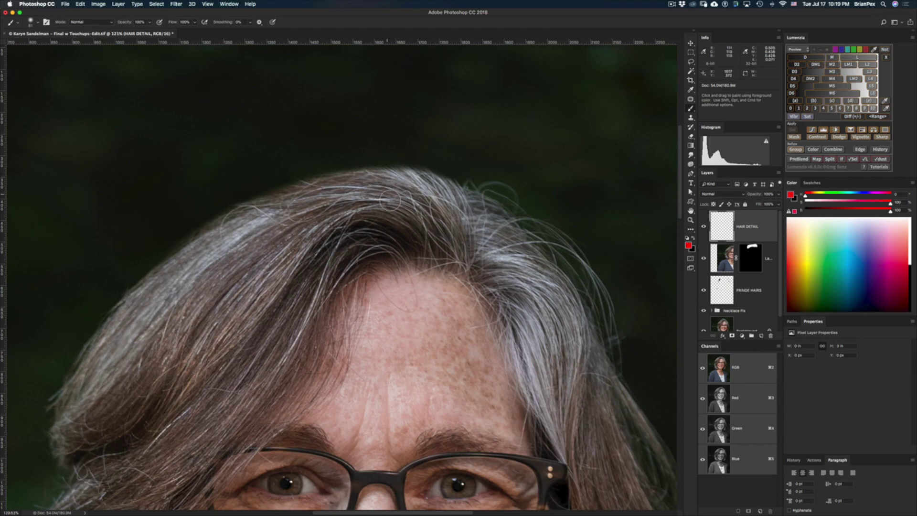
mouse_move(409, 197)
left_mouse_down()
mouse_move(444, 197)
mouse_move(383, 202)
mouse_move(456, 225)
mouse_move(421, 235)
left_mouse_up()
key("b")
left_click_drag(505, 168, 464, 173)
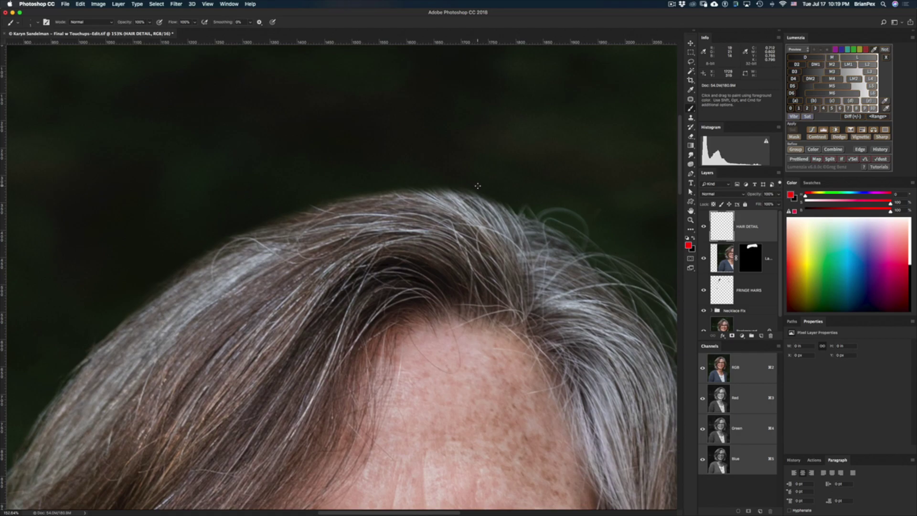
key("alt")
left_click(492, 203, "alt")
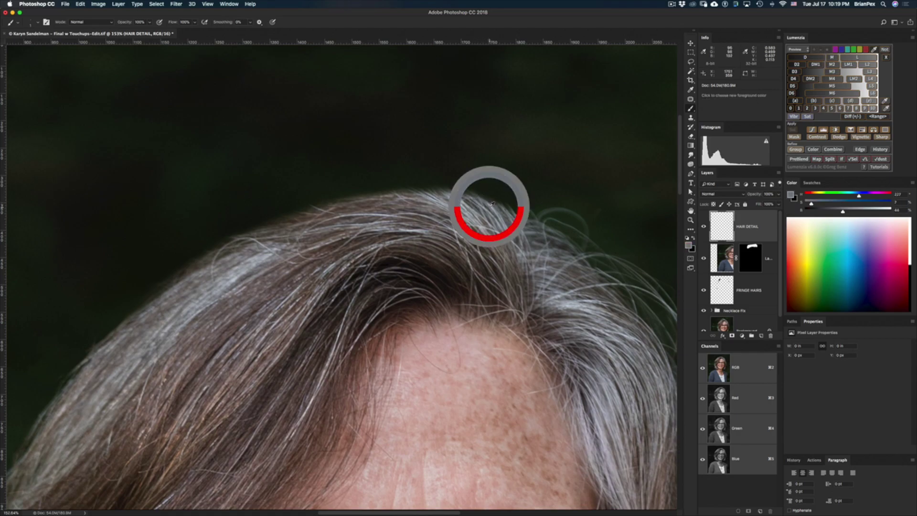
left_click(491, 203, "alt")
left_click(491, 203, "alt")
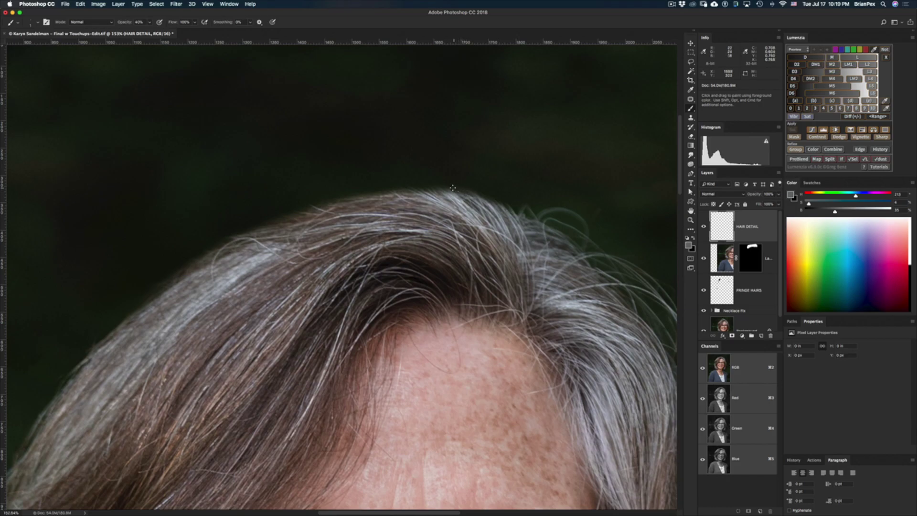
Paint fine strands along the top of the crown on the HAIR DETAIL layer, resampling nearby light and dark hair colors.
mouse_move(438, 178)
left_mouse_down()
mouse_move(460, 194)
mouse_move(425, 184)
mouse_move(441, 197)
mouse_move(374, 194)
left_mouse_up()
left_click(431, 196, "alt")
left_click(417, 189, "alt")
left_click(396, 195, "alt")
left_click(388, 194, "alt")
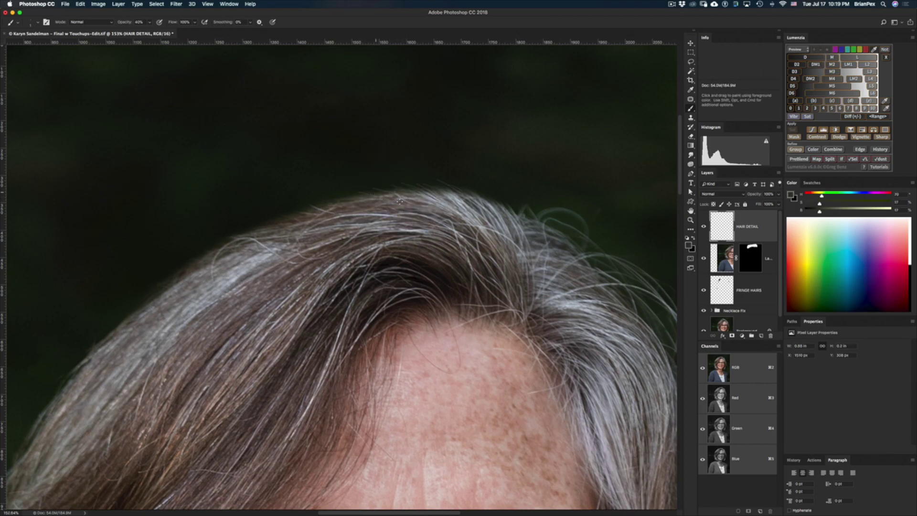
left_click_drag(355, 191, 389, 199)
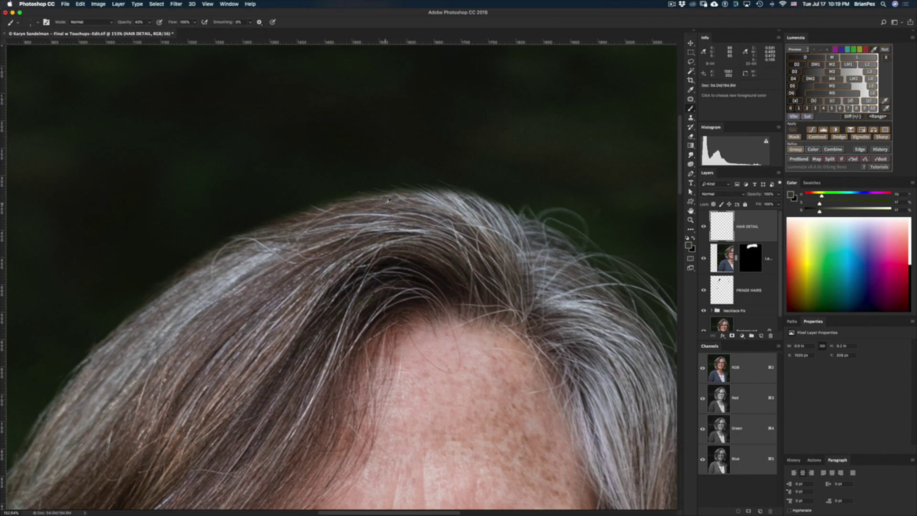
left_click(374, 211, "alt")
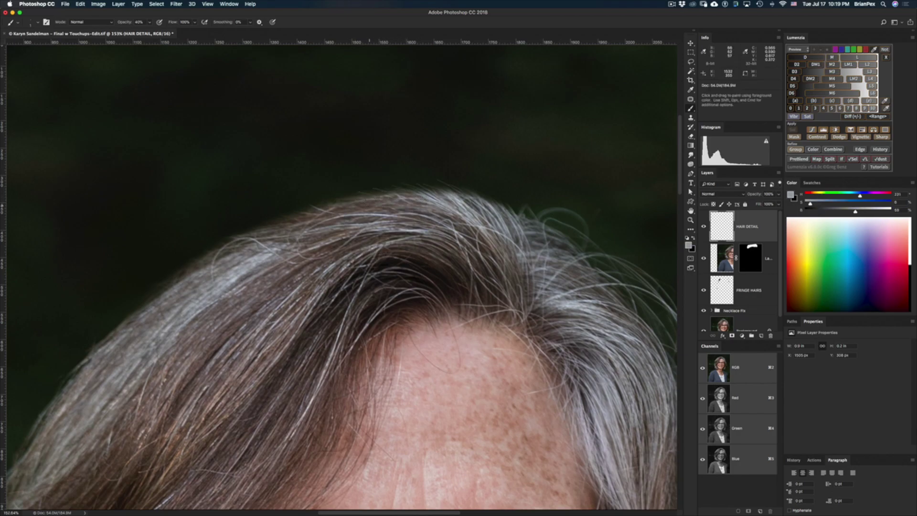
left_click_drag(356, 198, 333, 198)
Add fine strands along the crown's outline toward the remaining flyaways near the part, matching colors sampled from adjacent hair.
left_click_drag(482, 198, 470, 185)
mouse_move(502, 221)
left_mouse_down()
mouse_move(483, 195)
mouse_move(523, 212)
left_mouse_up()
left_click(500, 209, "alt")
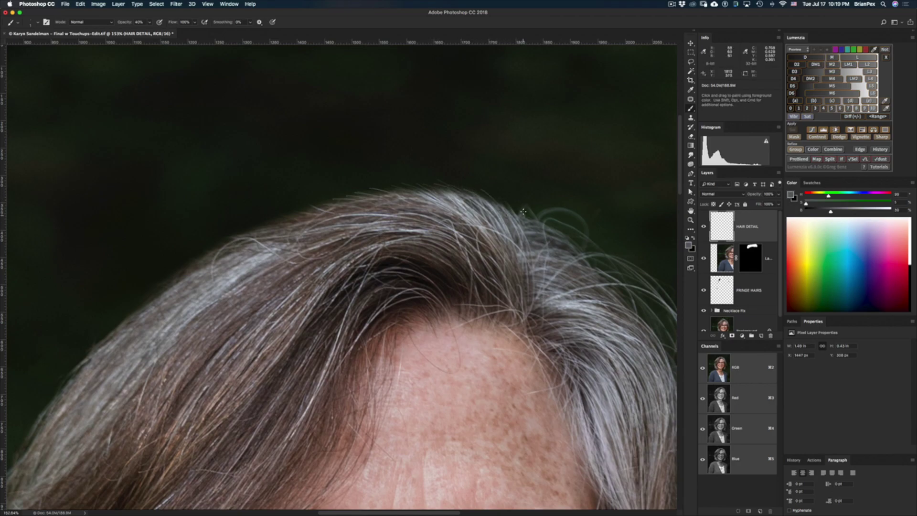
left_click(494, 195, "alt")
left_click(474, 202, "alt")
Try a long stray strand rising from the crown into the background and undo it.
left_click_drag(424, 183, 468, 98)
key("super+z")
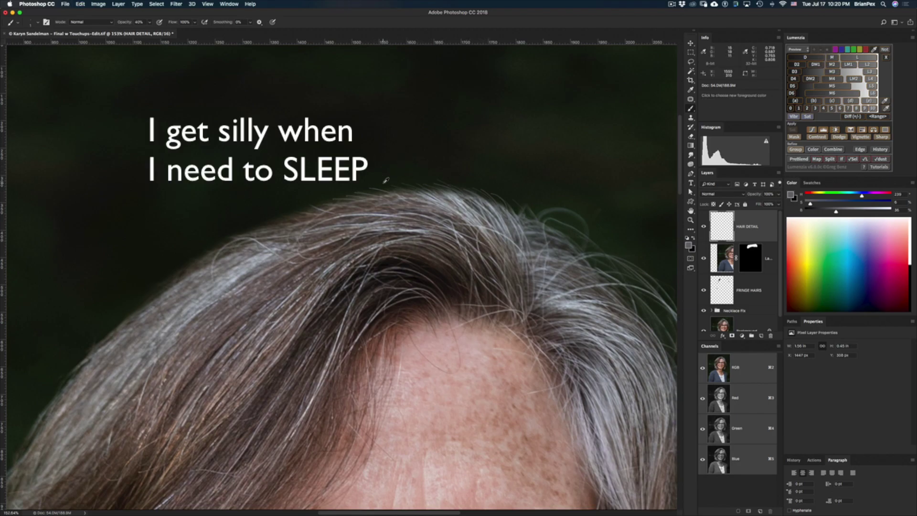
Paint fine strands along the crown's outline toward the side opposite the part, resampling brown and light grey tones from nearby hair.
left_click(384, 214, "alt")
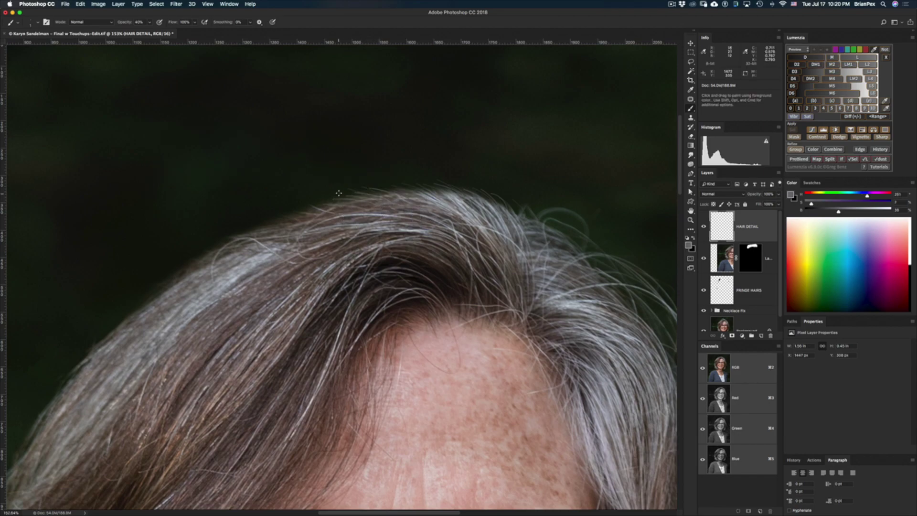
left_click(339, 215, "alt")
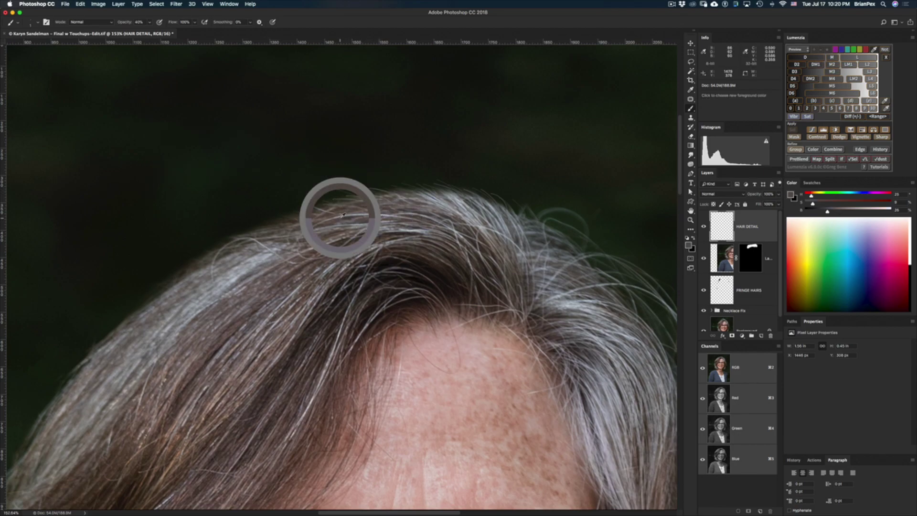
left_click(317, 214, "alt")
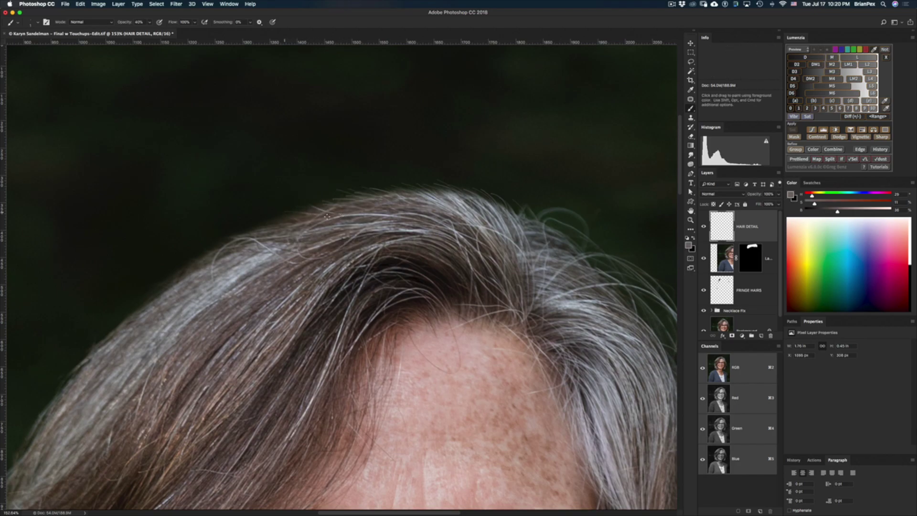
left_click(329, 210, "alt")
left_click(328, 210, "alt")
left_click(298, 213, "alt")
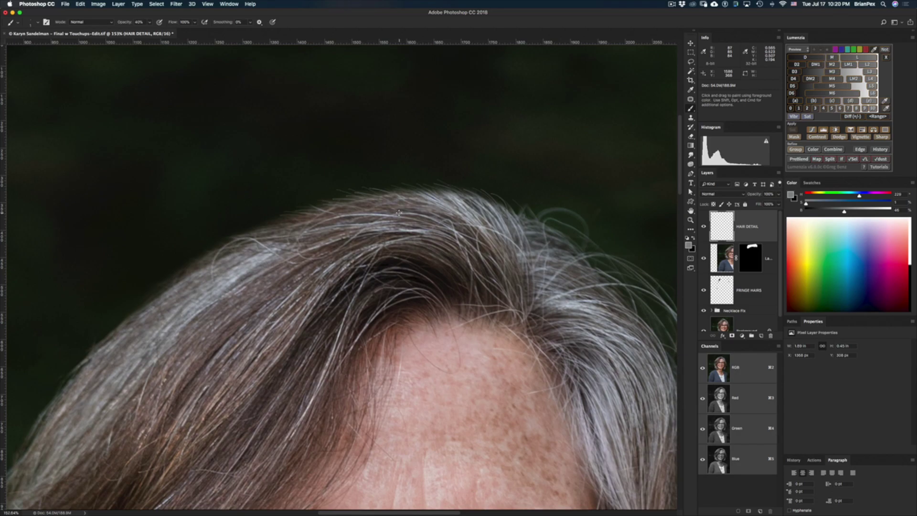
left_click(444, 202, "alt")
left_click_drag(288, 234, 237, 234)
left_click(306, 227, "alt")
Set the brush size to 2 px and its opacity to 20%.
right_click(471, 184)
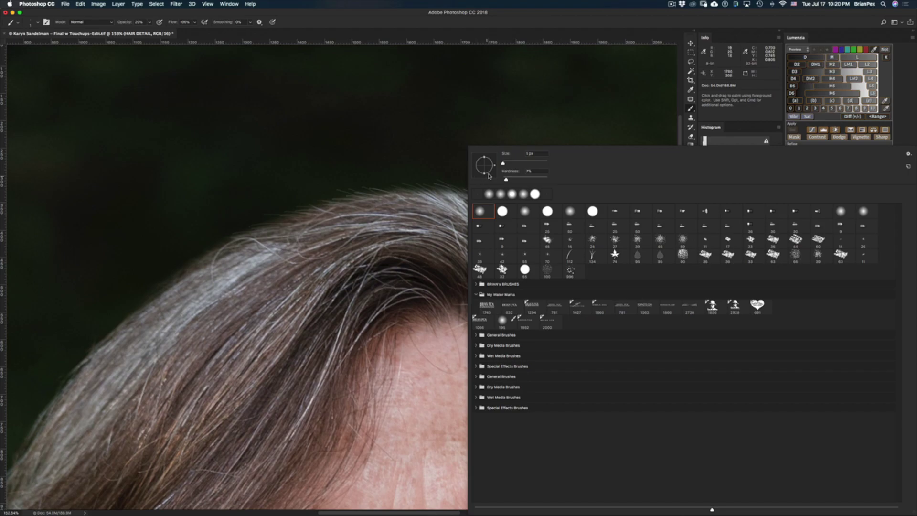
left_click(530, 153)
type("2")
key("Return")
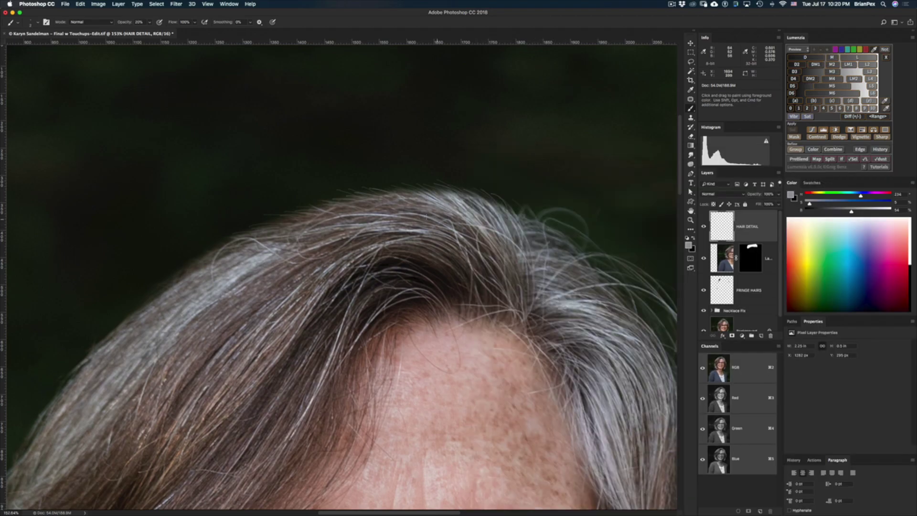
Paint light strands at 30% opacity down the sloping hair outline beside the crown, using a sampled grey and redoing one stroke.
key("alt")
left_click(261, 254, "alt")
left_click_drag(199, 259, 232, 256)
key("super+z")
mouse_move(191, 264)
left_mouse_down()
mouse_move(229, 253)
mouse_move(191, 265)
mouse_move(212, 260)
left_mouse_up()
left_click_drag(163, 286, 208, 267)
left_click_drag(165, 288, 193, 276)
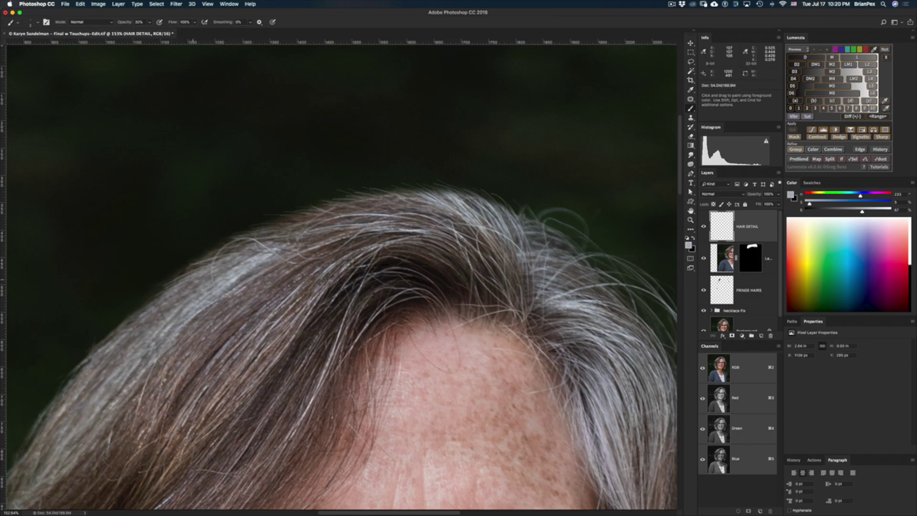
Continue the strands farther down the sloping outline, matching sampled hair colors and undoing an unwanted stroke.
left_click(237, 282, "alt")
mouse_move(155, 295)
left_mouse_down()
mouse_move(112, 320)
mouse_move(94, 347)
left_mouse_up()
left_click(153, 312, "alt")
left_click_drag(142, 309, 125, 321)
left_click(148, 312, "alt")
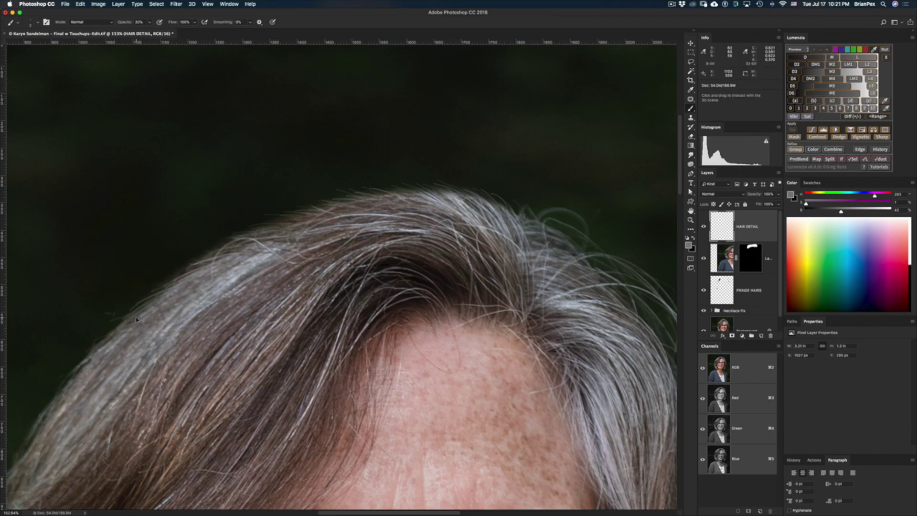
key("super+z")
left_click(140, 312, "alt")
left_click(111, 342, "alt")
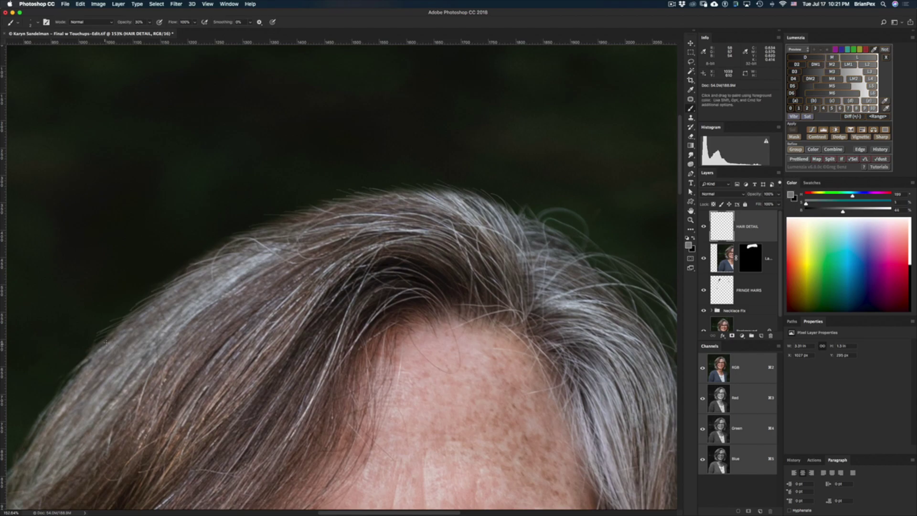
left_click_drag(94, 347, 77, 359)
Paint strands along the lower side outline with light tones, plus a dark brown strand back up toward the crown.
left_click_drag(157, 343, 318, 254)
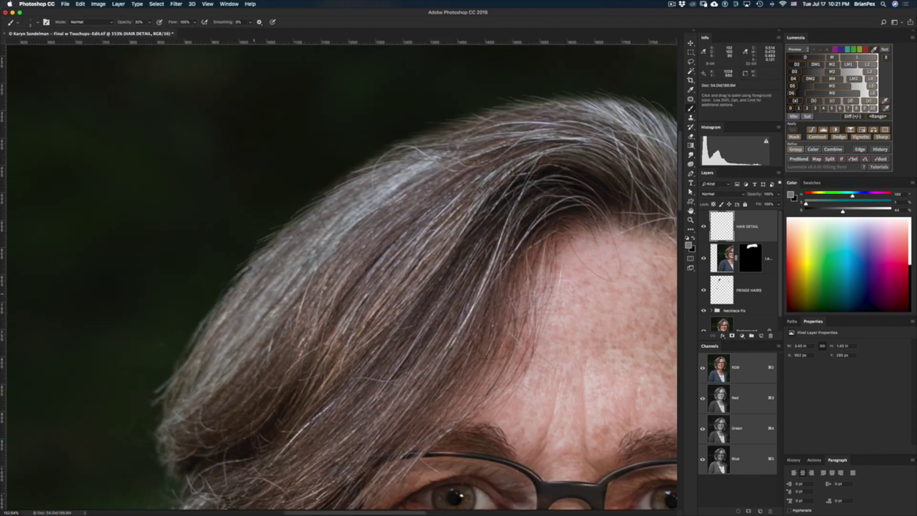
left_click(275, 250, "alt")
left_click_drag(236, 274, 188, 316)
left_click(236, 303, "alt")
left_click(223, 308, "alt")
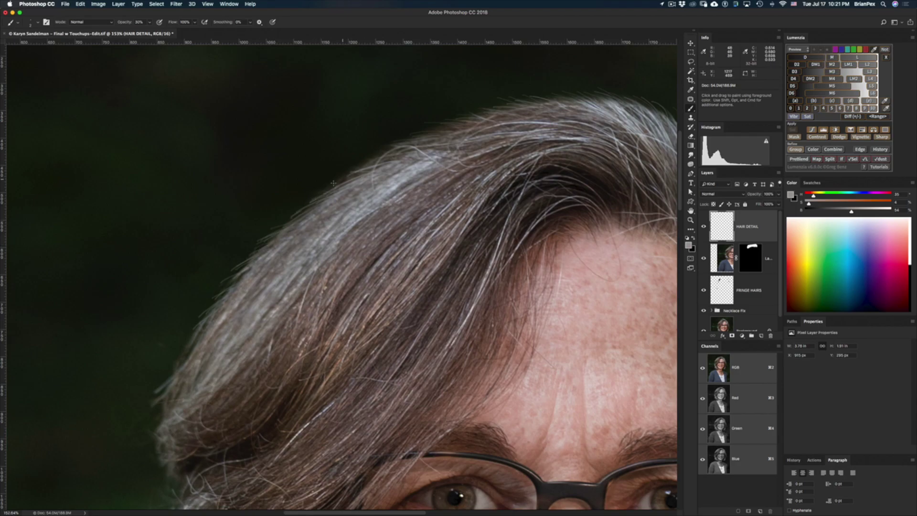
left_click(375, 173, "alt")
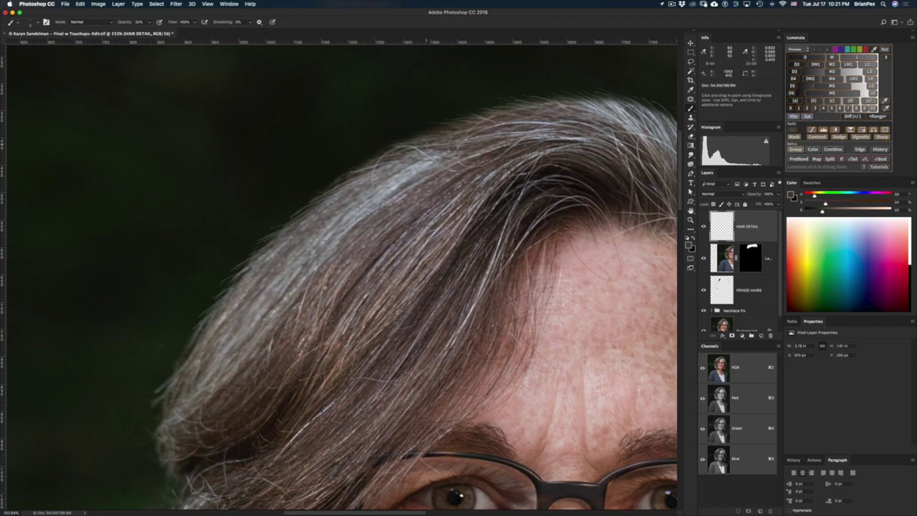
left_click_drag(360, 163, 468, 123)
Paint fine strands around the flyaways at the part, resampling greys from the neighbouring hair.
left_click_drag(487, 193, 231, 262)
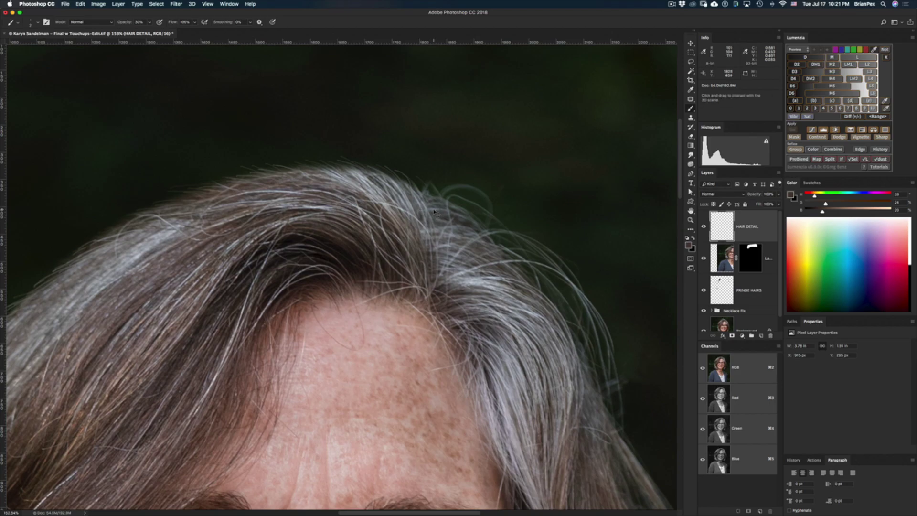
left_click(472, 216, "alt")
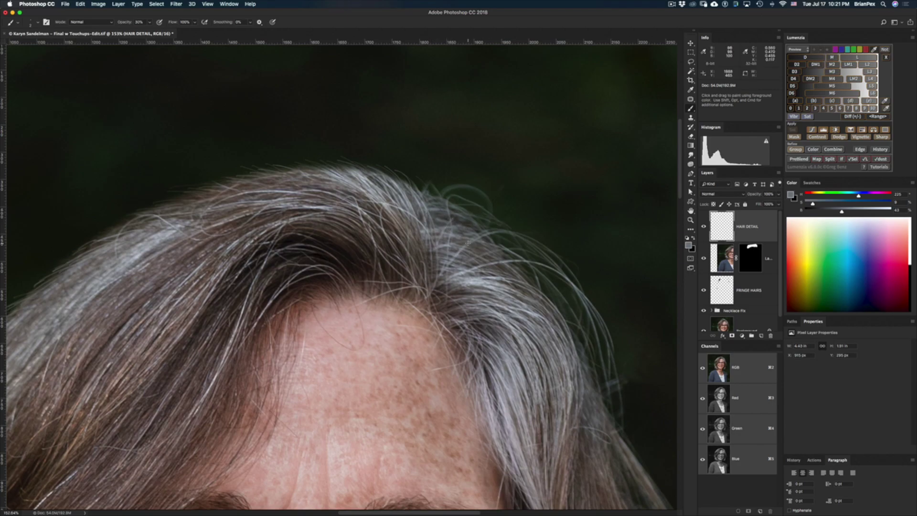
left_click(467, 245, "alt")
left_click(467, 242, "alt")
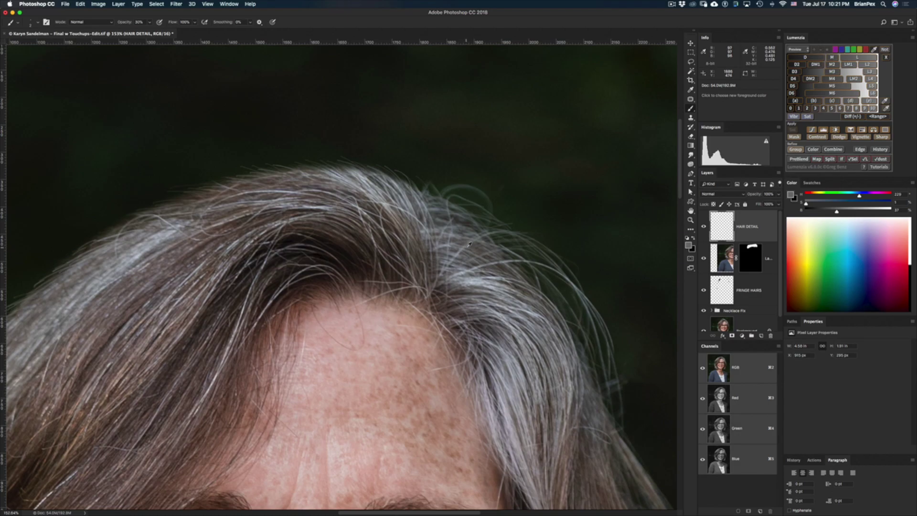
left_click(454, 206, "alt")
left_click(425, 204, "alt")
left_click(433, 213, "alt")
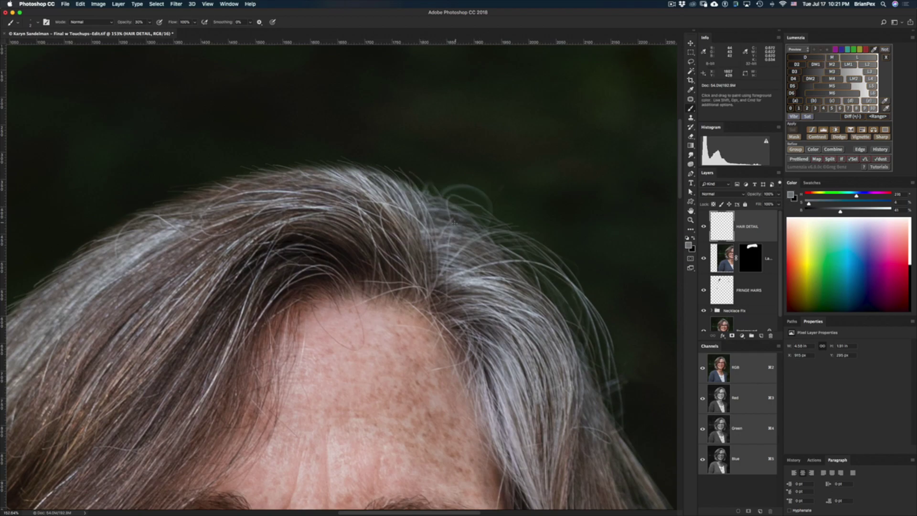
left_click(396, 185, "alt")
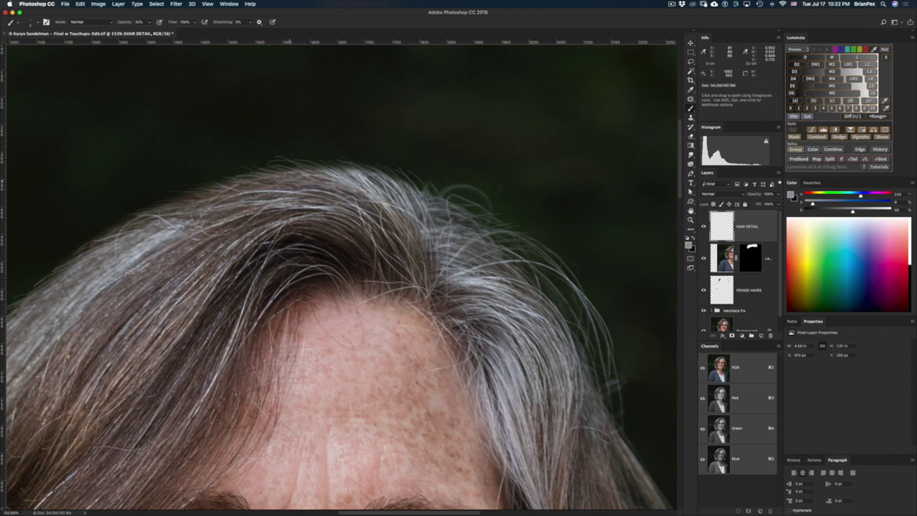
Add more fine strands across the top of the crown and over to the part with colors sampled along the way.
left_click(204, 203, "alt")
left_click(345, 179, "alt")
left_click(403, 203, "alt")
left_click(404, 203, "alt")
left_click(433, 215, "alt")
left_click(470, 229, "alt")
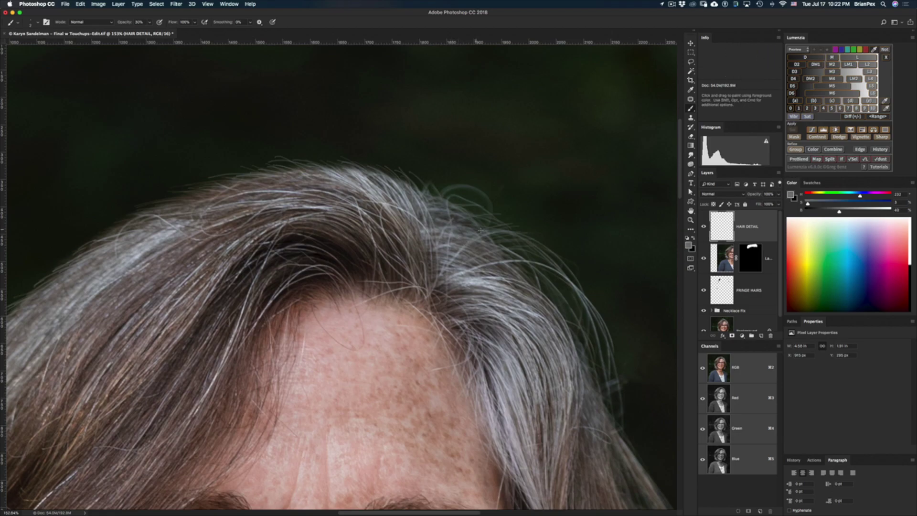
Adjust the brush size and paint sampled grey strands into the hair just past the part, undoing the last stroke.
left_click(485, 252, "alt")
left_click(521, 253, "ctrl+alt")
left_click_drag(483, 245, 520, 253)
left_click(471, 236, "alt")
mouse_move(475, 235)
left_mouse_down()
mouse_move(510, 231)
mouse_move(453, 238)
mouse_move(466, 246)
left_mouse_up()
key("super+z")
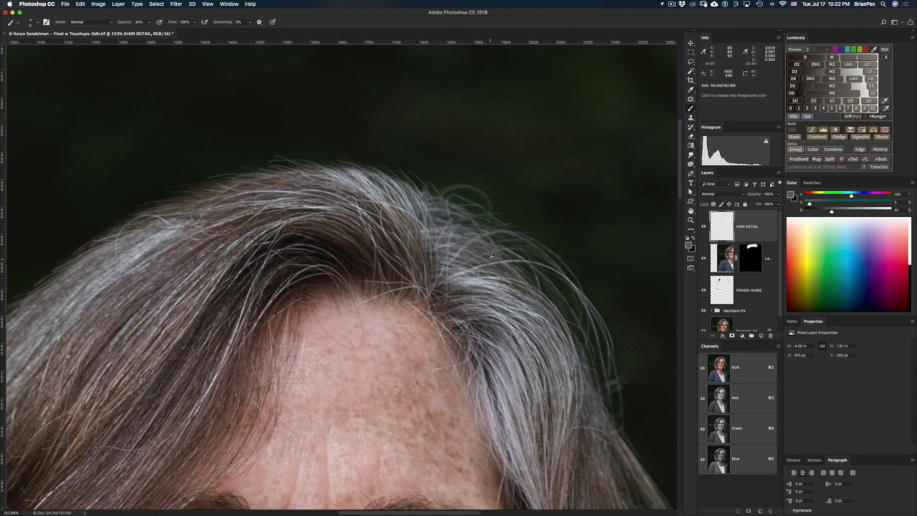
Paint strands through the loose hairs past the part at 40% opacity, sampling adjacent greys and undoing one stroke.
left_click(493, 244, "alt")
left_click(508, 275, "alt")
key("super+z")
mouse_move(535, 274)
left_mouse_down()
mouse_move(517, 277)
mouse_move(545, 283)
left_mouse_up()
left_click(507, 281, "alt")
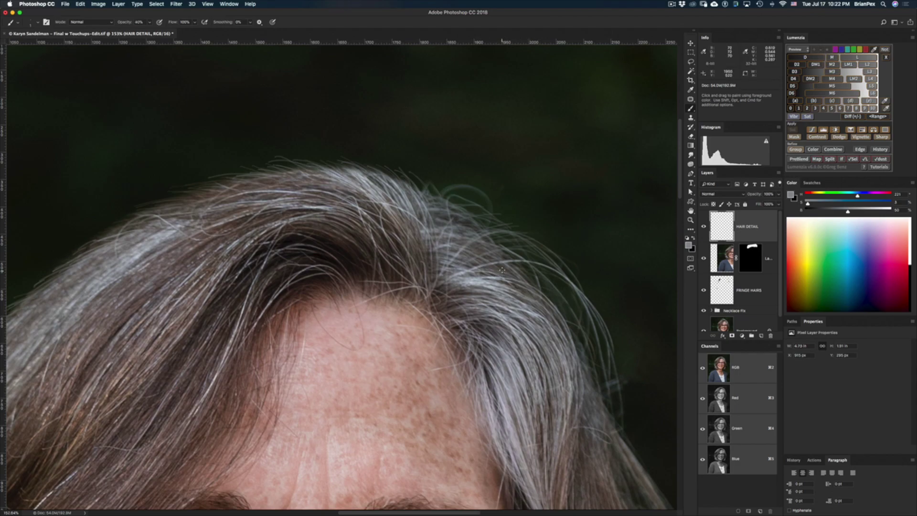
left_click(508, 261, "alt")
left_click(509, 260, "alt")
Compare the hair with the HAIR DETAIL layer hidden and shown.
scroll(332, 200, "down", 3)
scroll(331, 200, "left", 3)
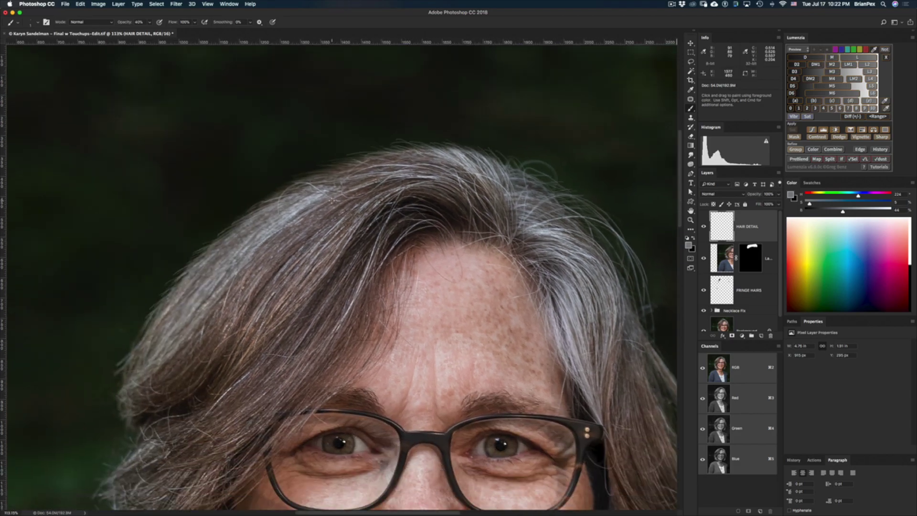
left_click(704, 227)
left_click(704, 227)
left_click(703, 227)
left_click(704, 227)
left_click(703, 227)
left_click(704, 227)
Apply a slight Gaussian Blur to the HAIR DETAIL layer.
left_click(176, 4)
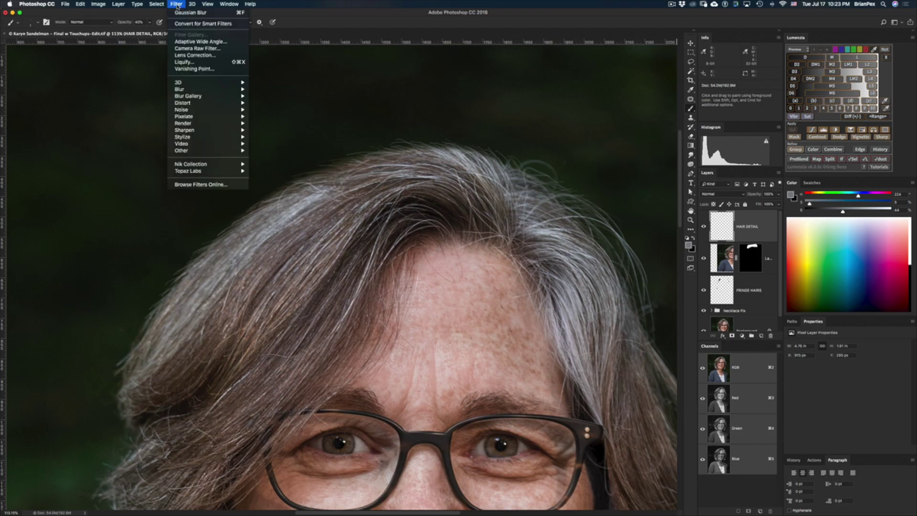
mouse_move(196, 90)
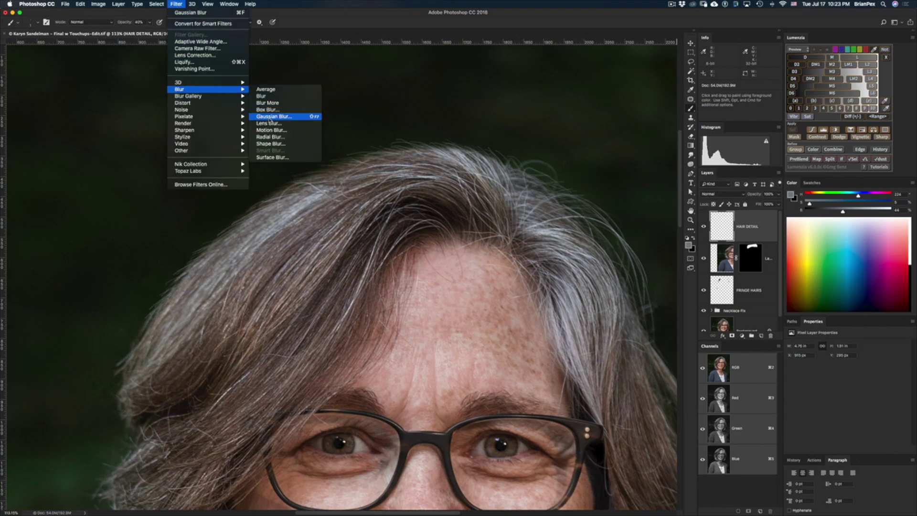
left_click(271, 117)
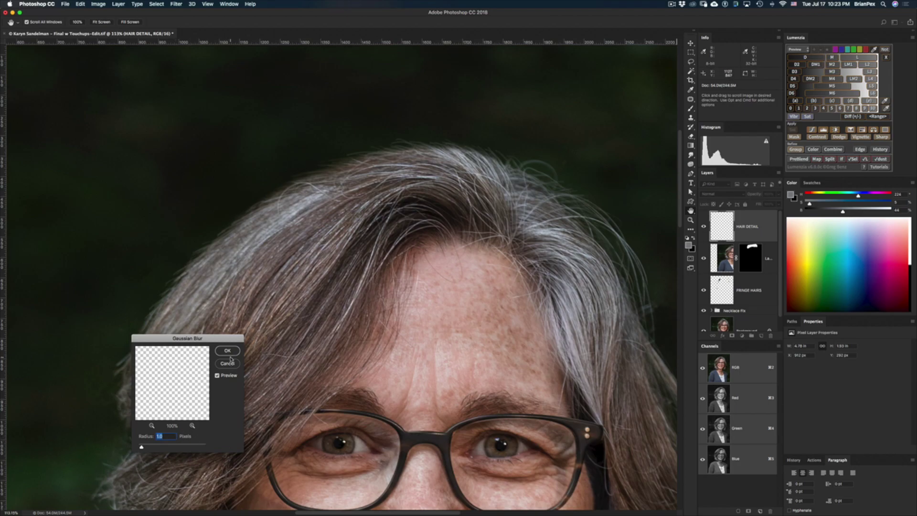
type("0")
key("Tab")
left_click(228, 351)
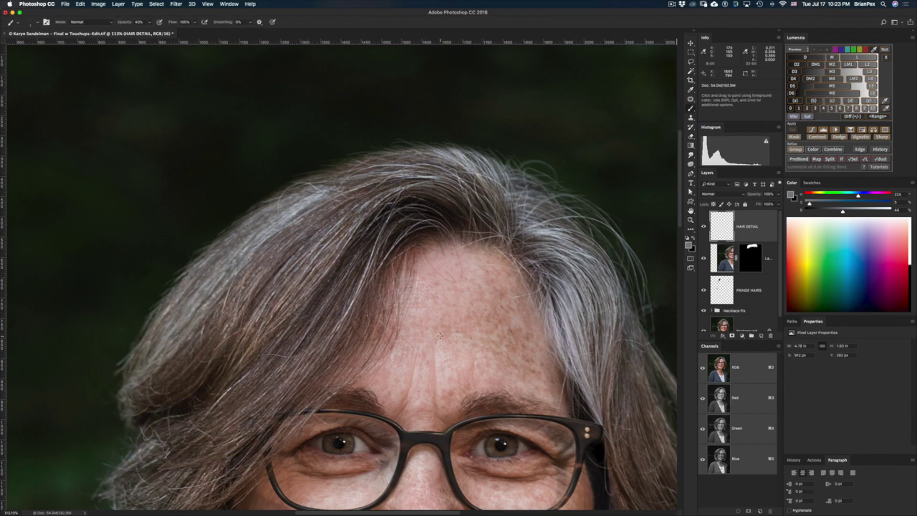
Check the blurred HAIR DETAIL strands against the whole head by hiding and showing the layer.
scroll(440, 335, "down", 3)
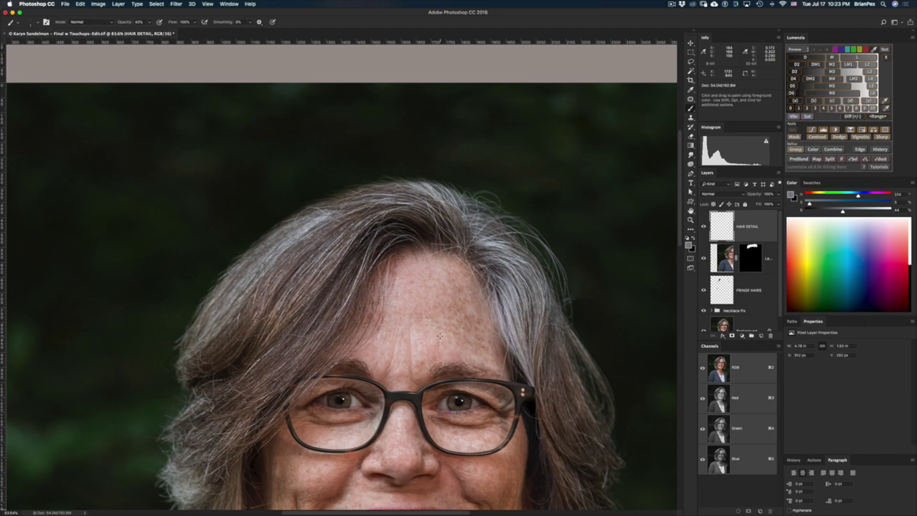
scroll(440, 335, "down", 2)
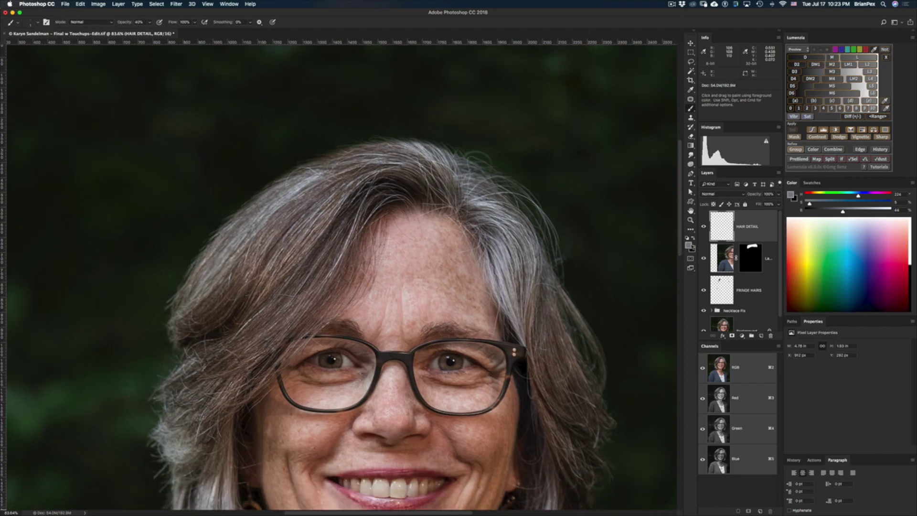
left_click(704, 227)
left_click(704, 229)
Duplicate the HAIR DETAIL layer and set the copy's opacity to 50%.
key("super+j")
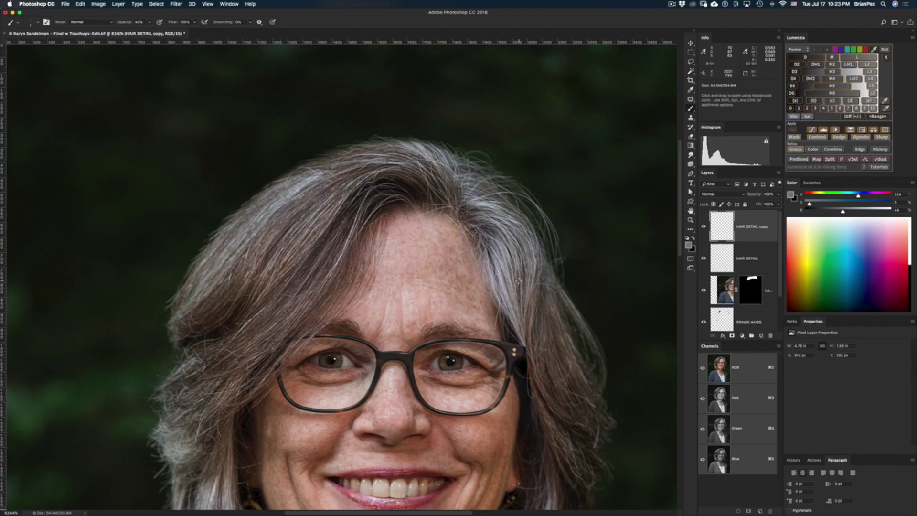
key("m")
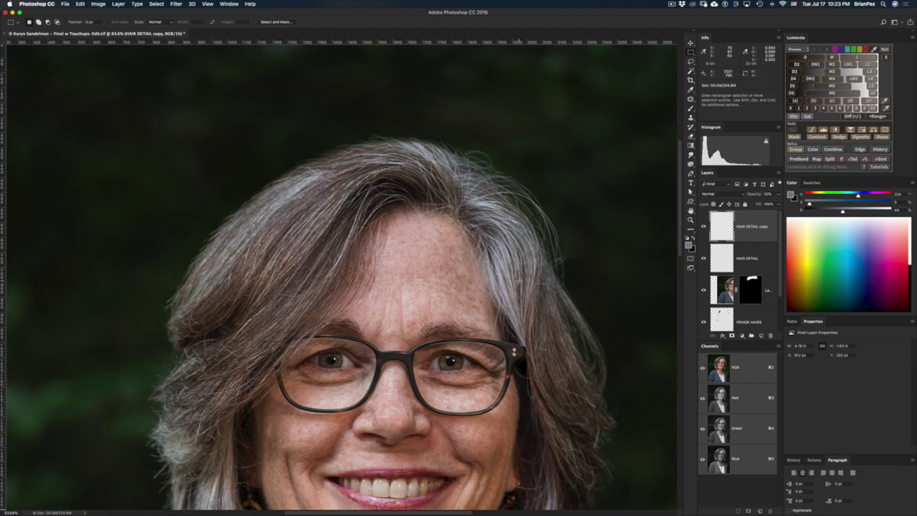
key("v")
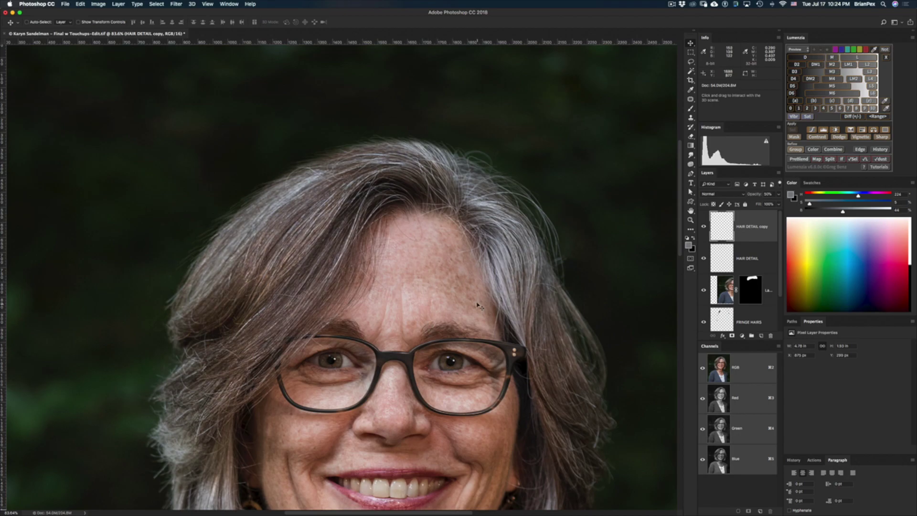
Erase the HAIR DETAIL copy's strands along the outer sloping edge of the hair opposite the part with a soft eraser.
key("b")
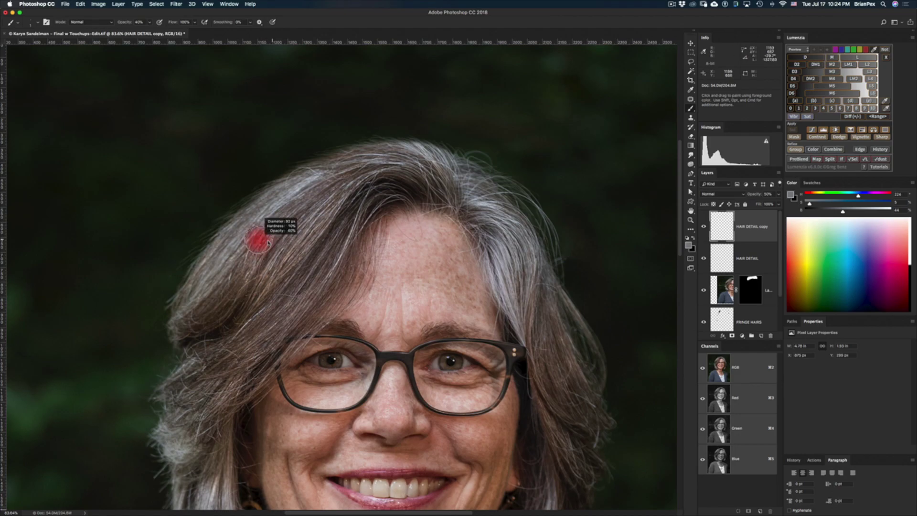
key("e")
mouse_move(207, 256)
left_mouse_down()
mouse_move(218, 255)
mouse_move(191, 253)
mouse_move(181, 276)
left_mouse_up()
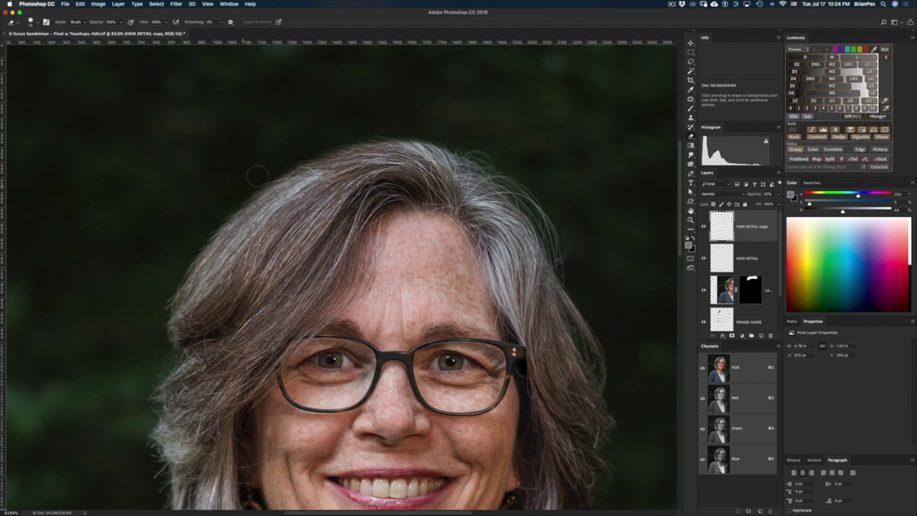
mouse_move(273, 157)
left_mouse_down()
mouse_move(284, 153)
mouse_move(181, 264)
left_mouse_up()
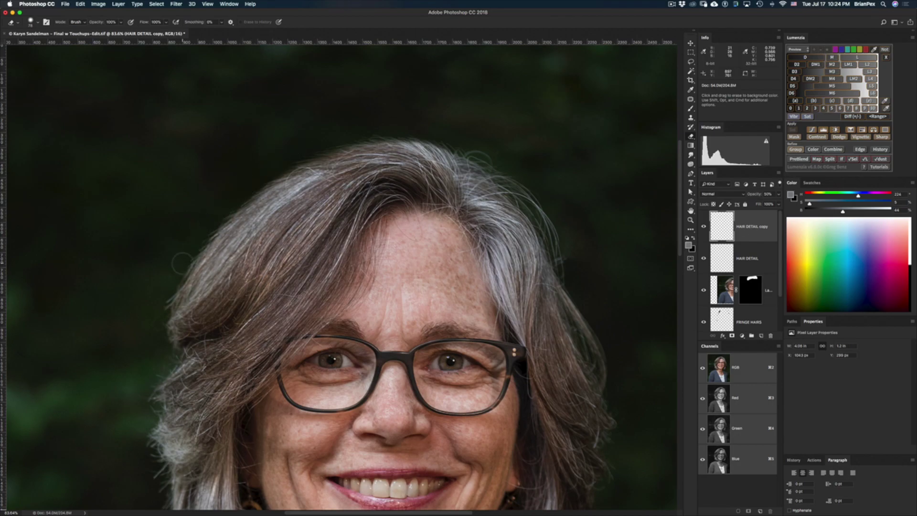
Group the HAIR DETAIL and HAIR DETAIL copy layers.
left_click(743, 264)
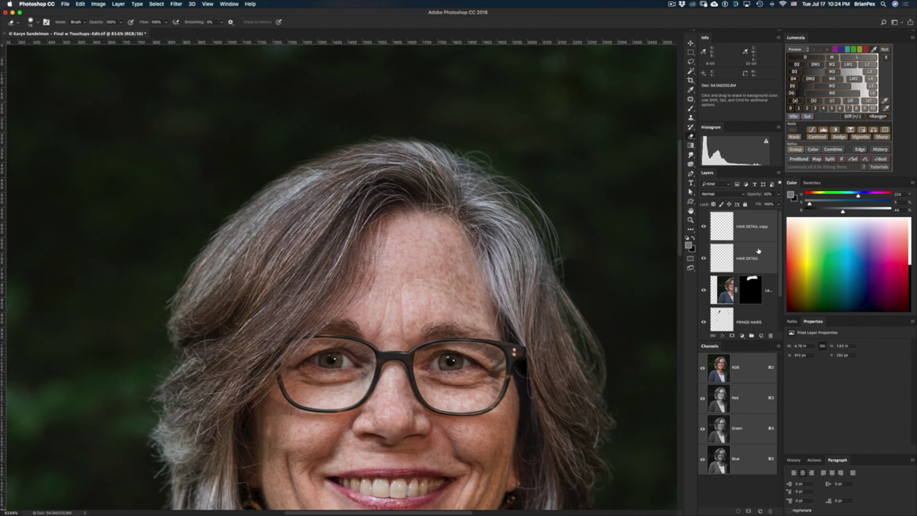
key("super+g")
Compare the portrait with the hair detail group hidden and shown, and view the whole image.
left_click(705, 216)
left_click(706, 216)
left_click(706, 216)
left_click(705, 216)
left_click(705, 216)
left_click(705, 216)
left_click(705, 216)
left_click(706, 216)
key("super+0")
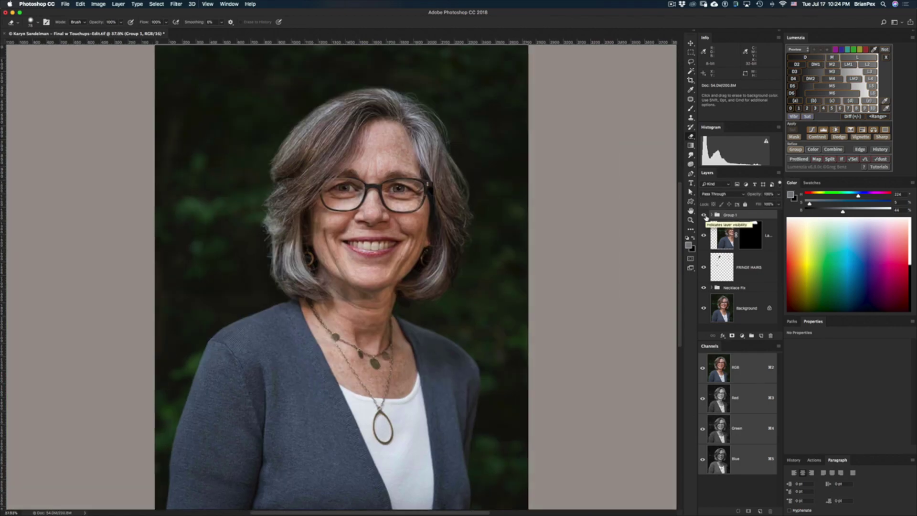
Group the FRINGE HAIRS layer, the masked merged layer and Group 1, and name the new group HAIR.
left_click(706, 216)
left_click(705, 216)
left_click(750, 277)
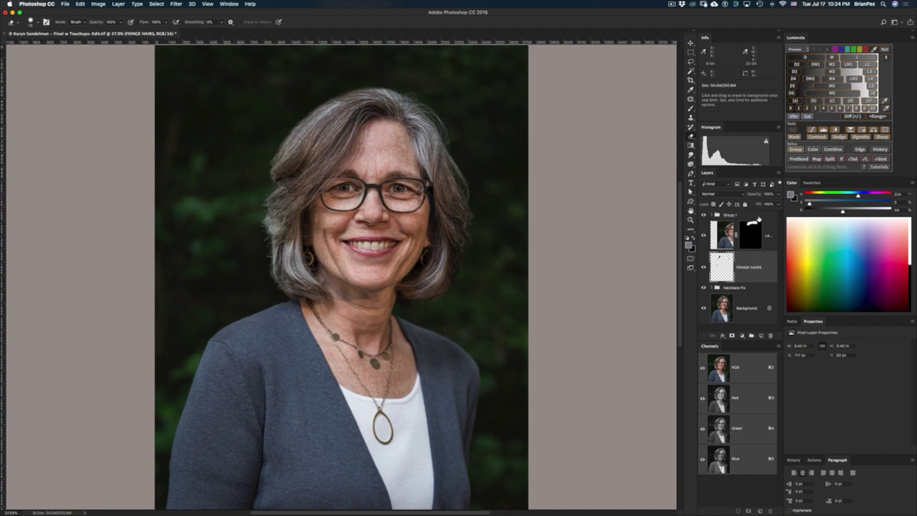
left_click(752, 217)
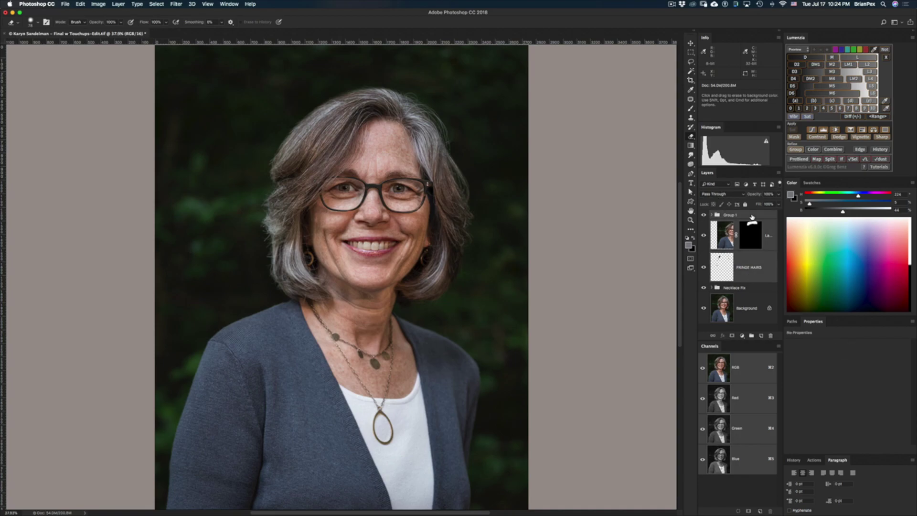
key("super+g")
double_click(726, 215)
type("HAIR")
key("Return")
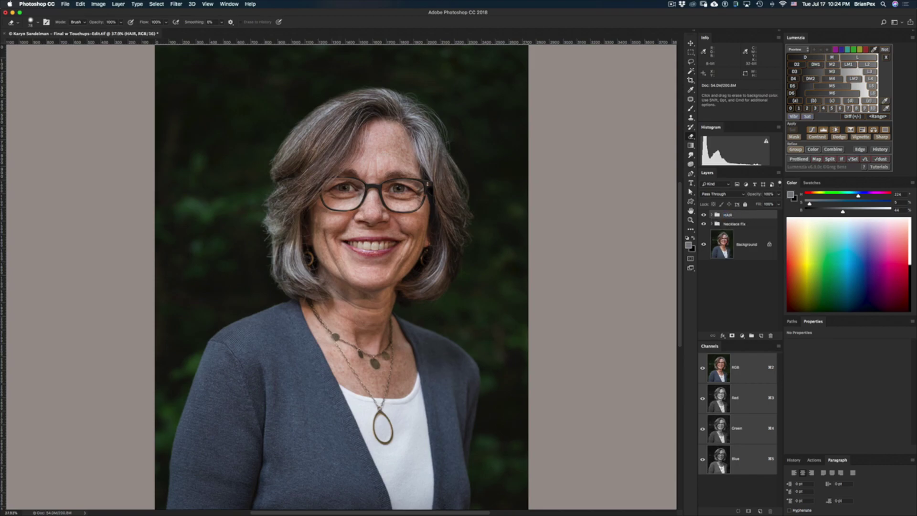
Compare the portrait with the HAIR and Necklace Fix groups hidden and shown.
left_click(703, 215)
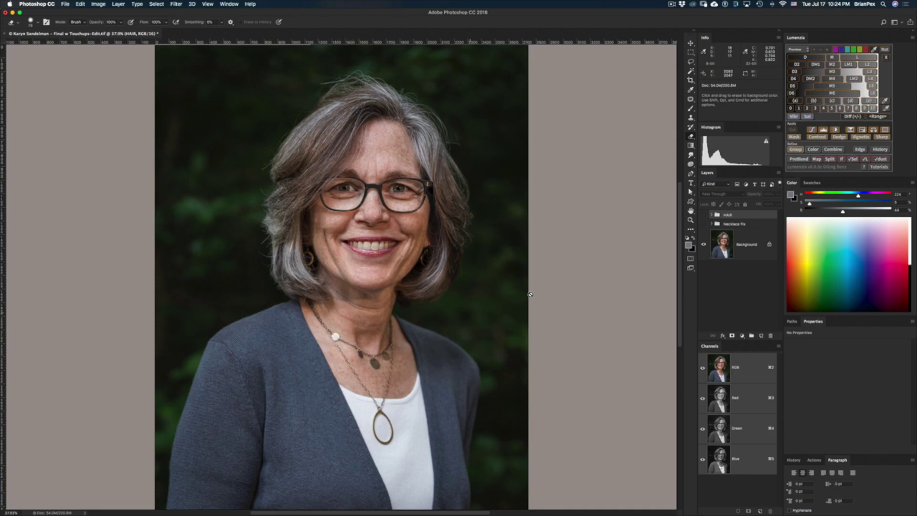
left_click(703, 223)
left_click(704, 216)
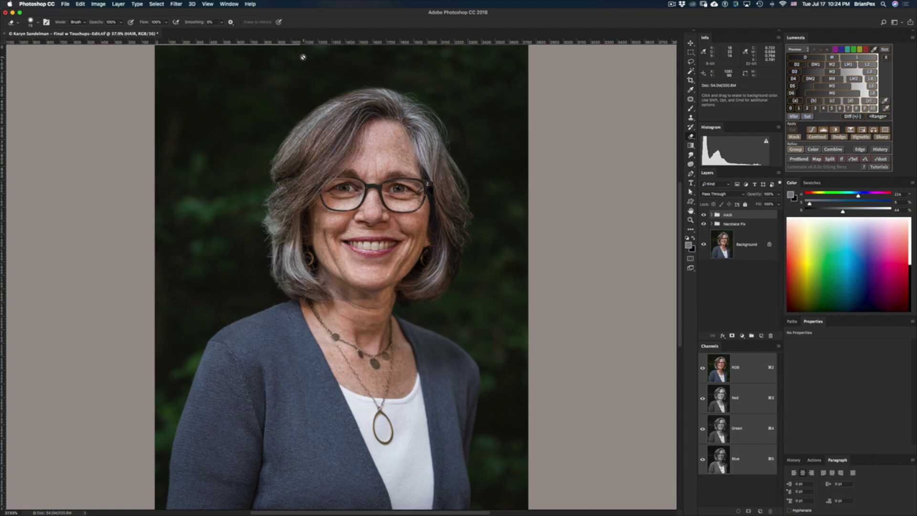
Merge a copy of all visible layers into a new layer above the HAIR group.
key("z")
left_click_drag(331, 86, 346, 87)
scroll(346, 89, "up", 3)
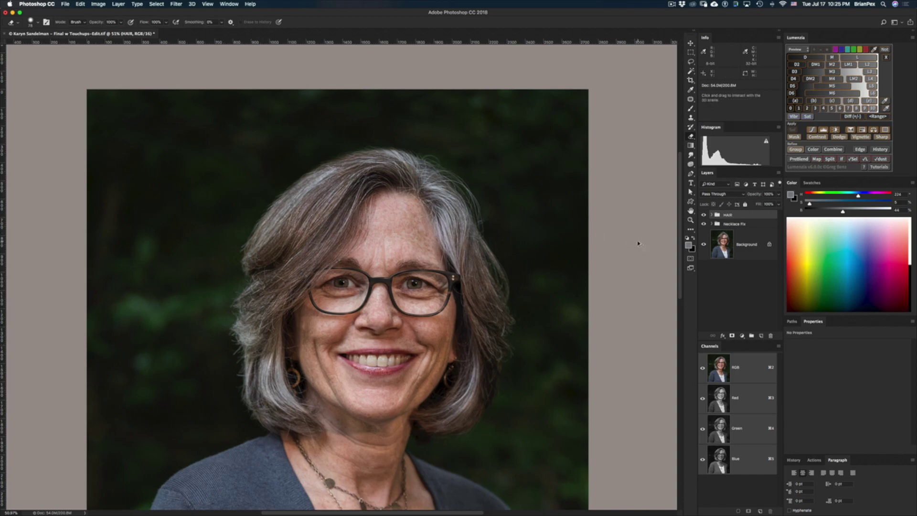
key("super+alt+shift+e")
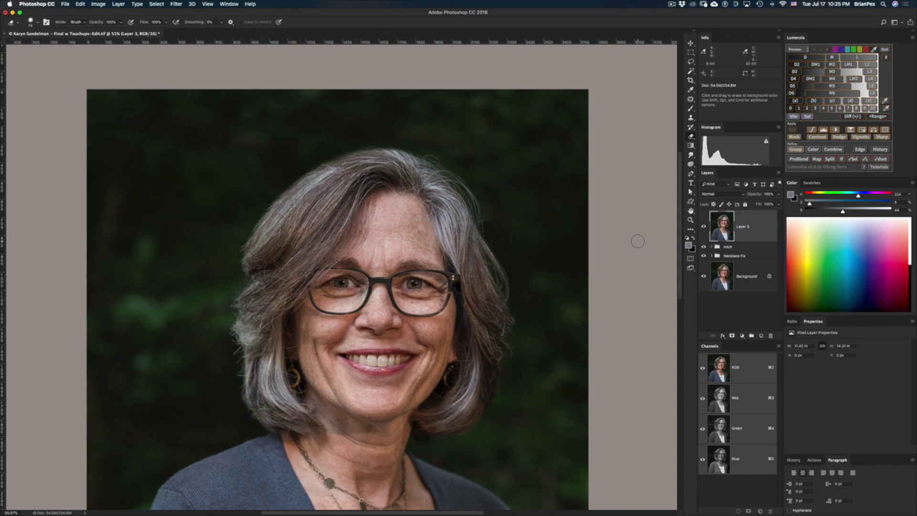
Patch the dark background directly above the crown on the merged layer using the Patch tool in Source mode.
key("j")
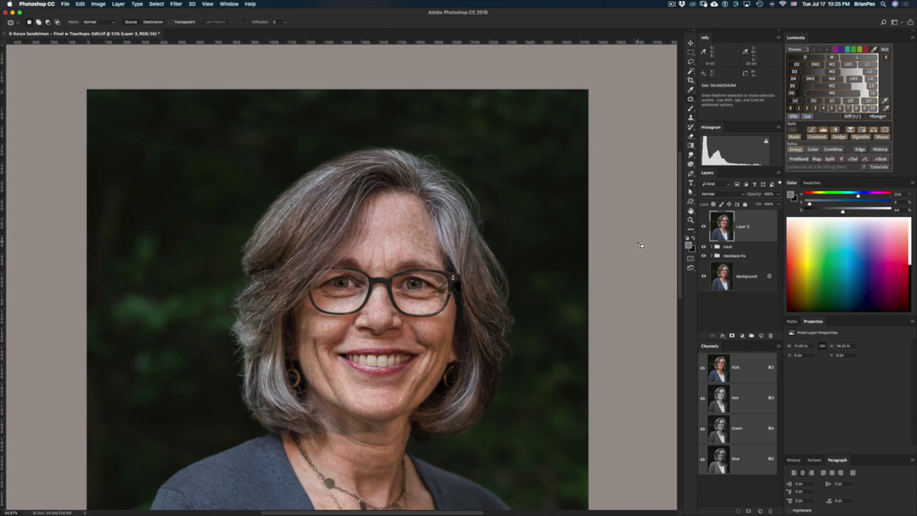
left_click(690, 99)
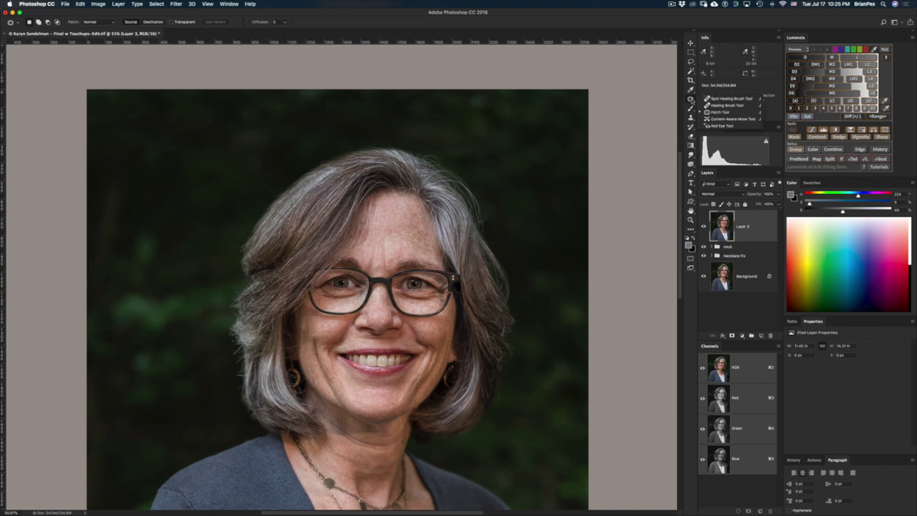
left_click(721, 112)
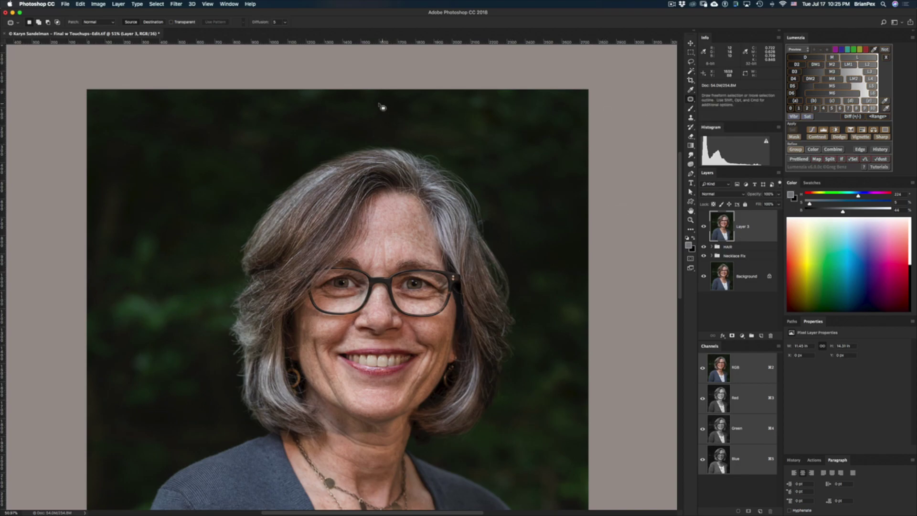
left_click(135, 25)
mouse_move(345, 94)
left_mouse_down()
mouse_move(262, 99)
mouse_move(234, 126)
mouse_move(232, 146)
mouse_move(241, 157)
mouse_move(270, 157)
mouse_move(436, 131)
mouse_move(409, 110)
mouse_move(332, 93)
mouse_move(331, 124)
mouse_move(286, 125)
mouse_move(191, 151)
left_mouse_up()
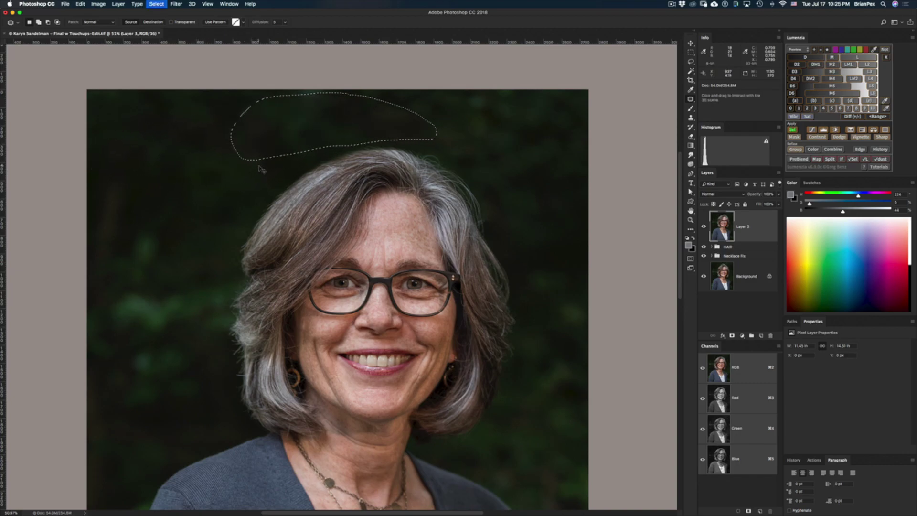
key("super+d")
Patch the background area to the upper left of the head with cleaner background, and clear the selection.
mouse_move(262, 100)
left_mouse_down()
mouse_move(235, 97)
mouse_move(194, 122)
mouse_move(187, 162)
mouse_move(225, 180)
mouse_move(278, 161)
mouse_move(294, 116)
mouse_move(261, 101)
left_mouse_up()
left_click_drag(222, 154, 149, 358)
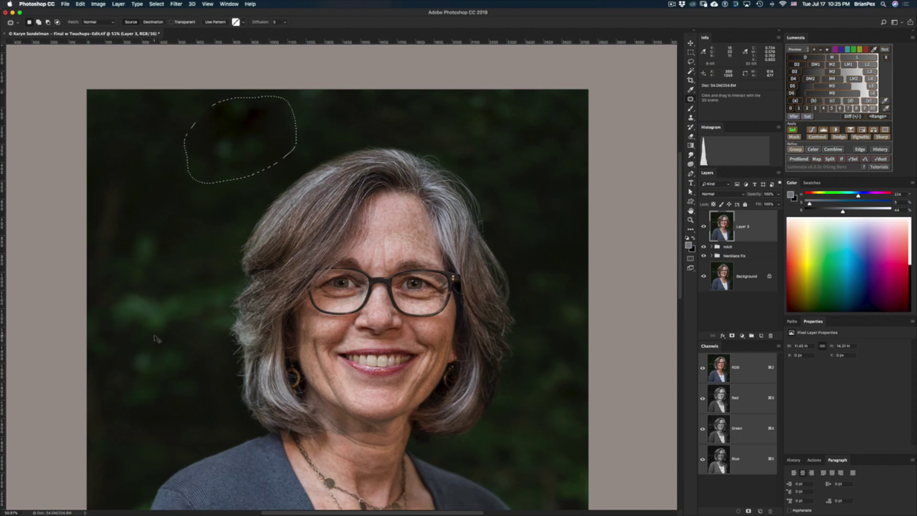
key("super+d")
Patch the remaining uneven background above the crown and to the upper right of the head.
mouse_move(274, 177)
left_mouse_down()
mouse_move(248, 98)
mouse_move(282, 107)
mouse_move(294, 145)
mouse_move(292, 134)
mouse_move(198, 137)
left_mouse_up()
mouse_move(356, 106)
left_mouse_down()
mouse_move(300, 109)
mouse_move(312, 153)
mouse_move(411, 128)
mouse_move(342, 108)
mouse_move(356, 106)
mouse_move(225, 113)
mouse_move(227, 123)
left_mouse_up()
left_click_drag(382, 113, 542, 106)
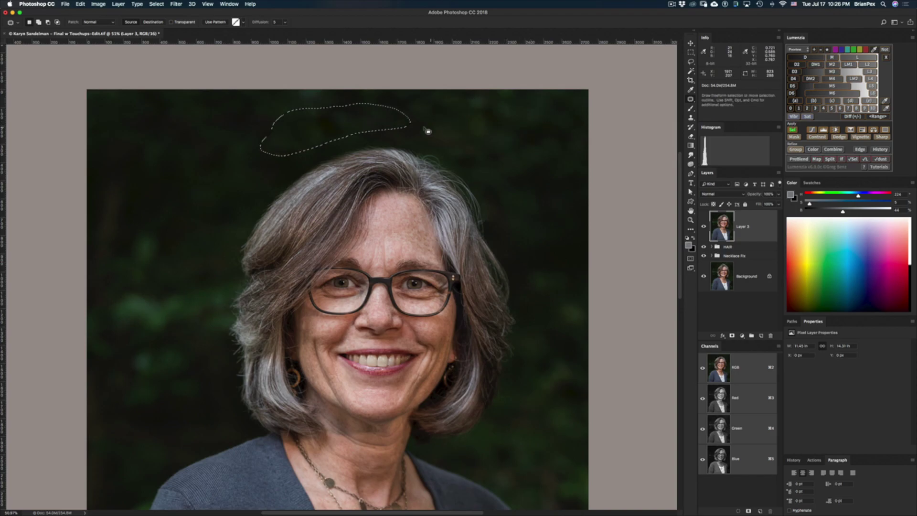
mouse_move(481, 114)
left_mouse_down()
mouse_move(380, 117)
mouse_move(465, 164)
mouse_move(492, 115)
mouse_move(476, 114)
mouse_move(503, 125)
mouse_move(517, 120)
mouse_move(537, 151)
mouse_move(507, 149)
mouse_move(524, 152)
mouse_move(516, 158)
left_mouse_up()
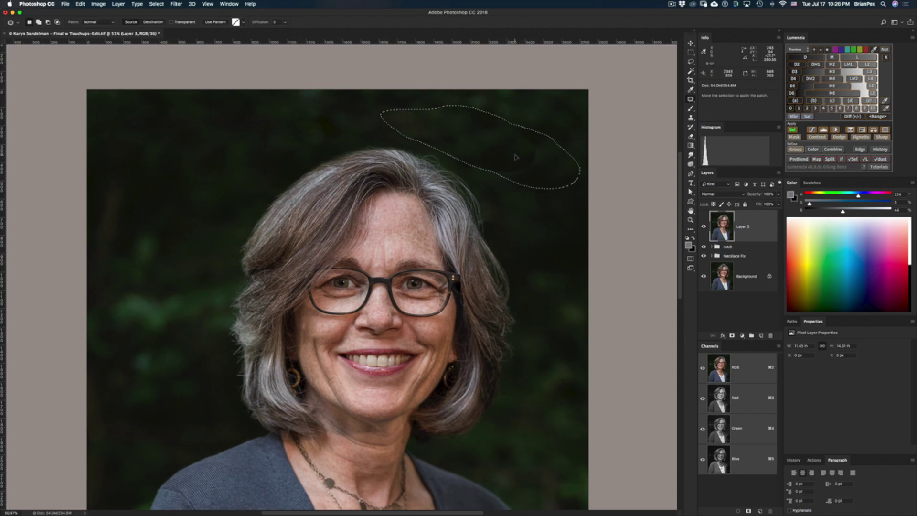
key("super+d")
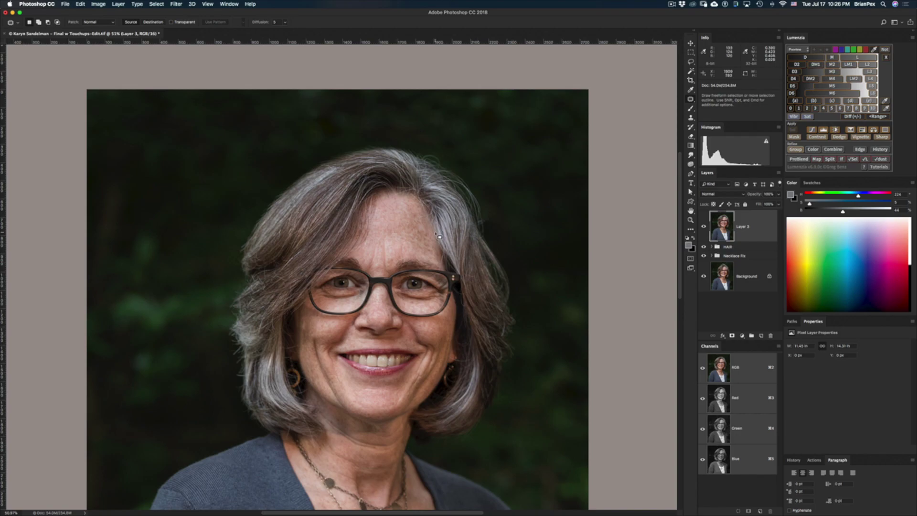
Compare the whole portrait with the patched background layer hidden and shown.
scroll(439, 237, "down", 3)
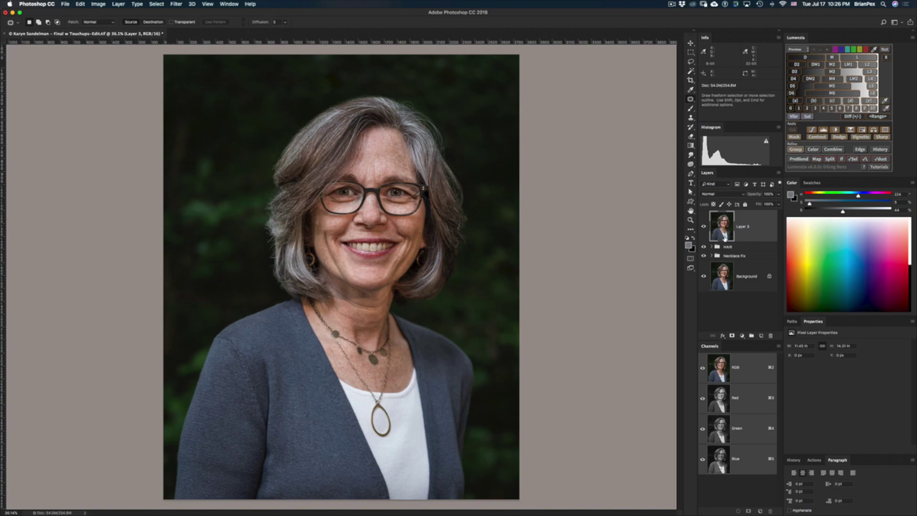
left_click(705, 228)
left_click(705, 228)
left_click(705, 227)
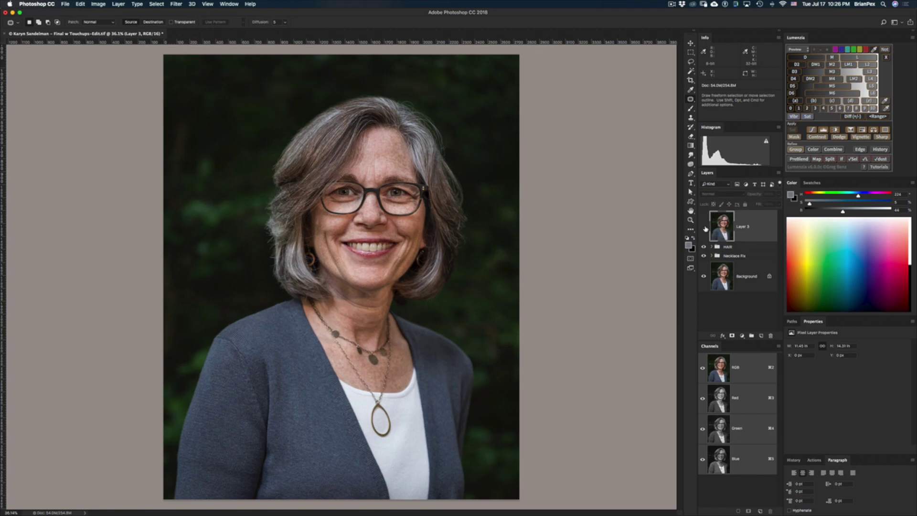
left_click(705, 228)
left_click(705, 228)
left_click(705, 228)
left_click(705, 228)
left_click(705, 228)
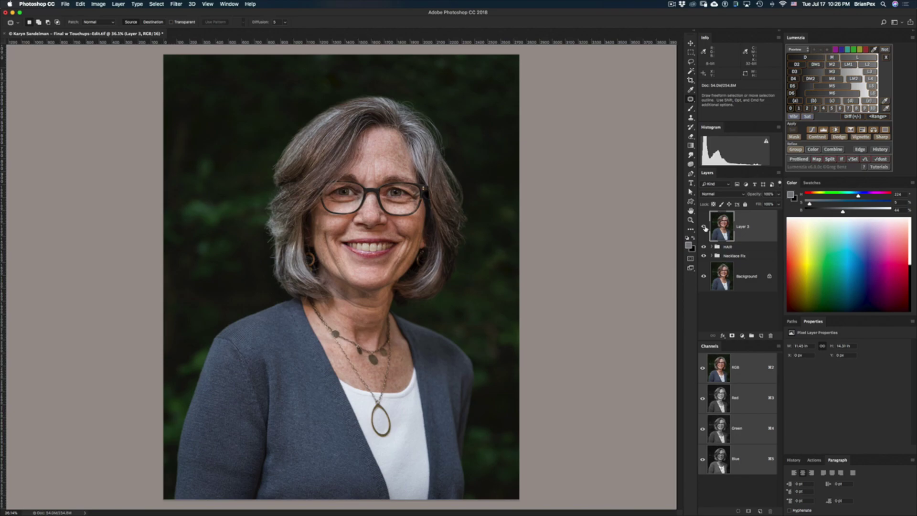